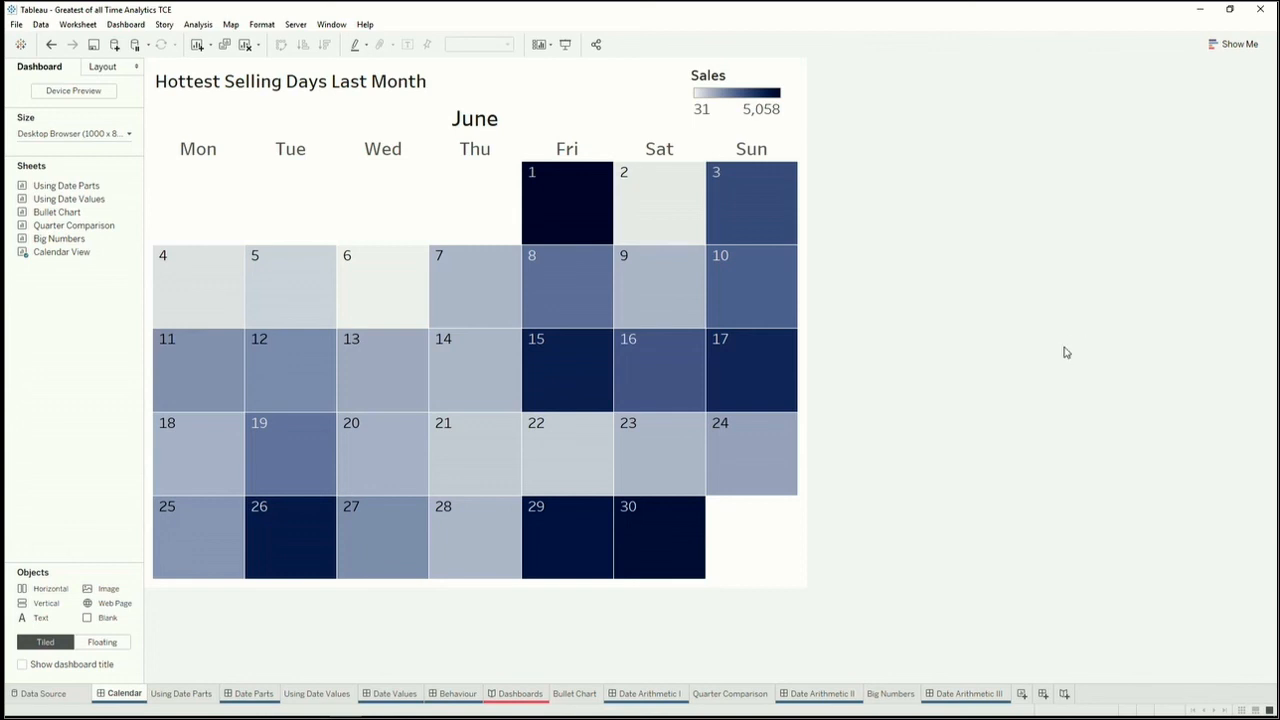
Step: On the Using Date Parts sheet, plot summed Sales on rows against the year of Order Date on columns
click(185, 695)
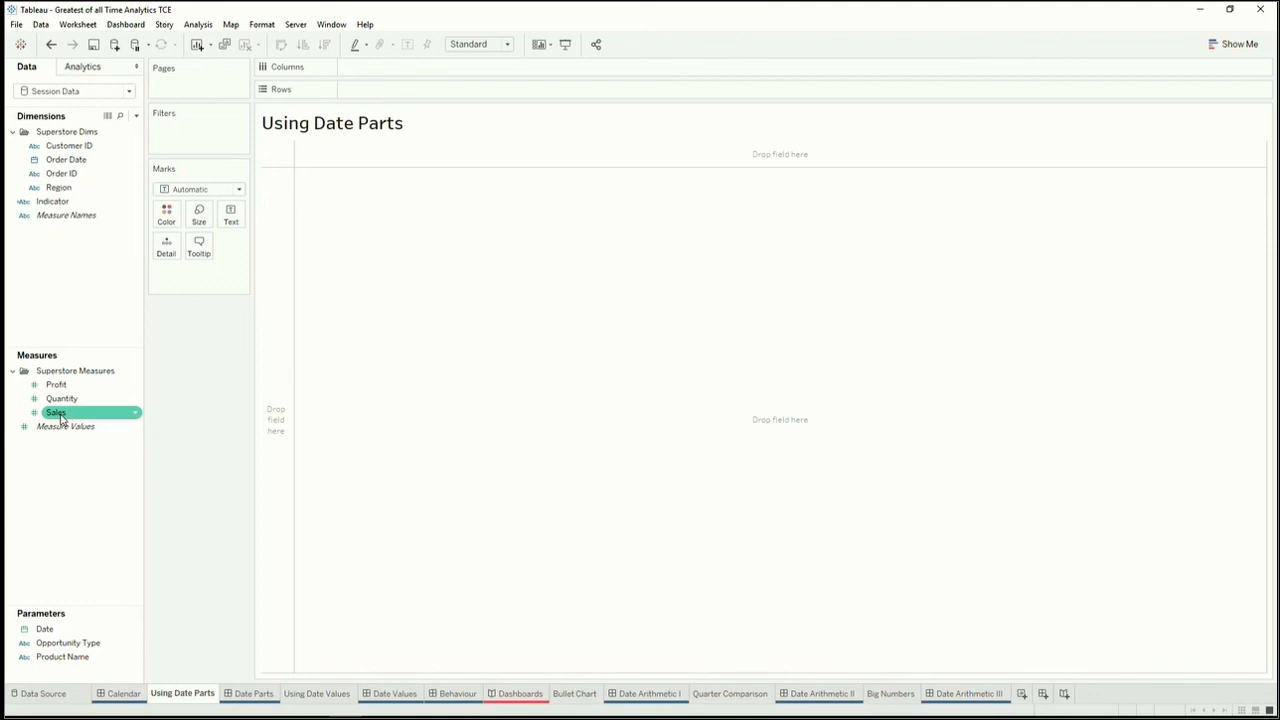
drag(60, 418, 414, 100)
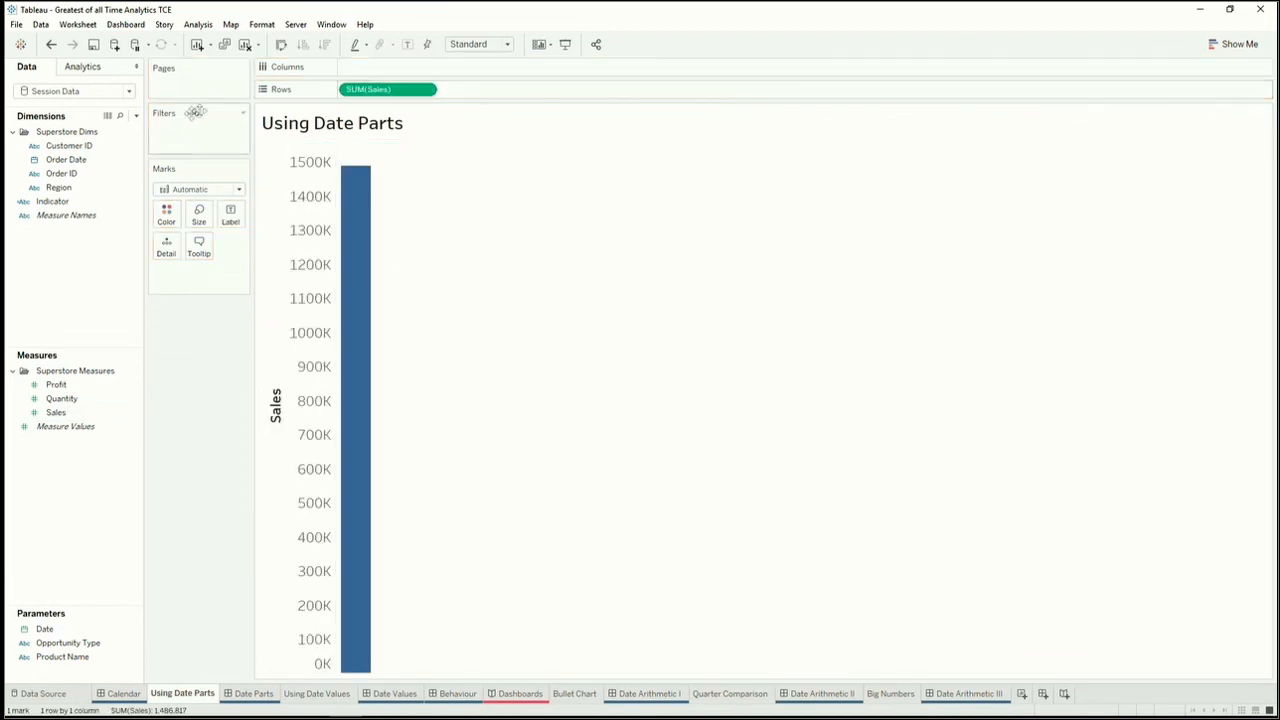
drag(97, 161, 387, 76)
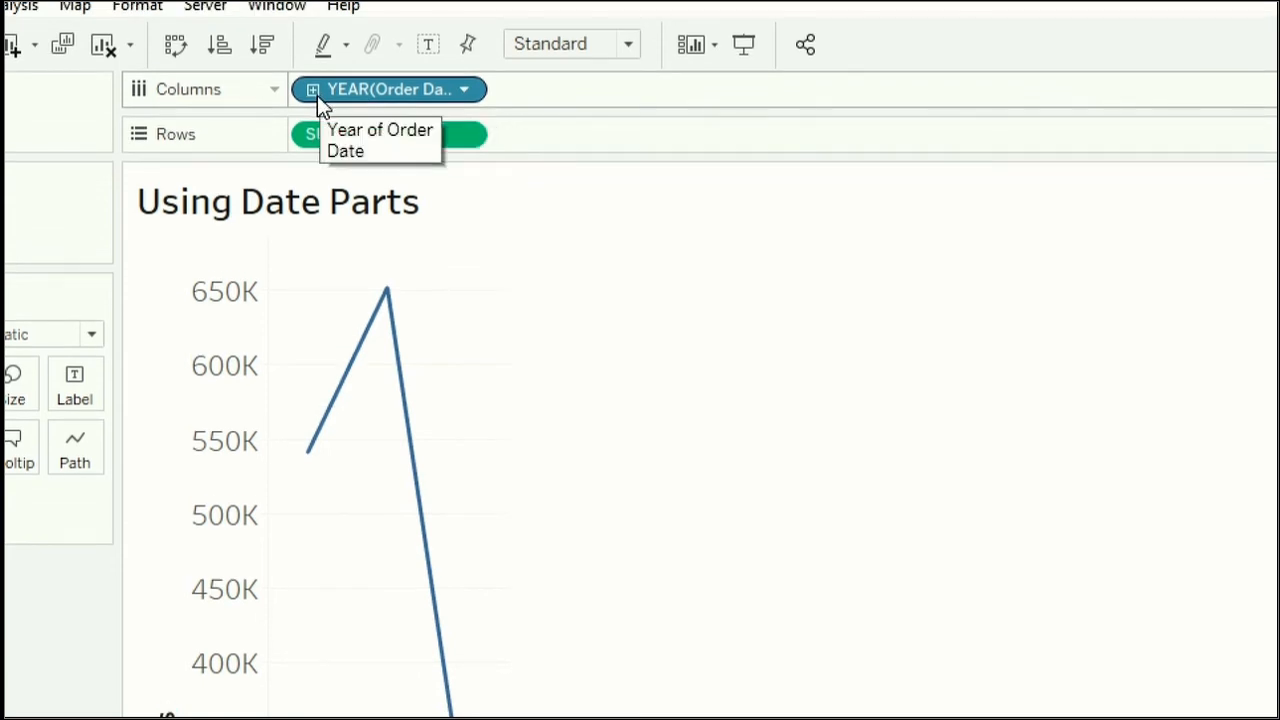
Step: Drill the Order Date columns down through quarter to month, and collapse them back to year and quarter
click(317, 97)
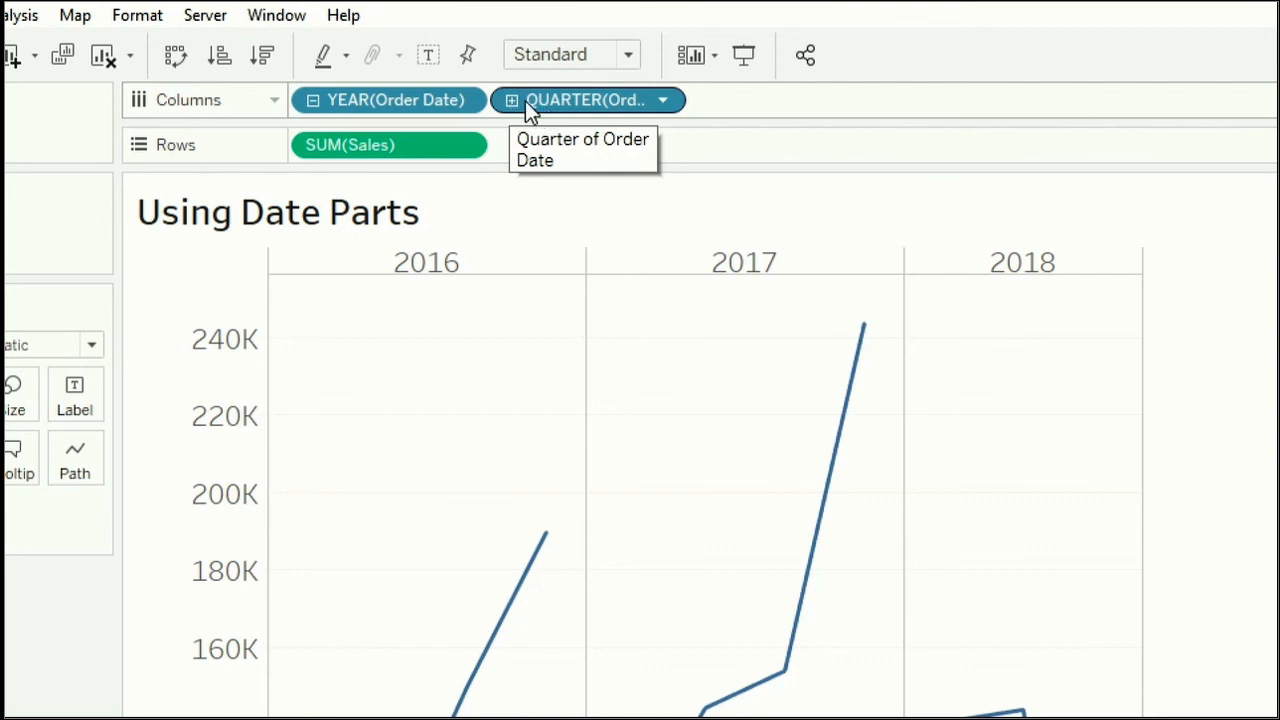
click(512, 100)
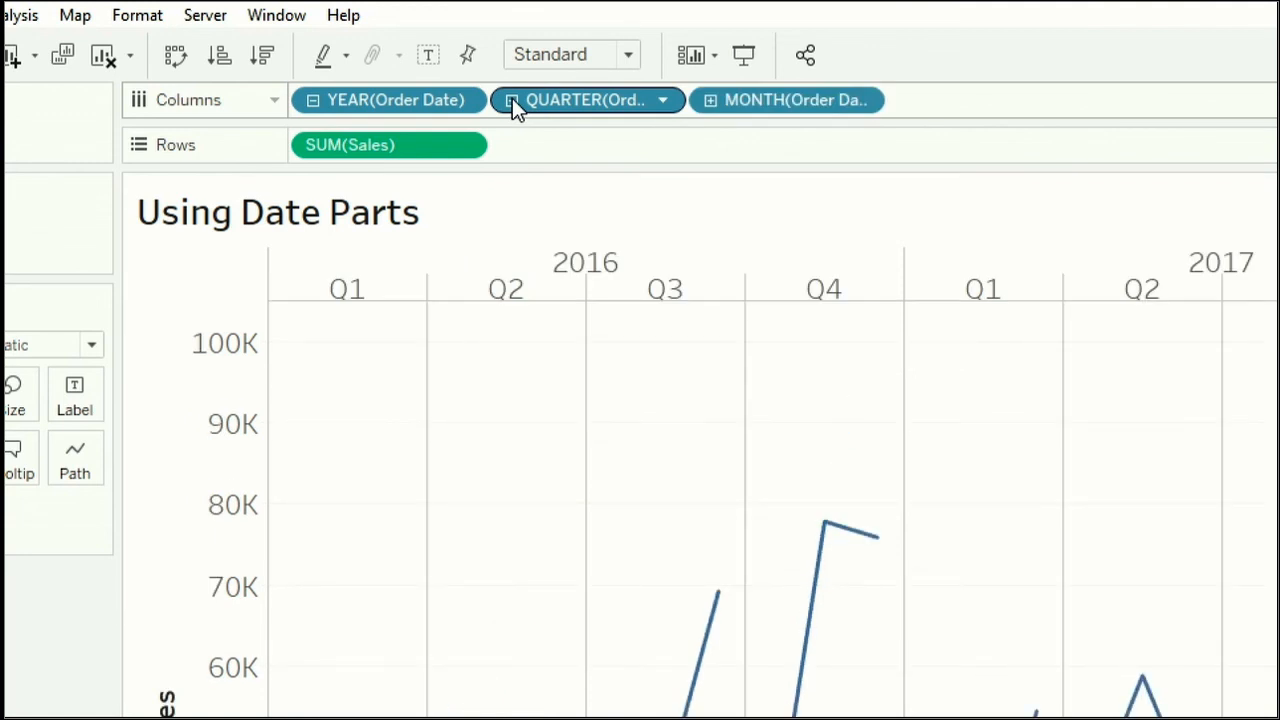
click(512, 100)
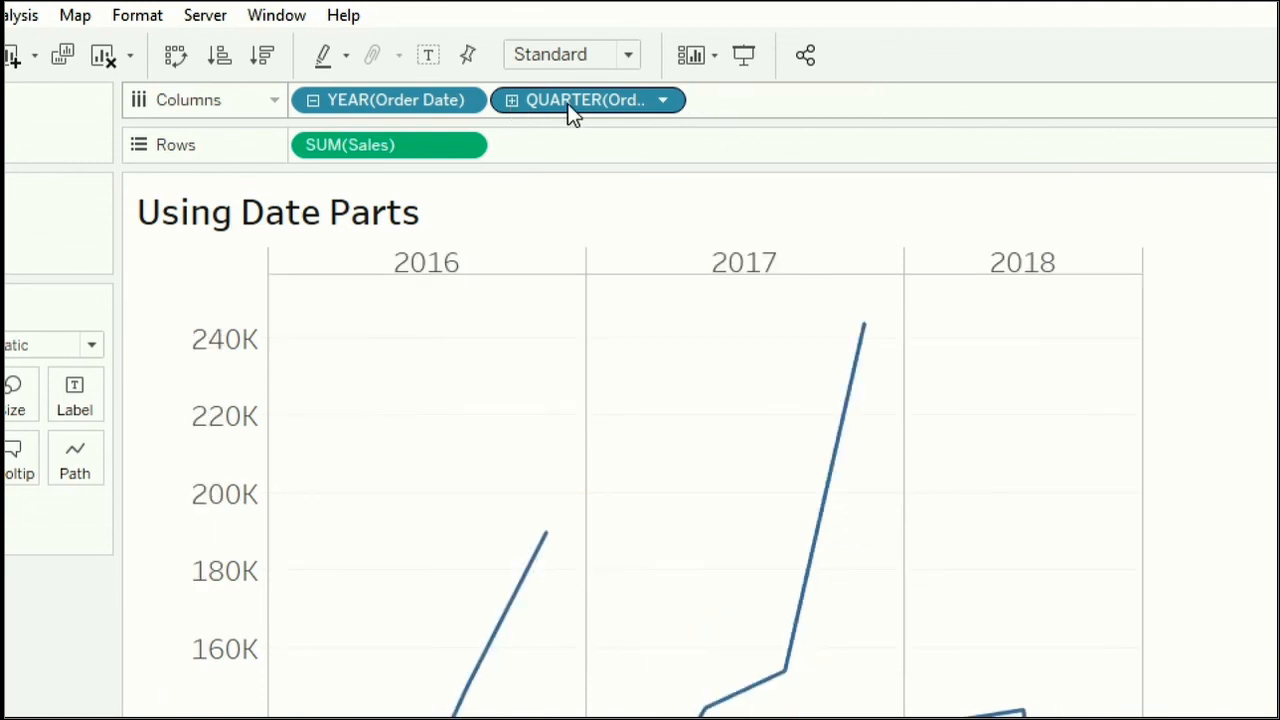
Step: Change the quarter of Order Date on columns to the Weekday date part
right_click(572, 112)
click(652, 104)
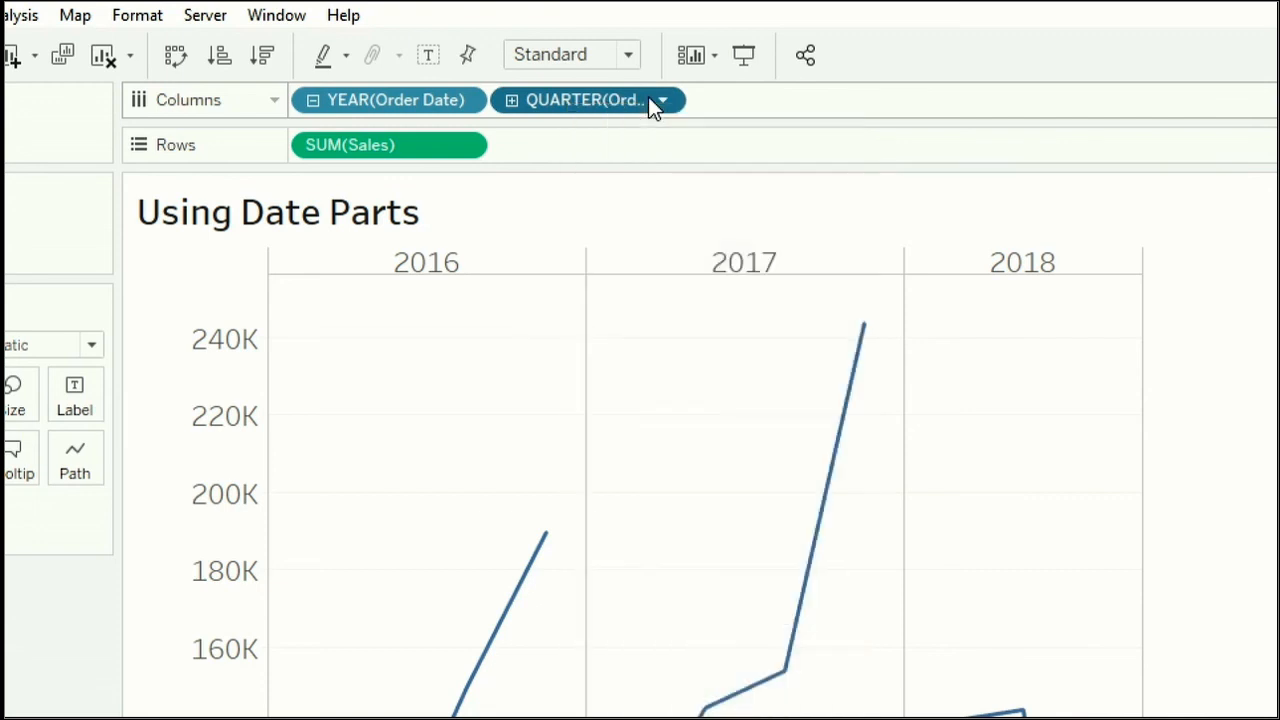
click(649, 99)
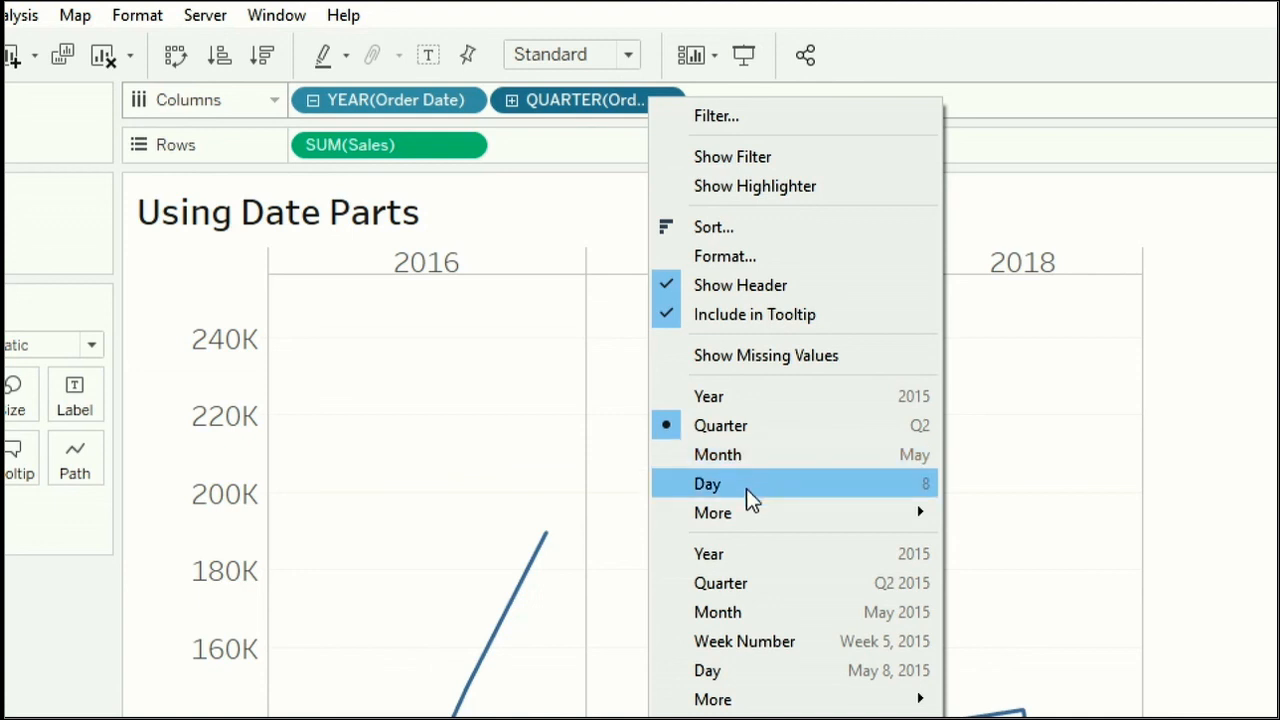
mouse_move(751, 514)
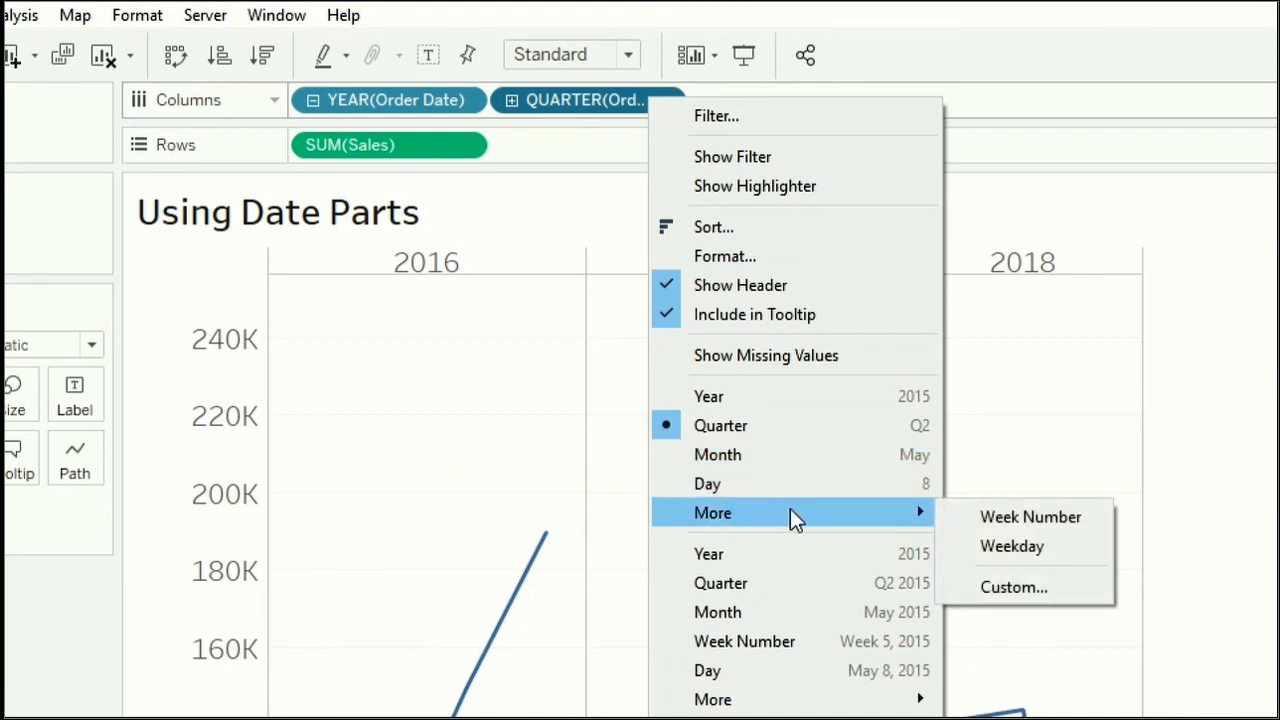
click(998, 548)
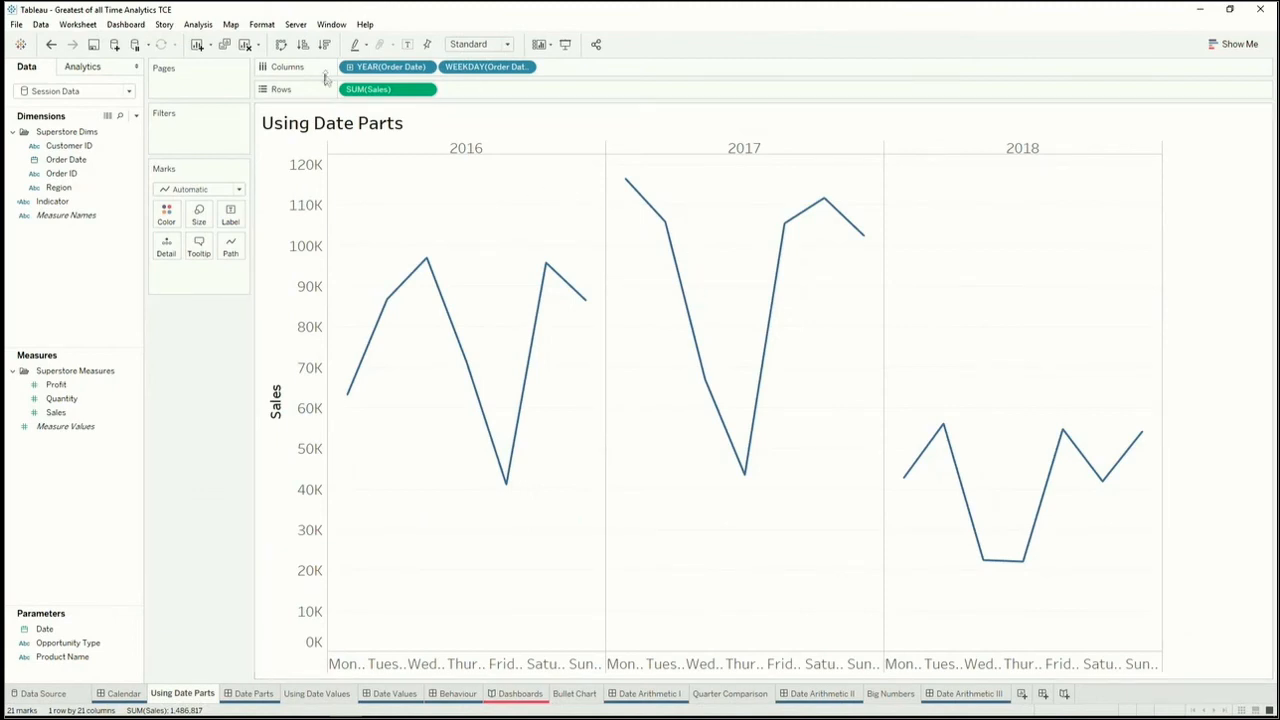
Step: Move the year of Order Date from columns to the filters as a relative date filter for the previous month
drag(376, 67, 212, 135)
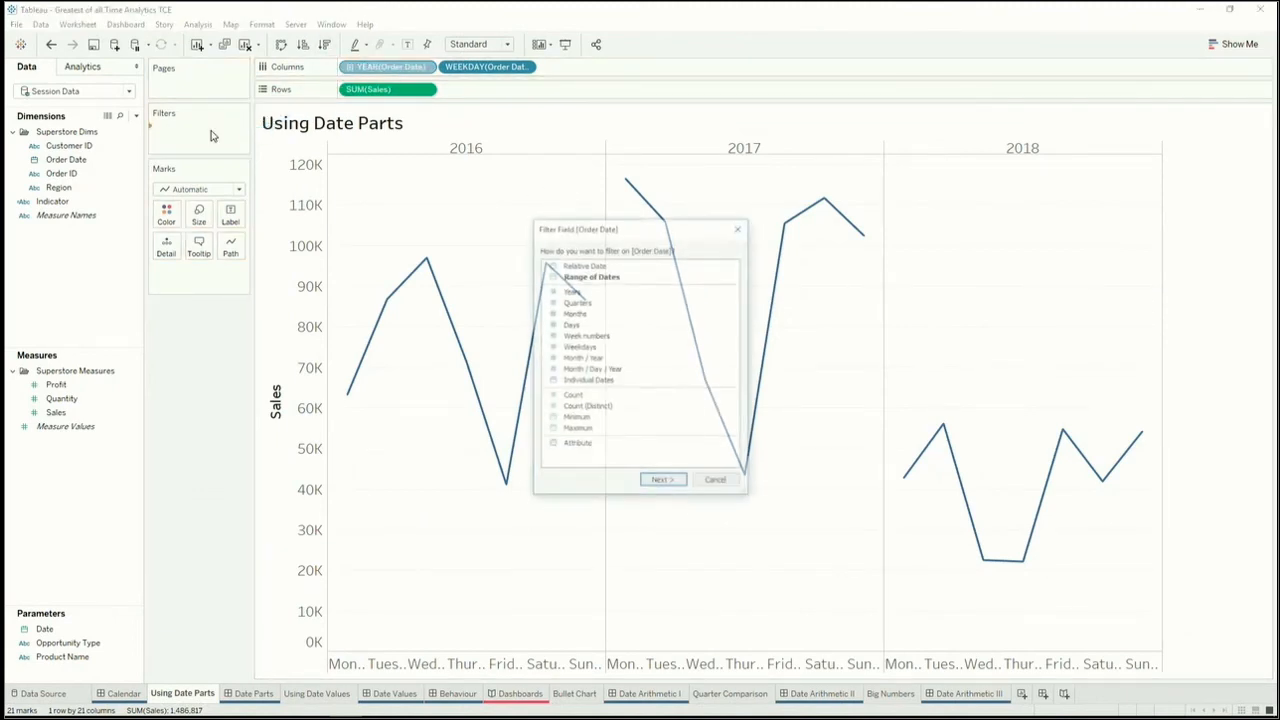
click(618, 264)
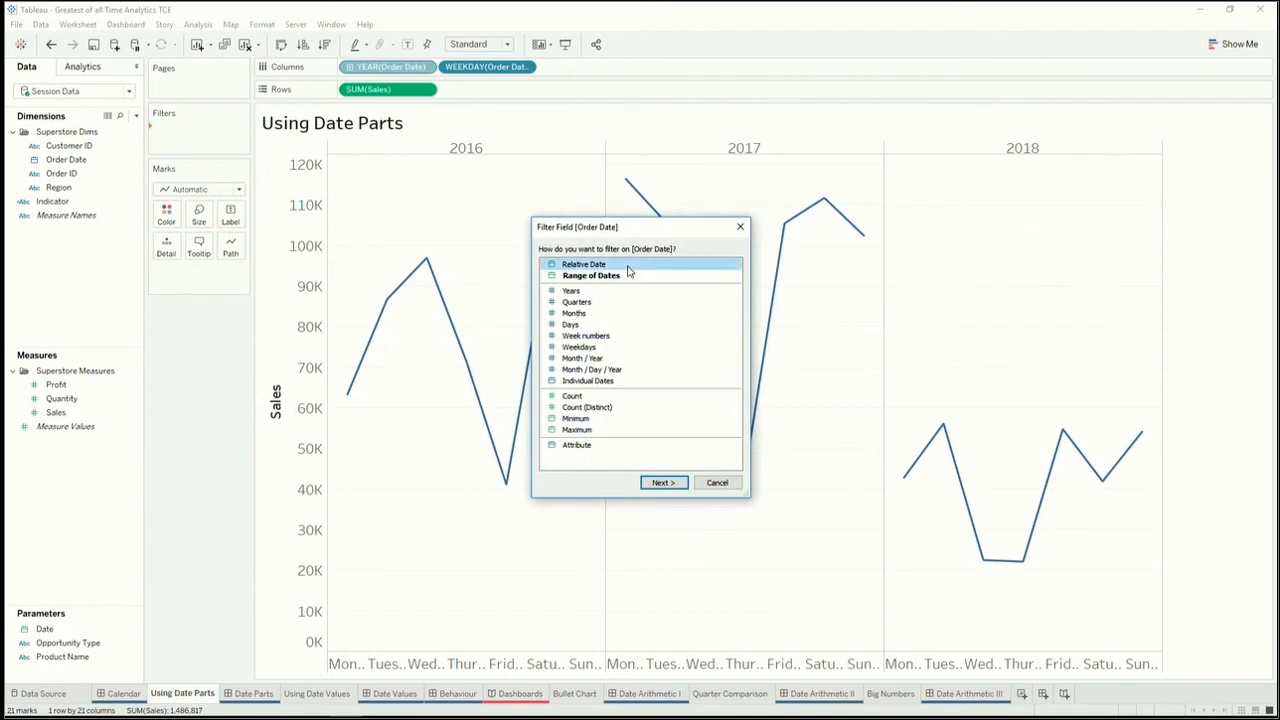
click(663, 482)
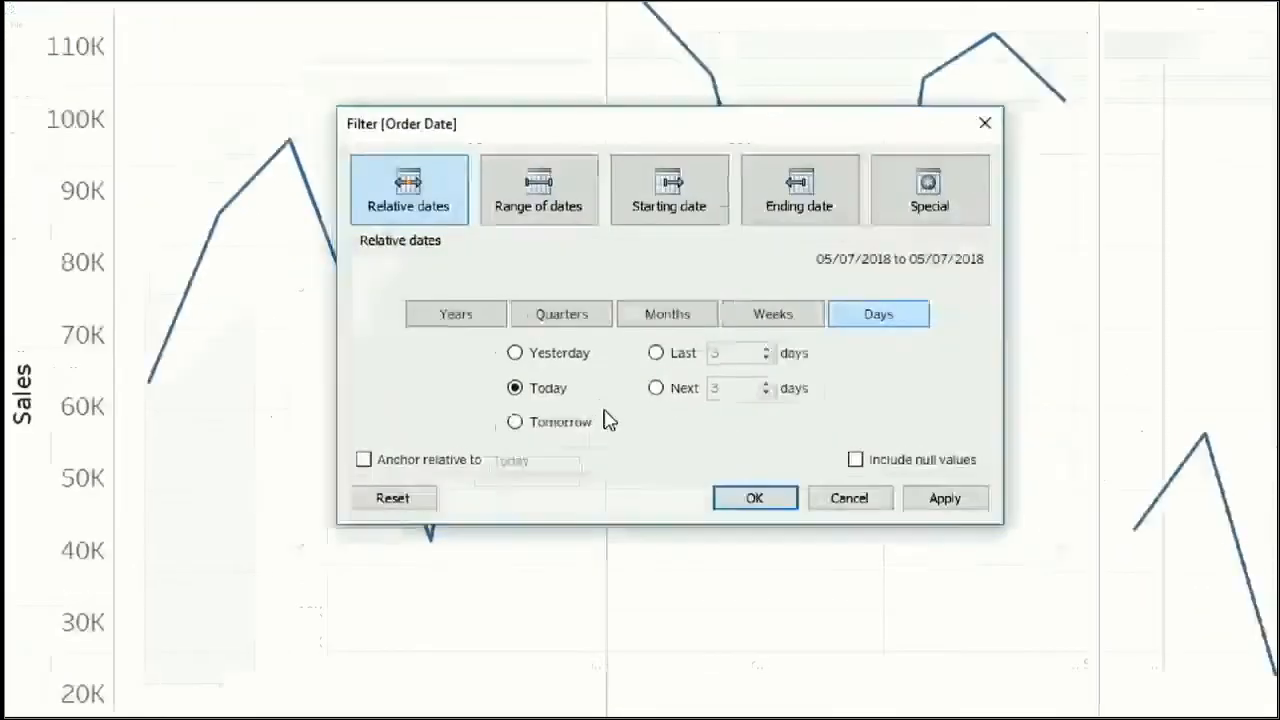
click(695, 315)
click(508, 352)
click(452, 471)
click(787, 514)
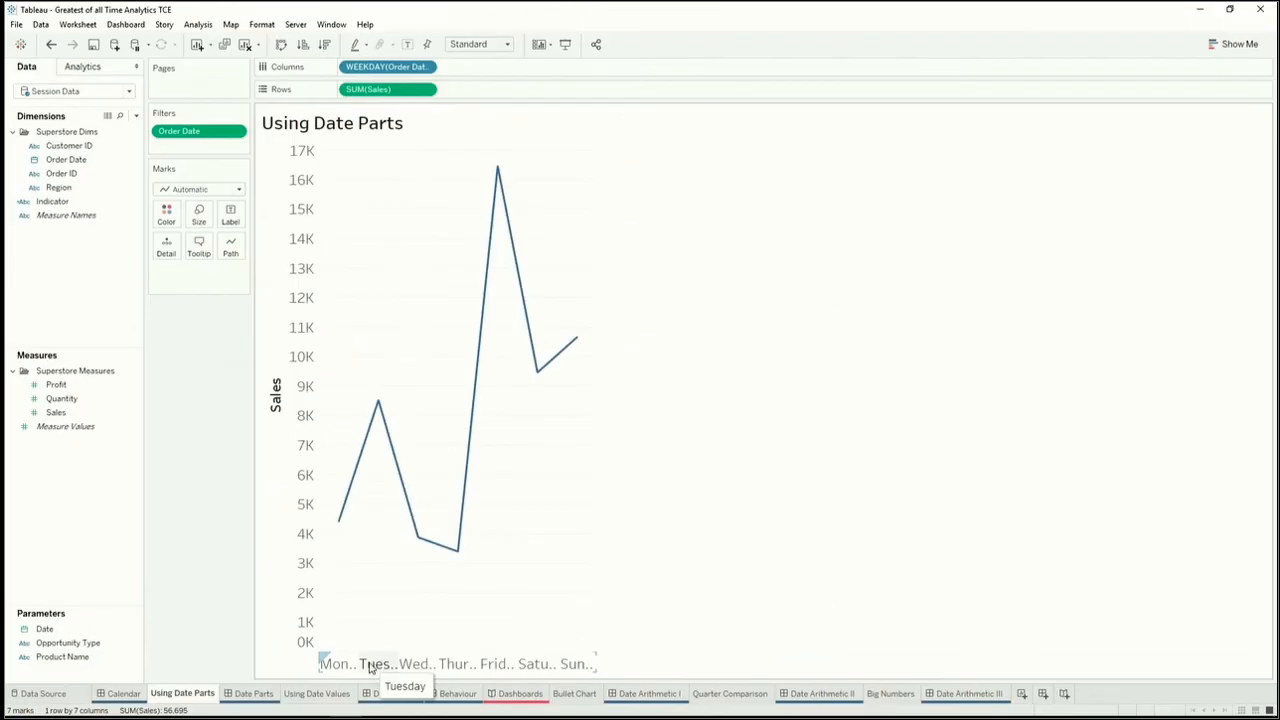
Step: Format the weekday headers to show dates as Abbreviation, and close the formatting settings
right_click(370, 665)
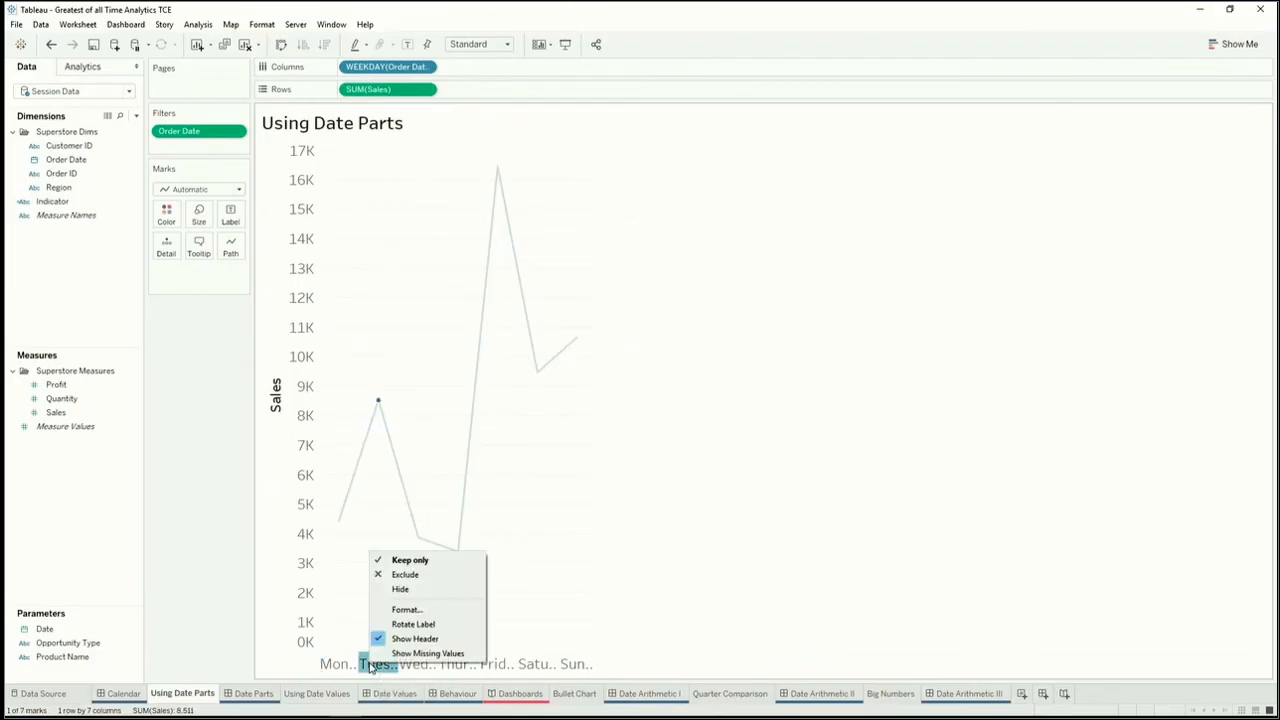
click(406, 609)
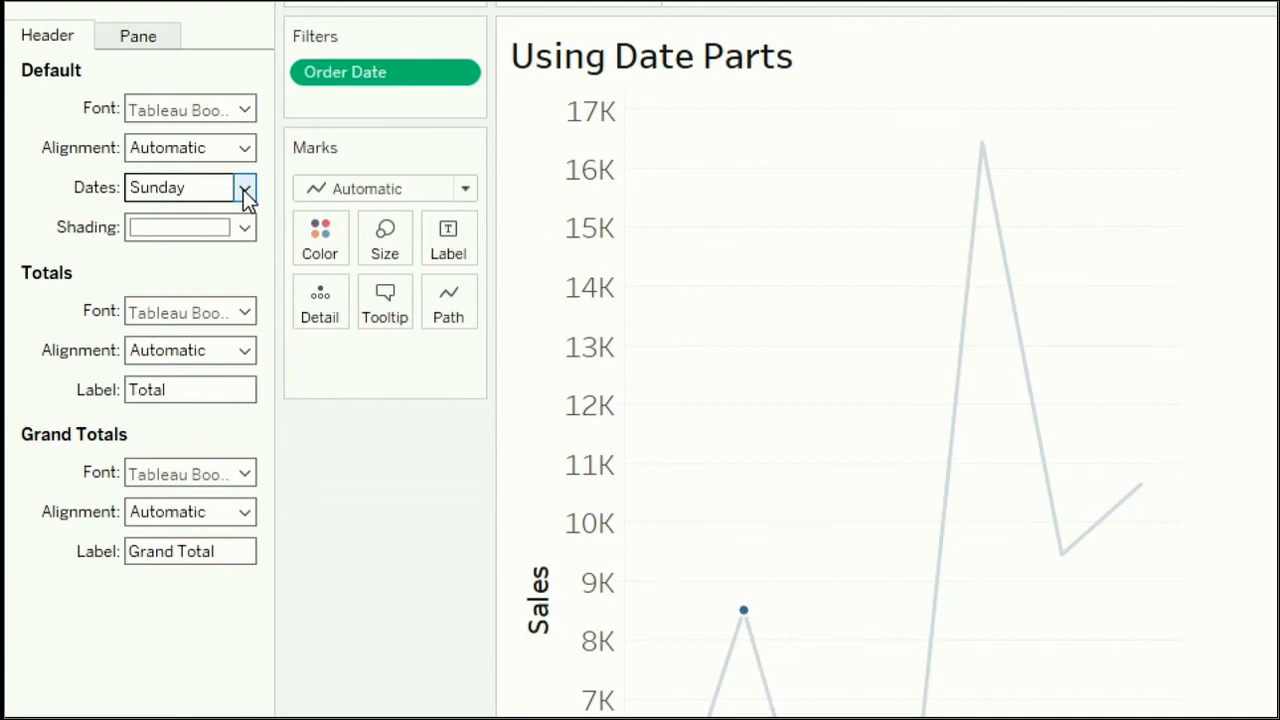
click(244, 190)
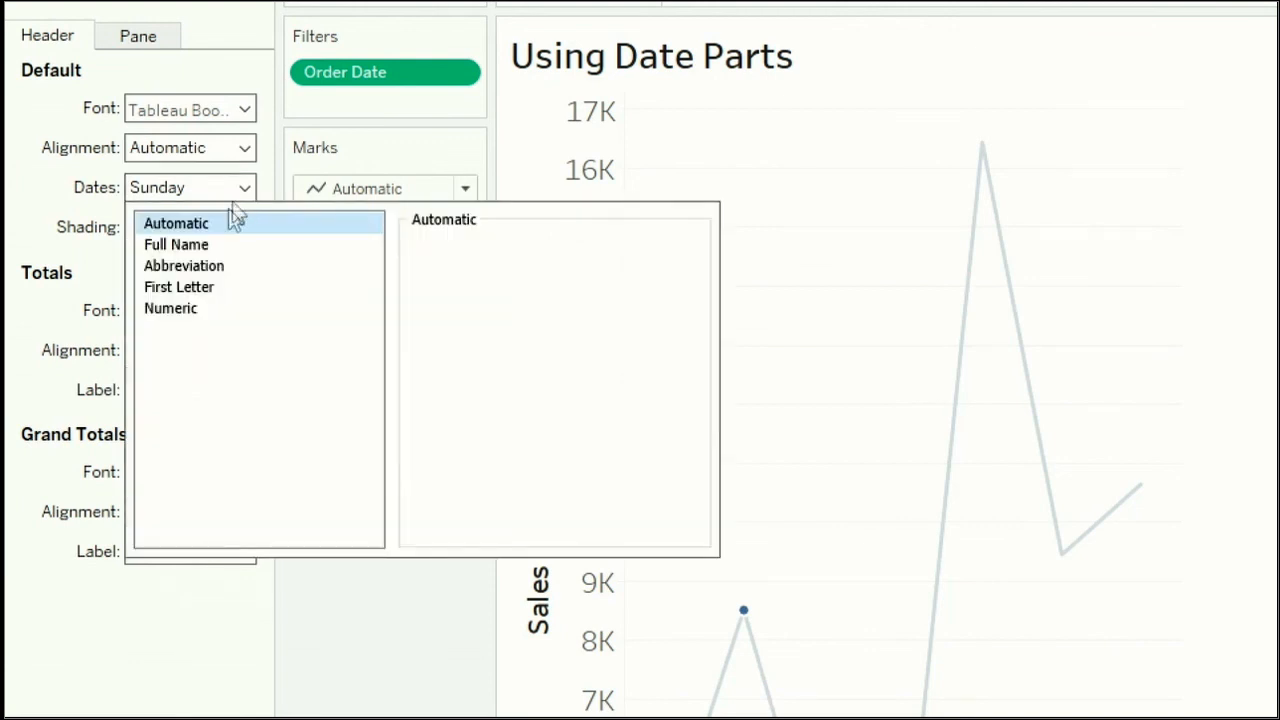
click(226, 268)
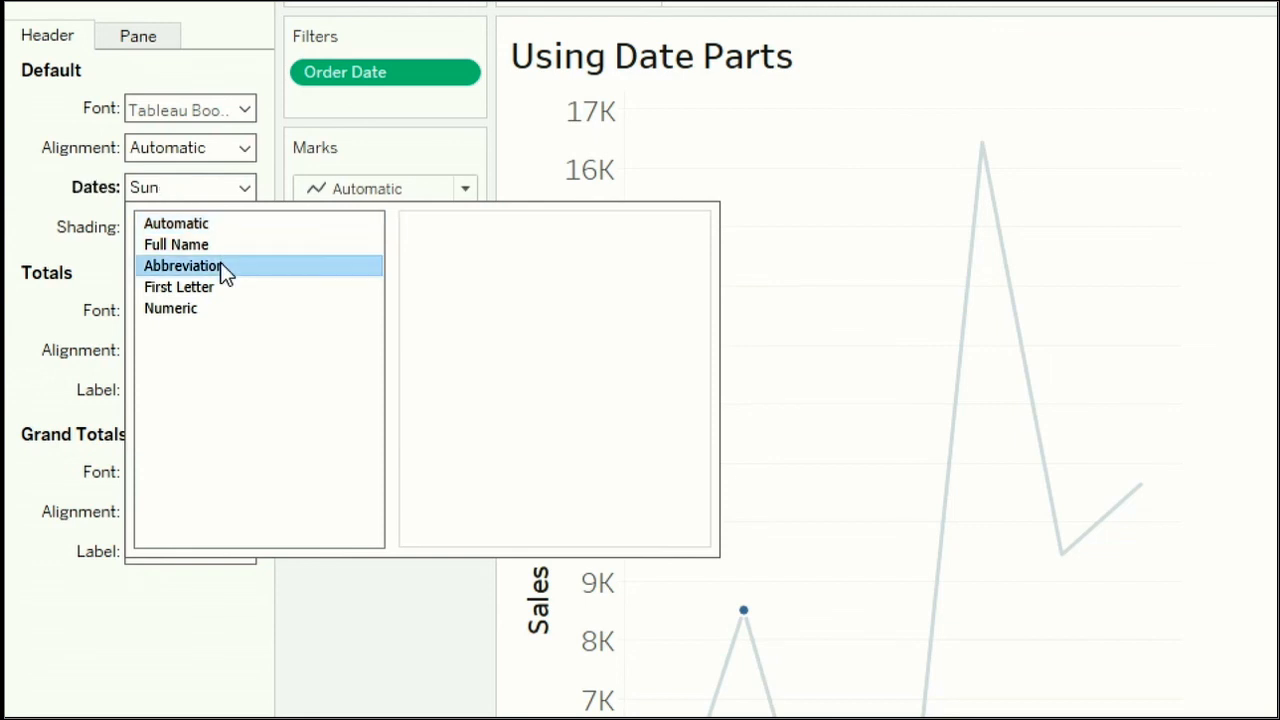
click(684, 452)
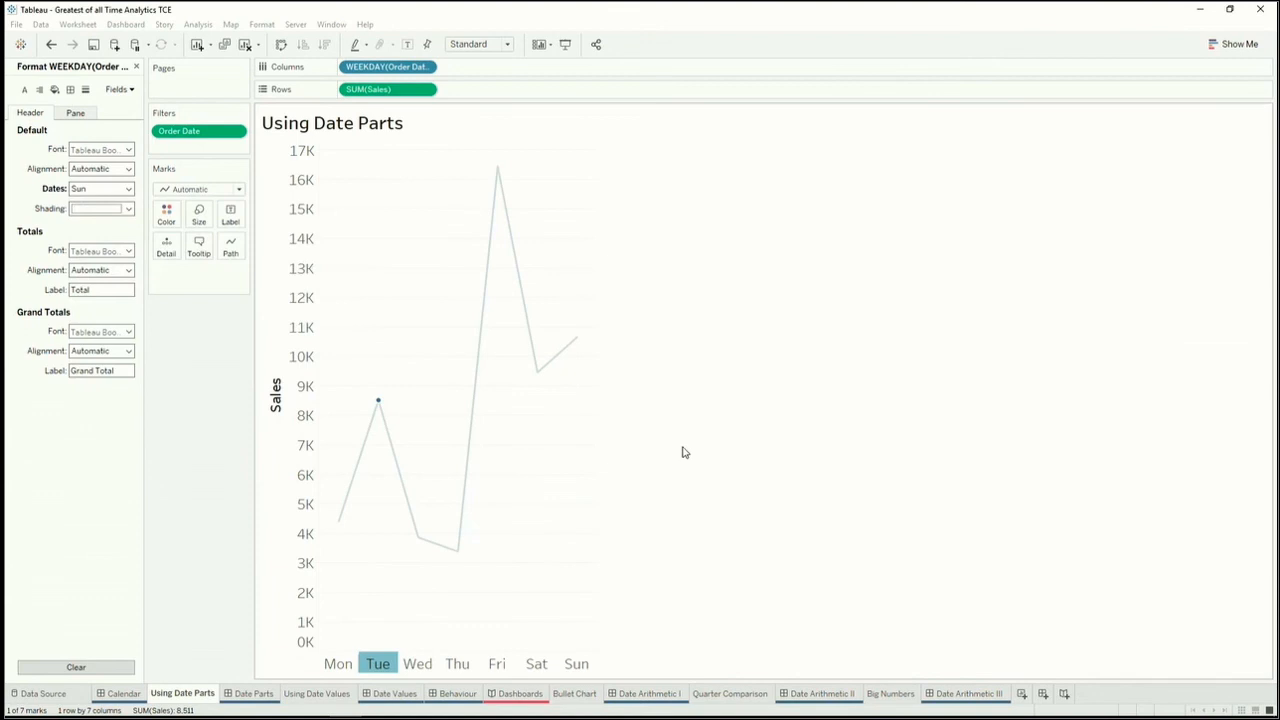
click(684, 452)
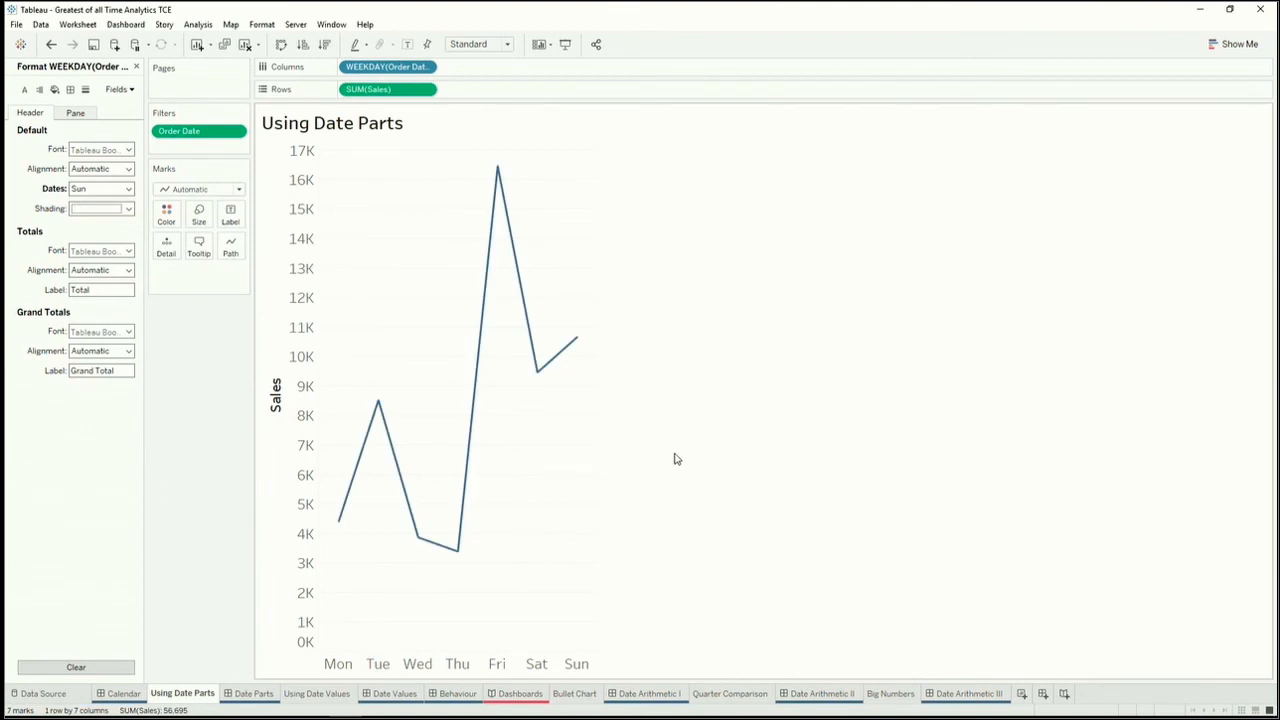
click(136, 66)
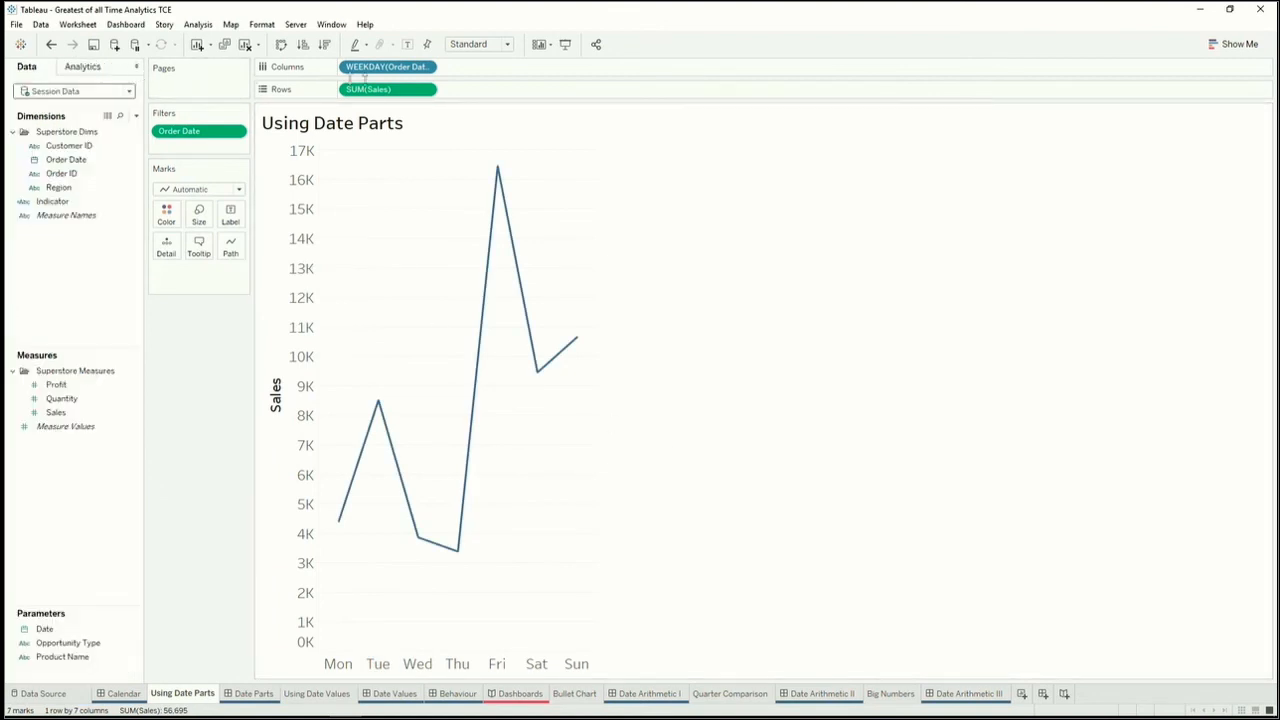
Step: Inspect the DATEPART formula behind the weekday field on columns and leave it without changes
double_click(384, 67)
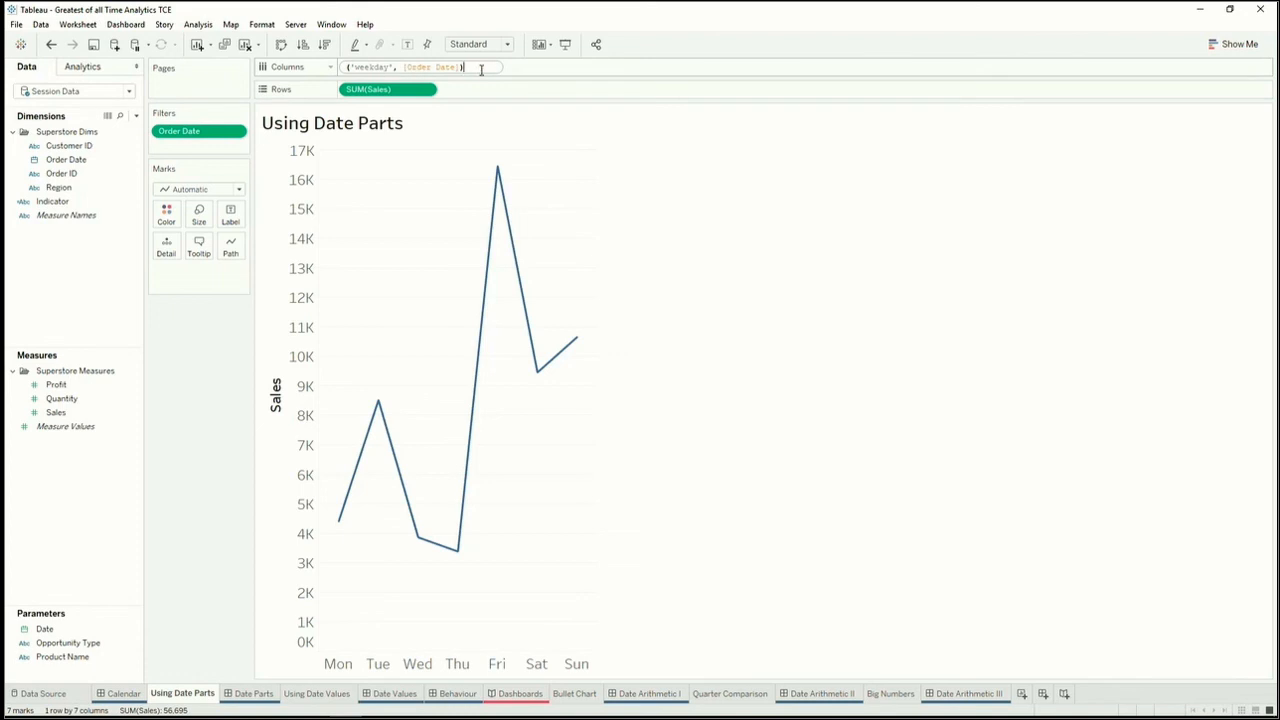
drag(486, 67, 322, 66)
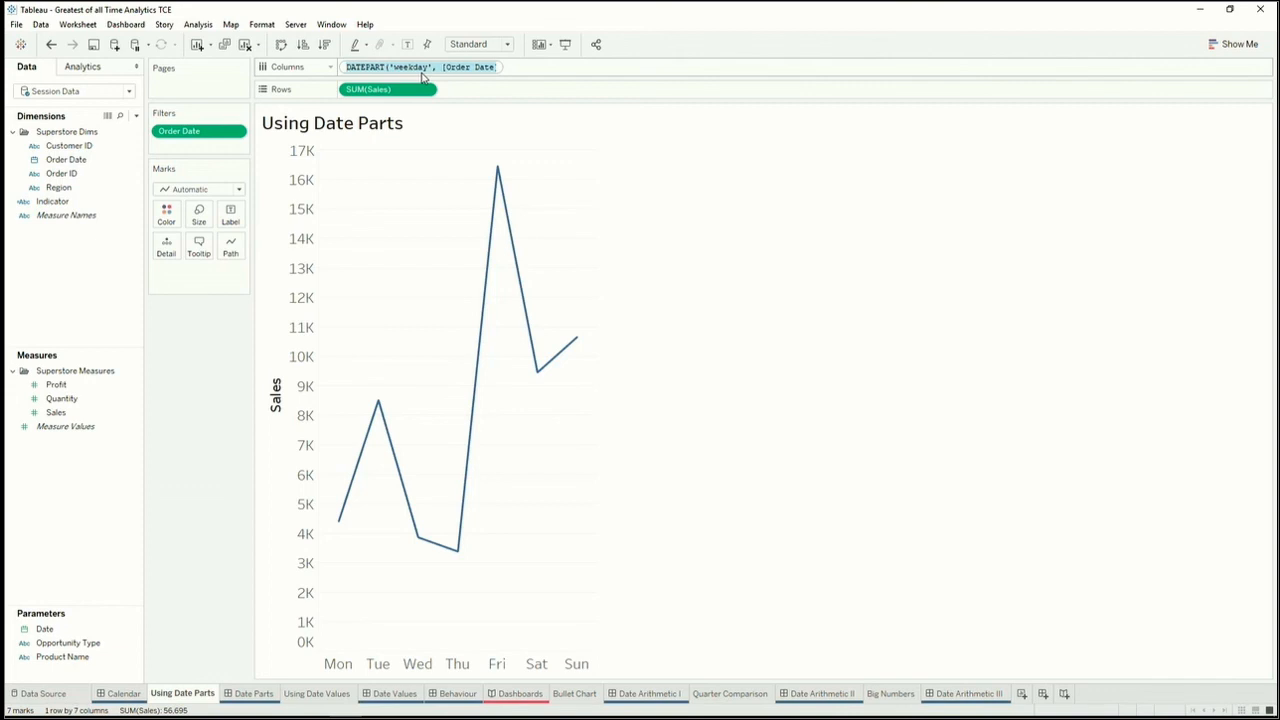
click(663, 192)
Step: Move summed Sales from rows to the mark color and set the mark type to Square
drag(385, 90, 166, 215)
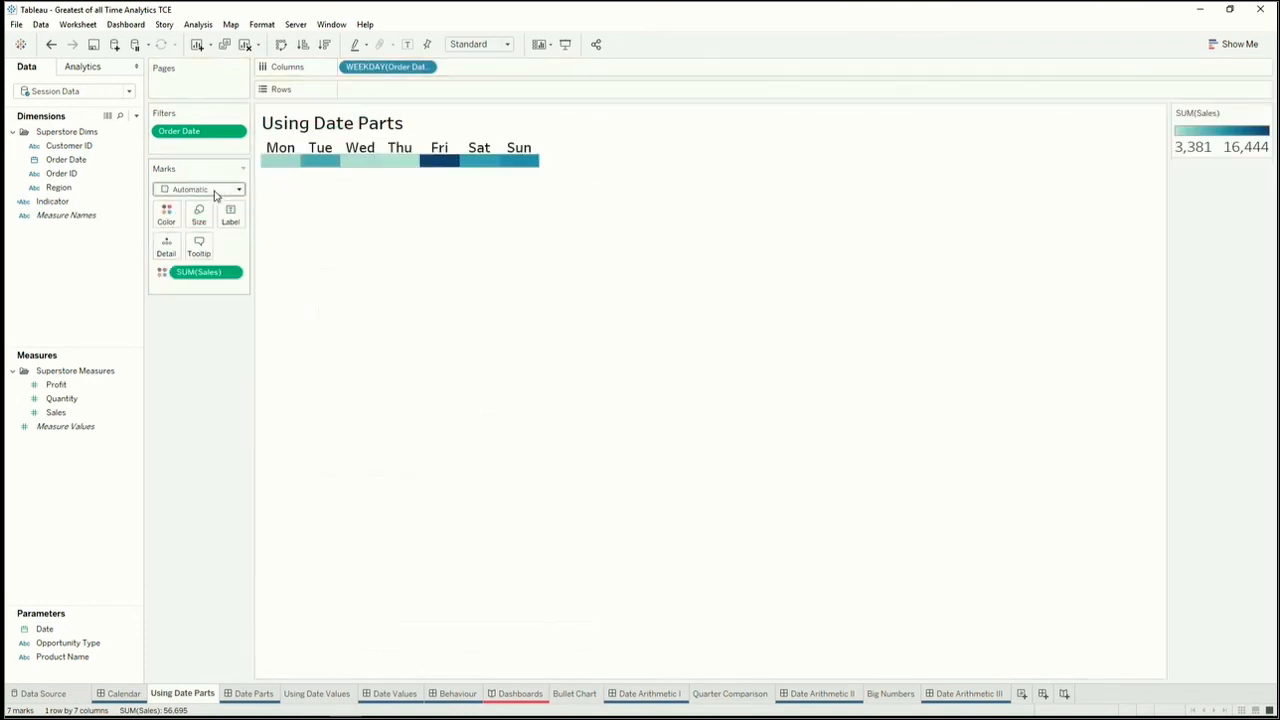
click(214, 191)
click(215, 260)
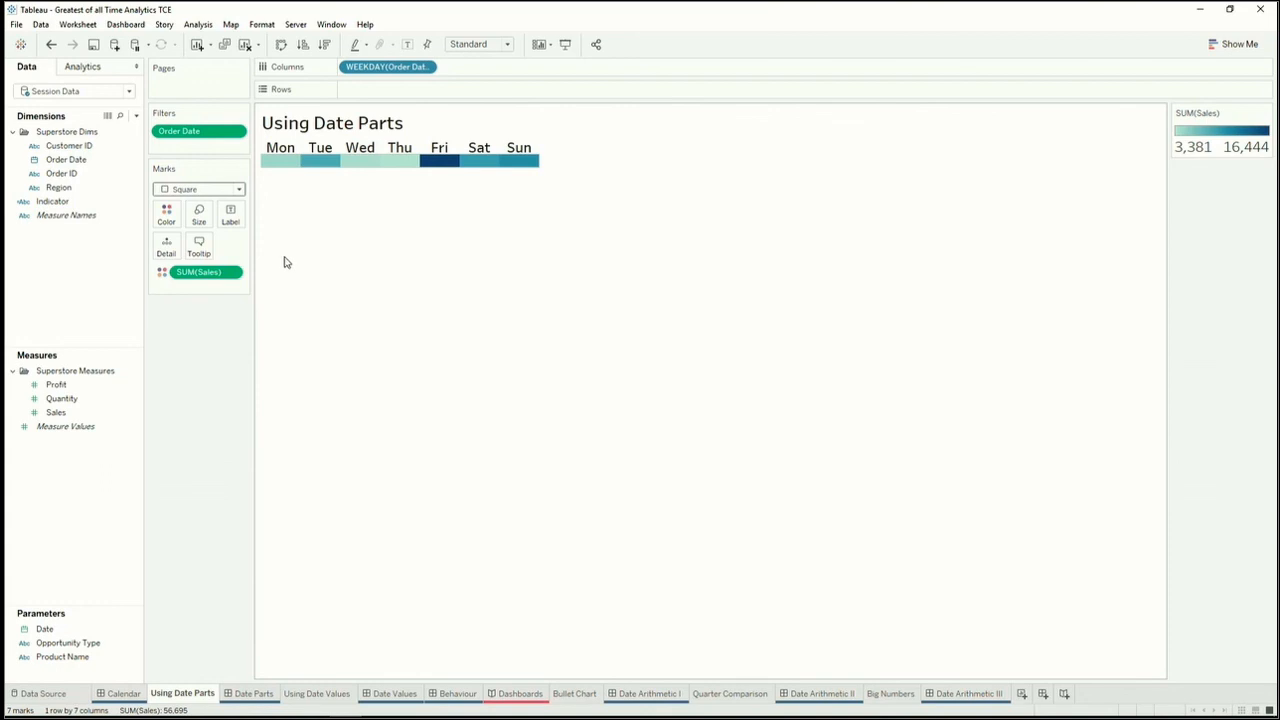
Step: Add Order Date to rows as the discrete WEEK date part
click(95, 165)
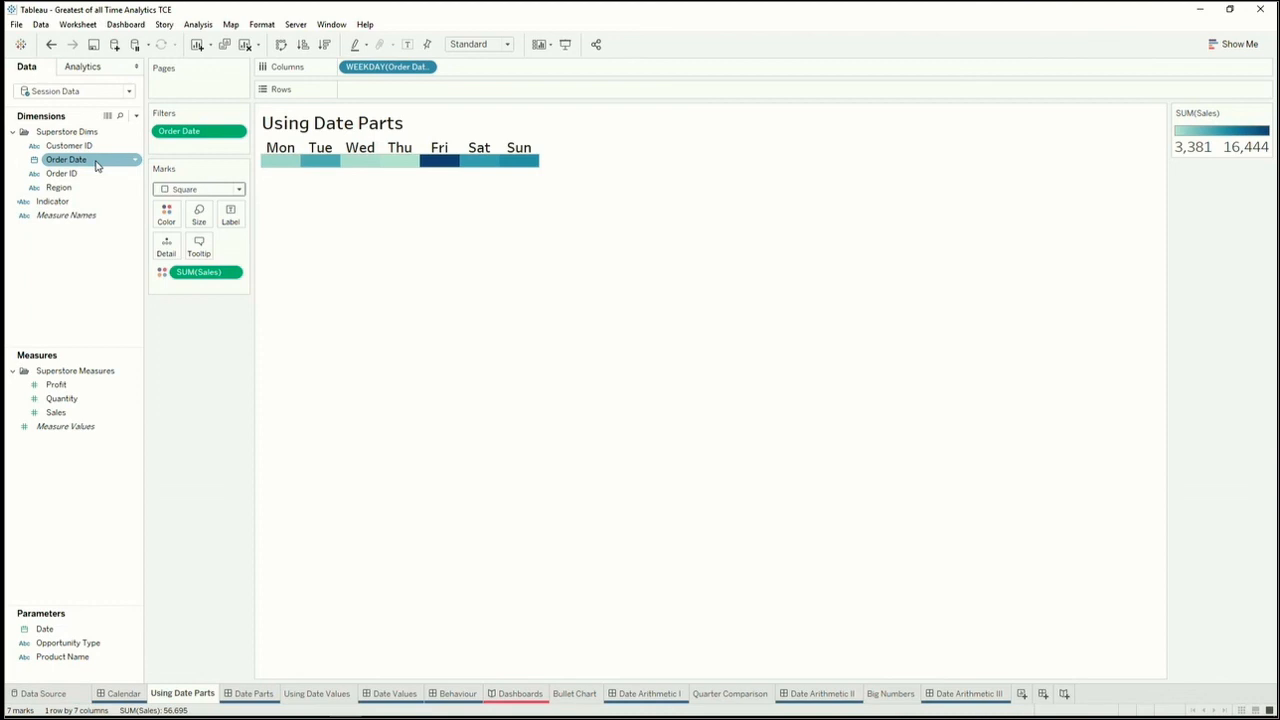
click(97, 165)
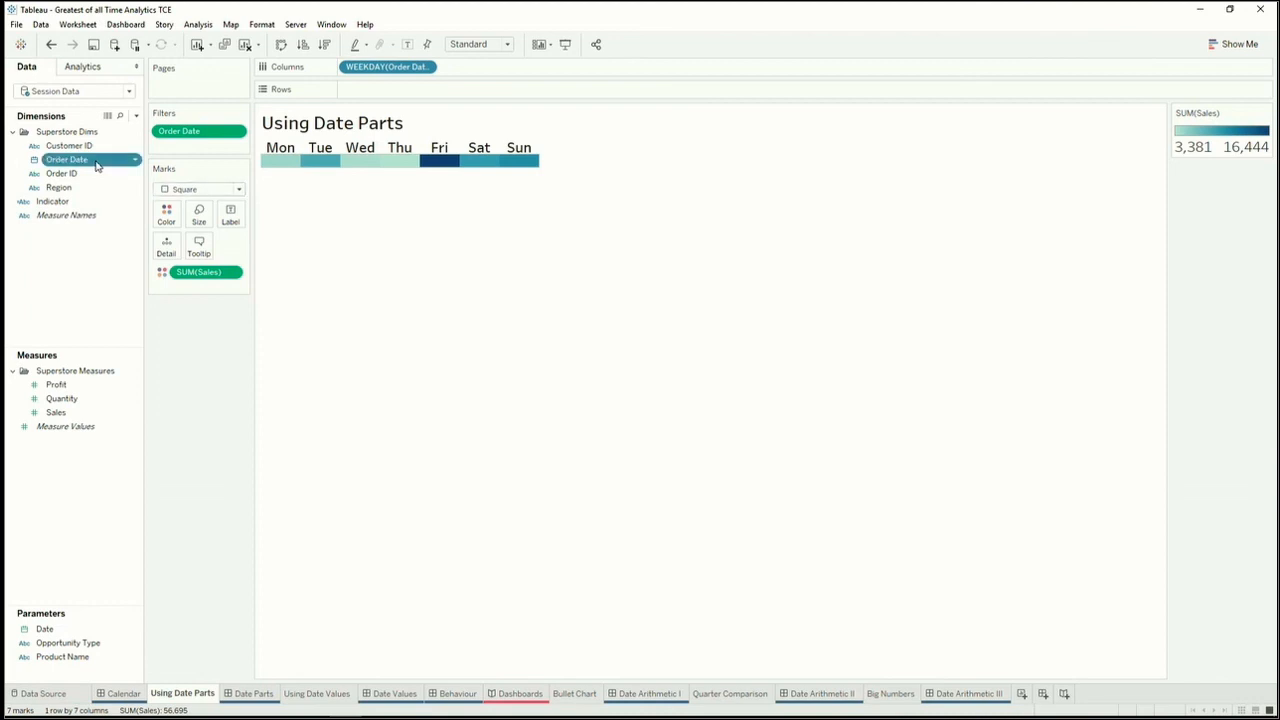
drag(97, 165, 366, 95)
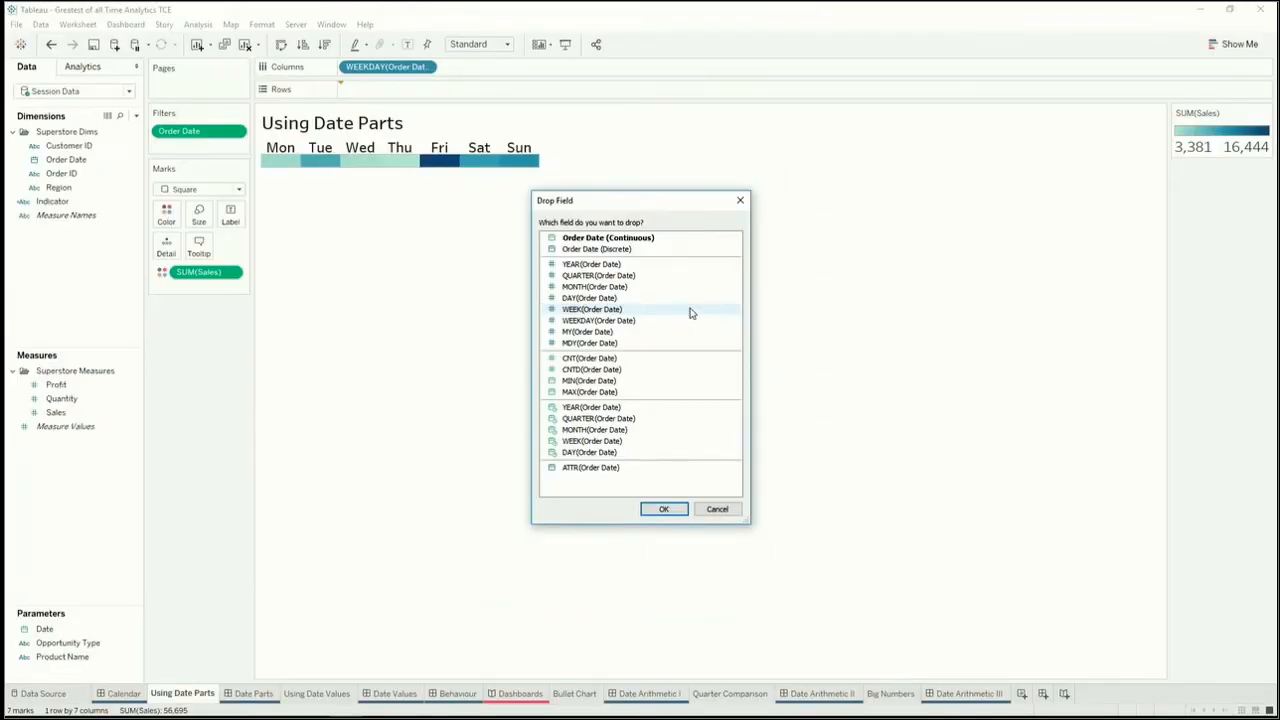
click(676, 256)
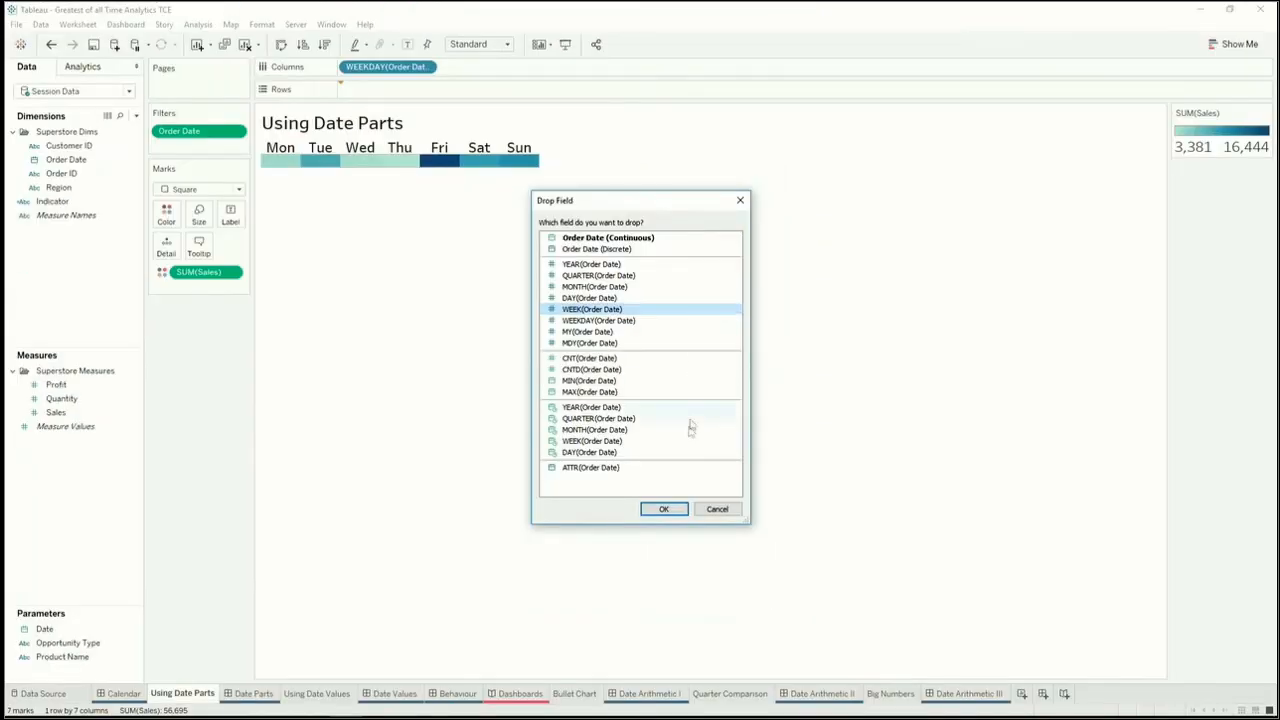
click(666, 510)
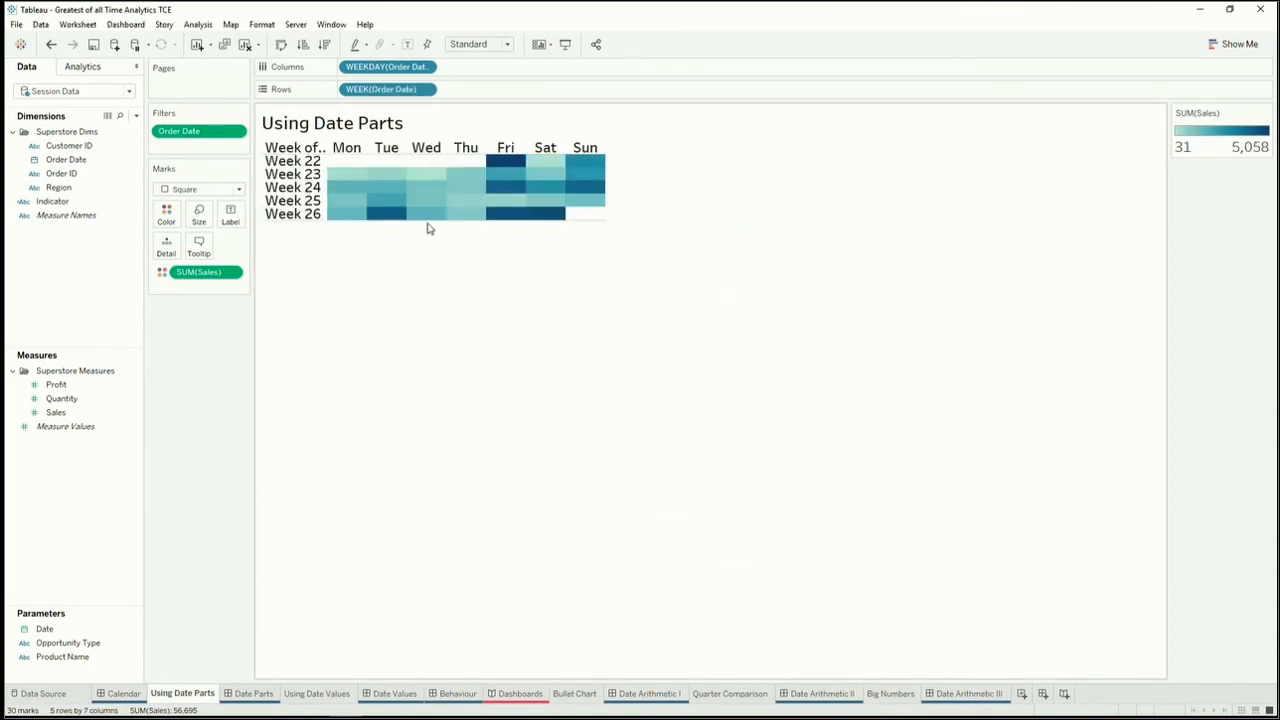
Step: Enlarge the calendar cells in height and width, and hide the week number row headers
drag(427, 222, 430, 444)
click(592, 350)
click(630, 343)
click(52, 45)
drag(592, 421, 838, 463)
click(640, 537)
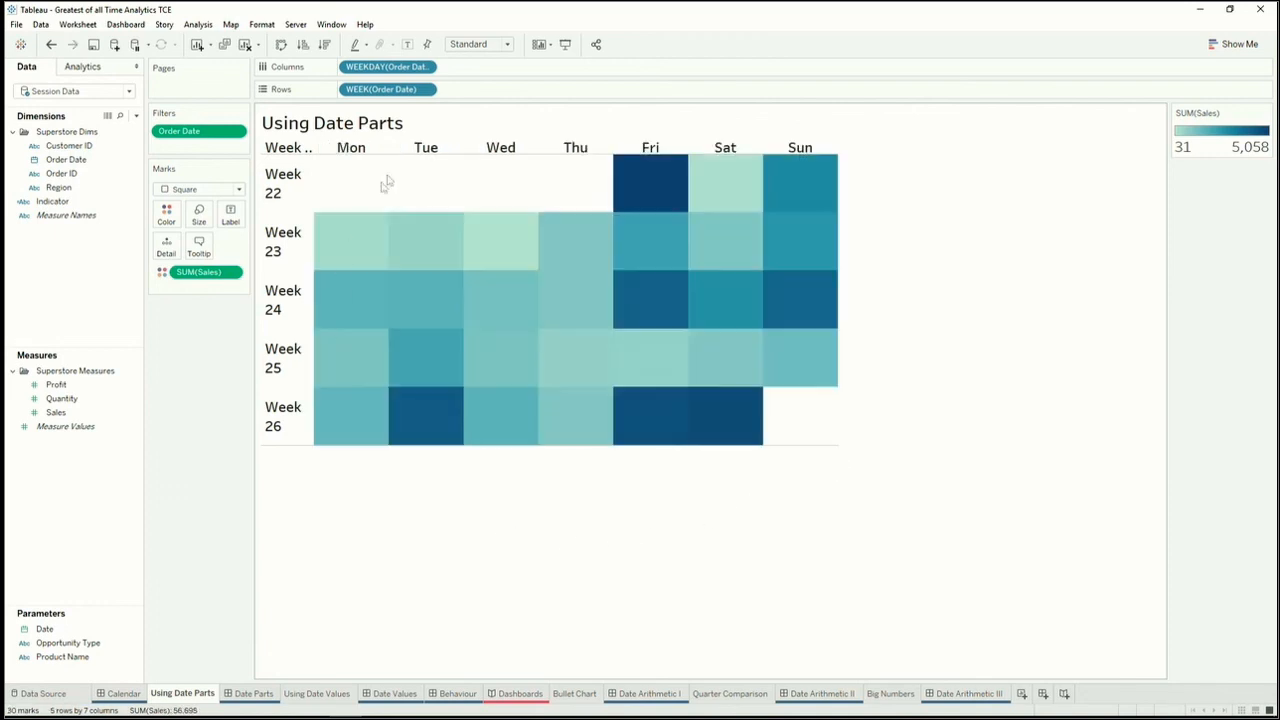
right_click(377, 92)
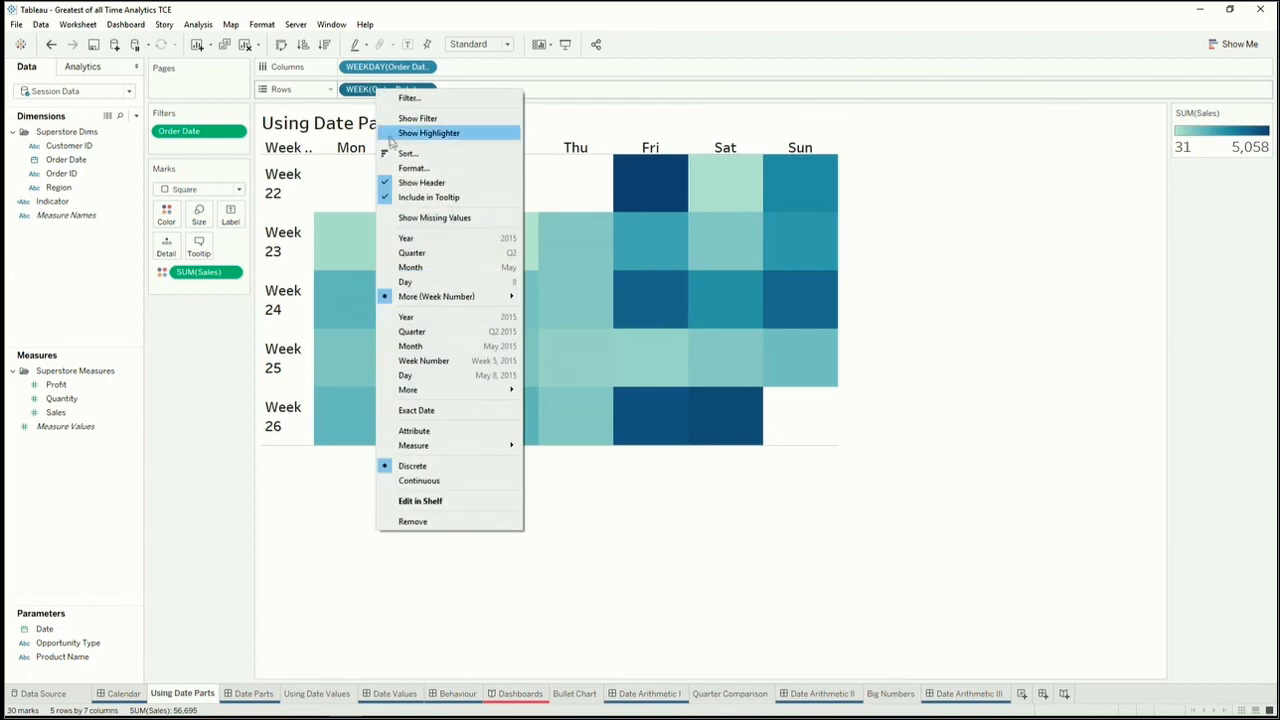
click(404, 184)
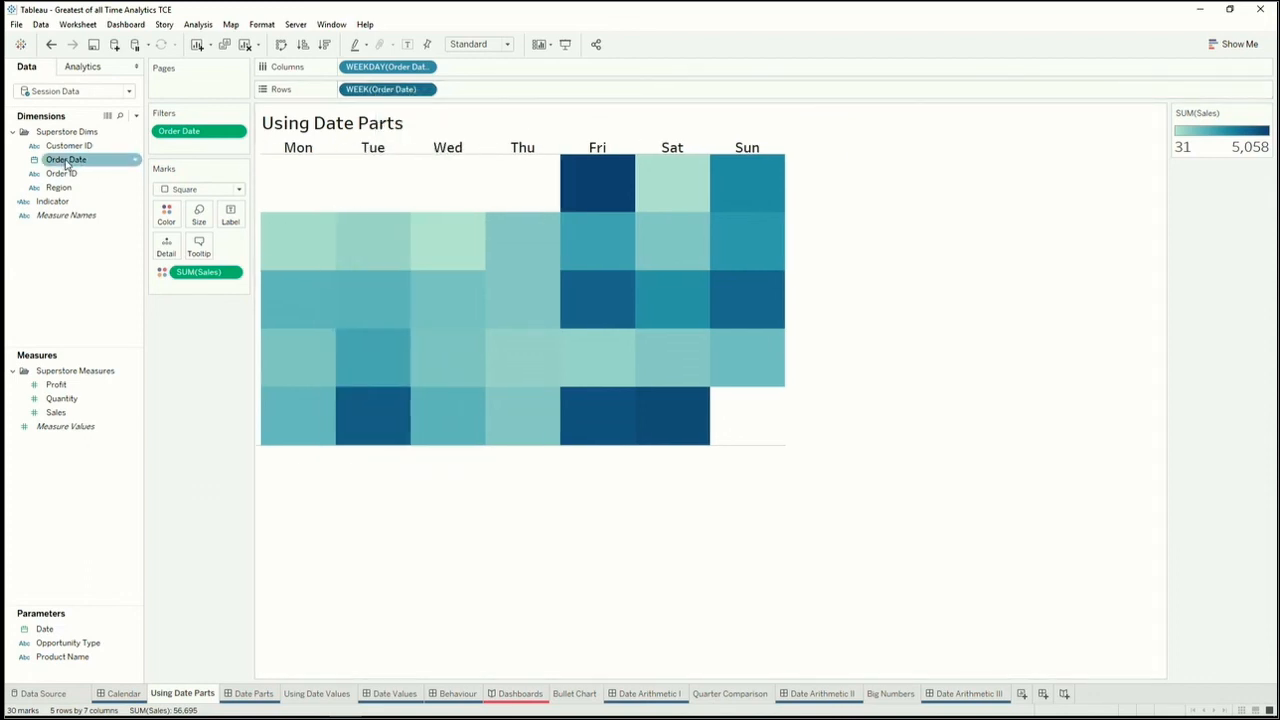
Step: Label the calendar squares with the discrete DAY date part of Order Date
drag(67, 163, 229, 216)
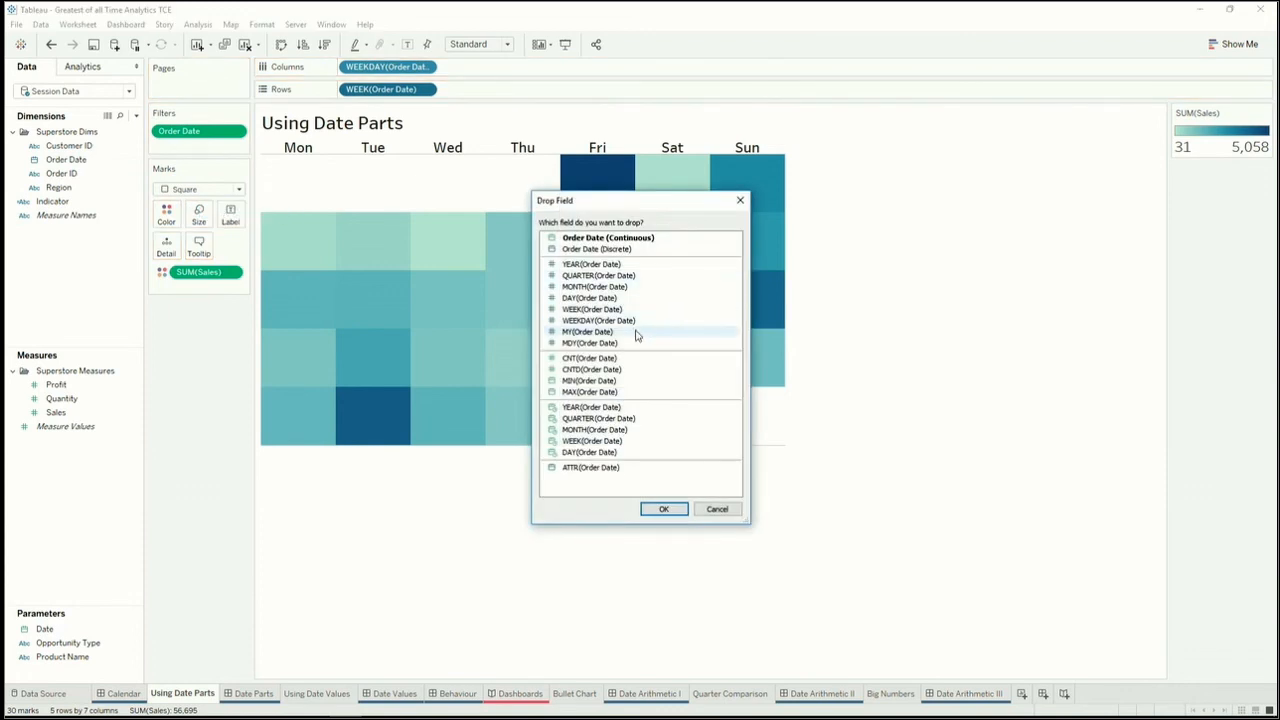
click(598, 298)
click(663, 509)
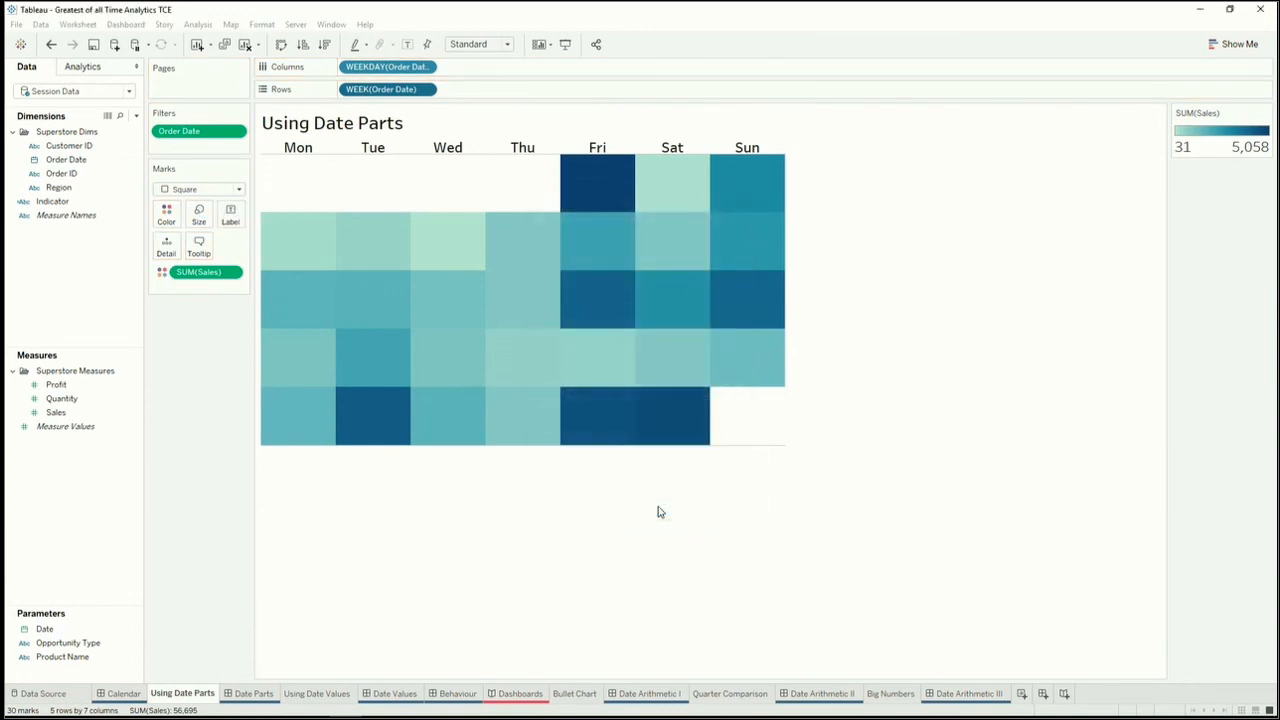
Step: Align the day labels to the top left of the calendar squares and indent the label text slightly
click(229, 216)
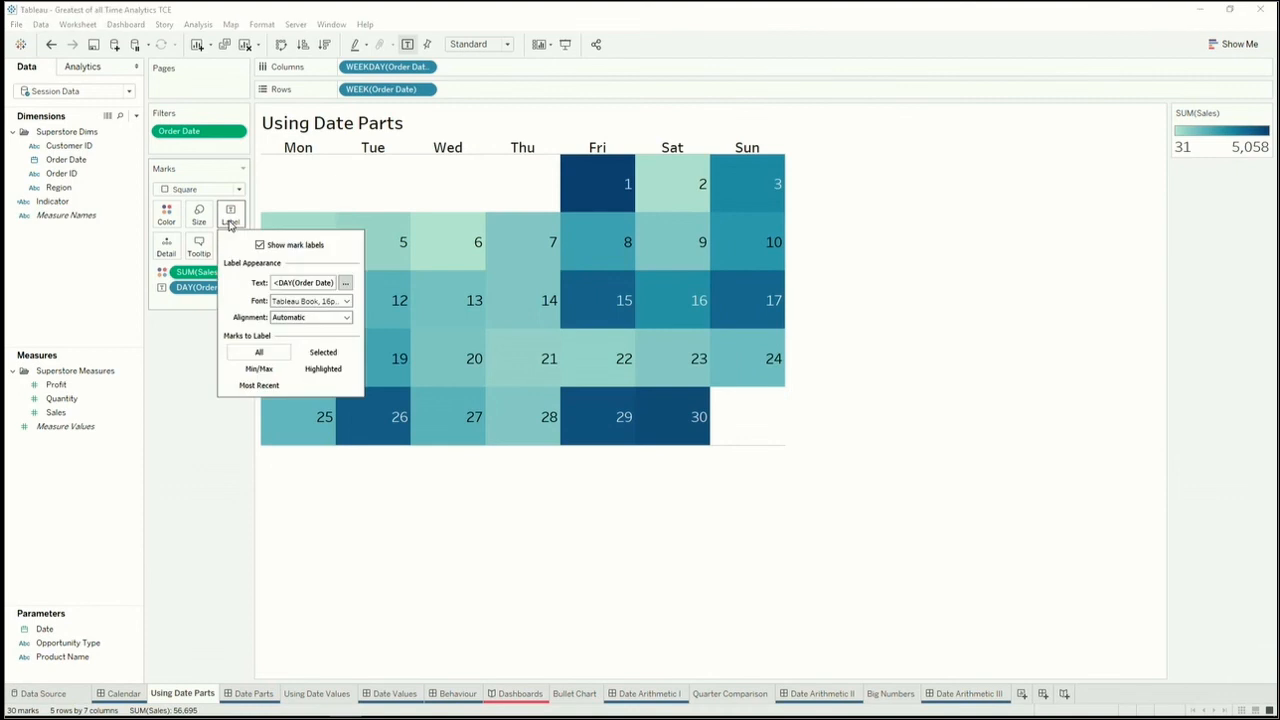
click(282, 318)
click(287, 369)
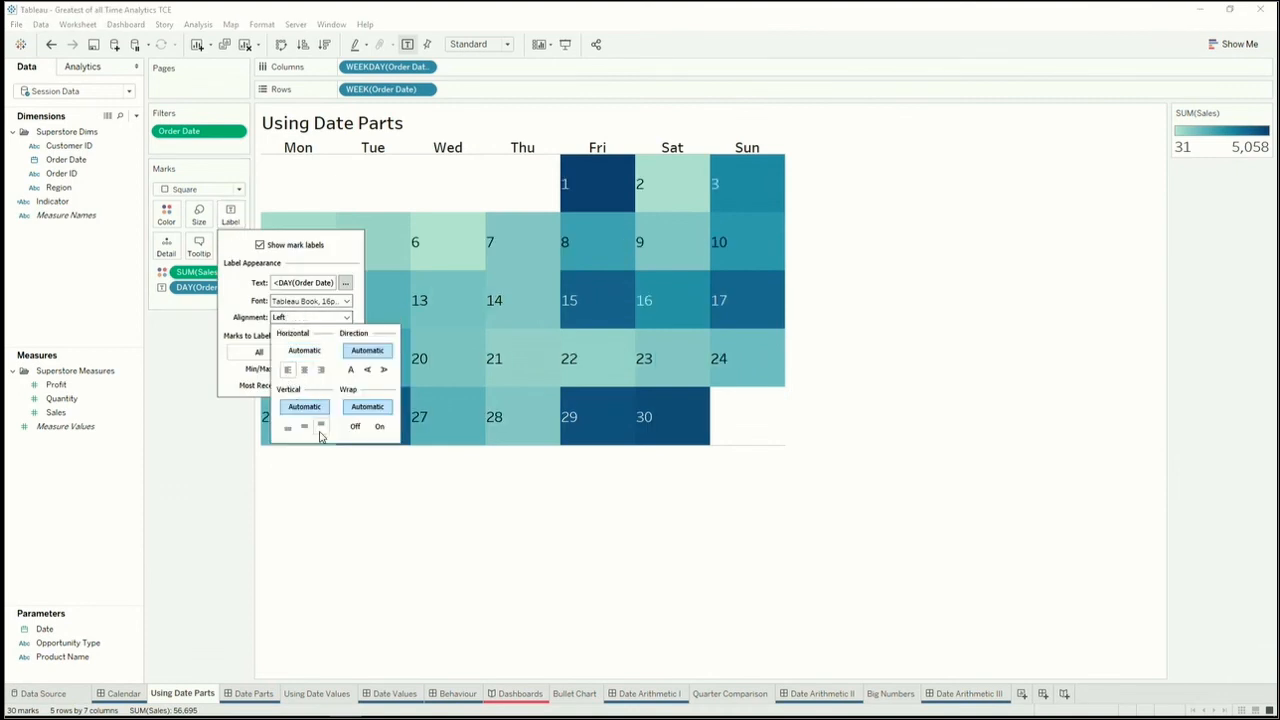
click(320, 426)
click(345, 283)
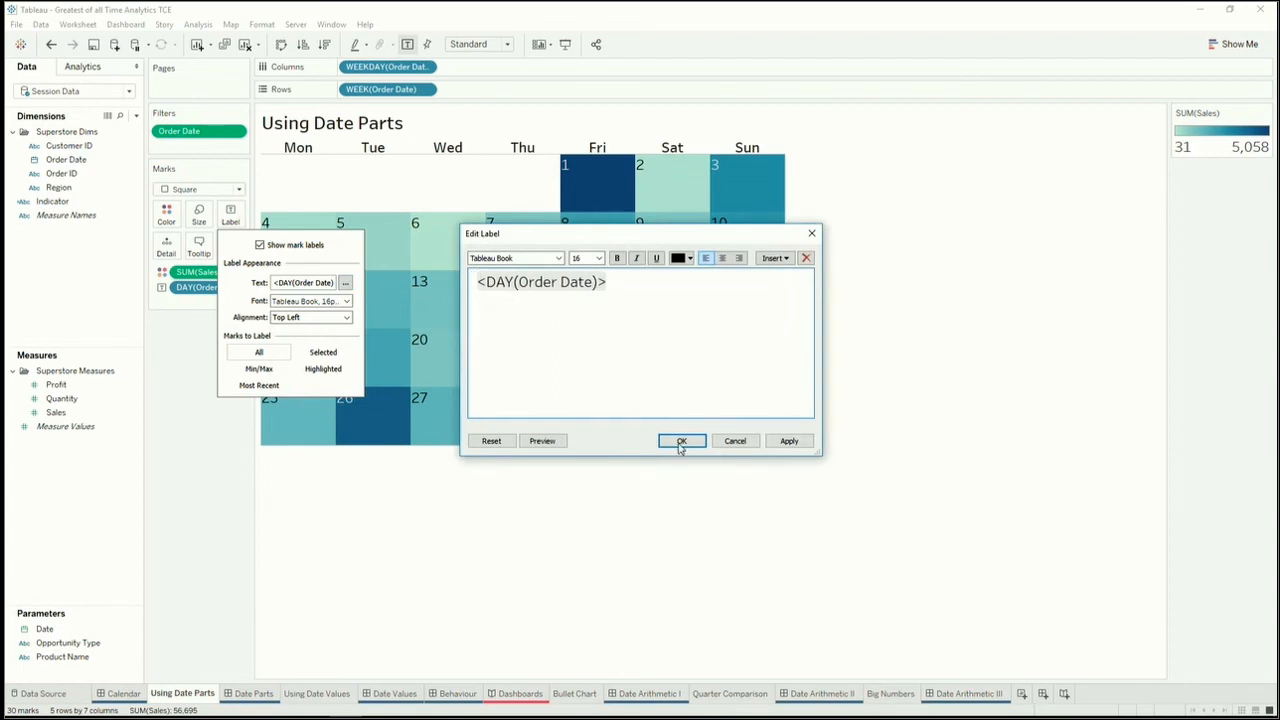
click(681, 441)
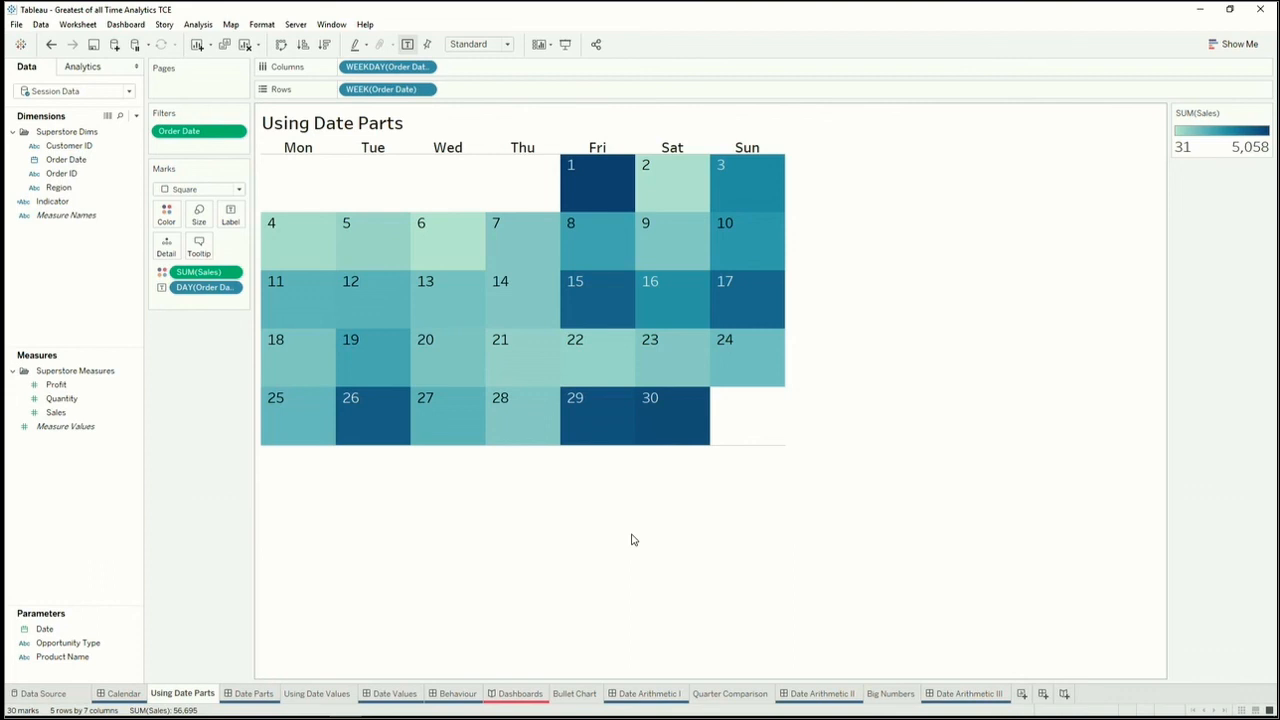
Step: On the Using Date Values sheet, remove the quarter from columns and change Order Date to the continuous Month date value
click(254, 693)
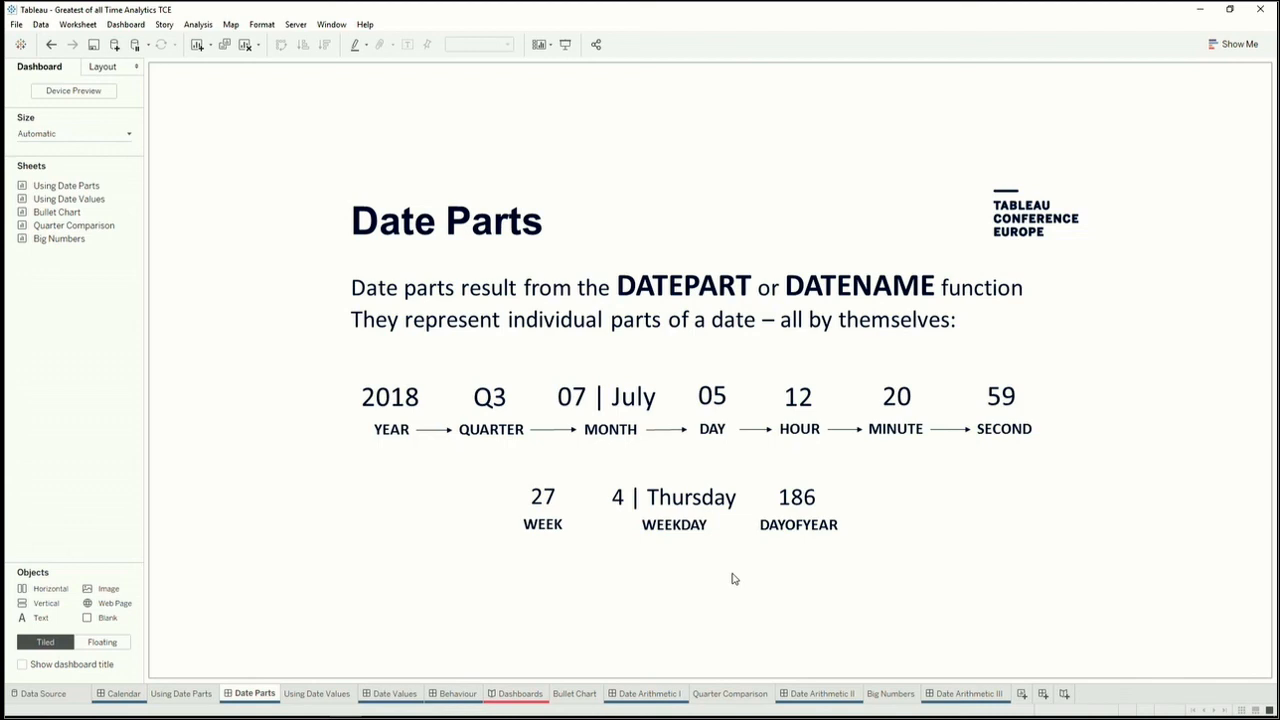
click(309, 698)
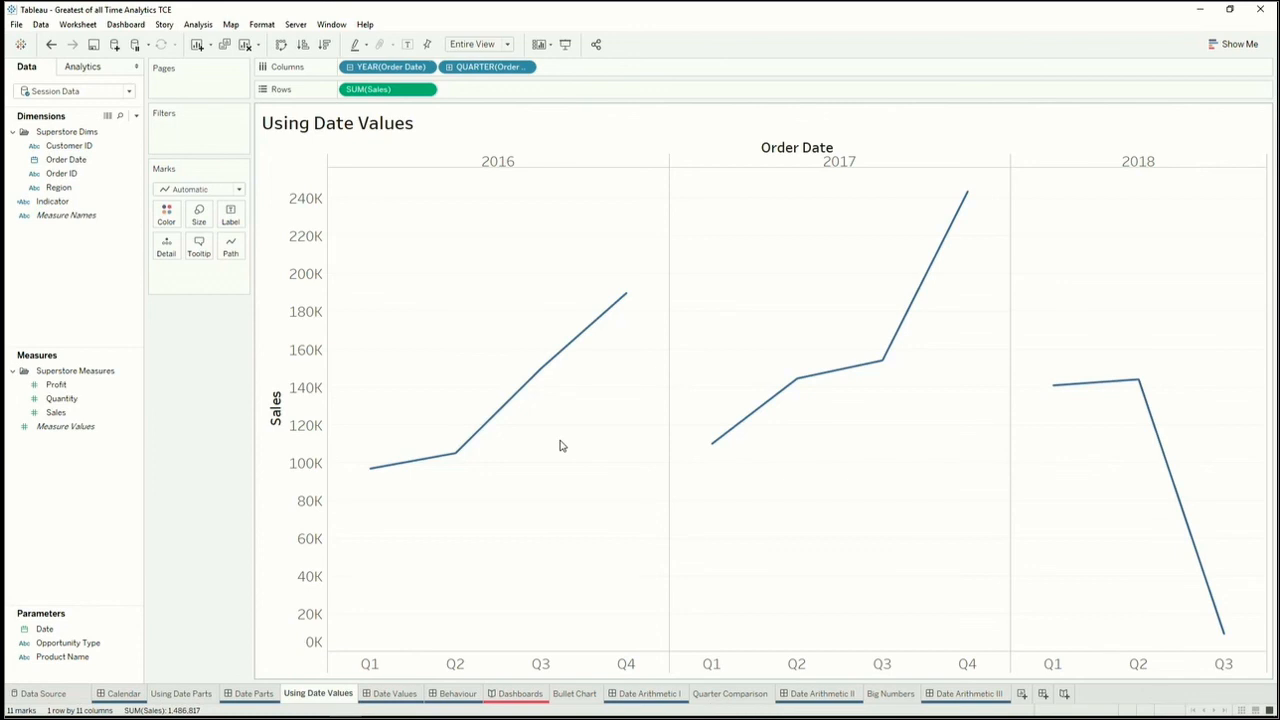
drag(473, 68, 489, 8)
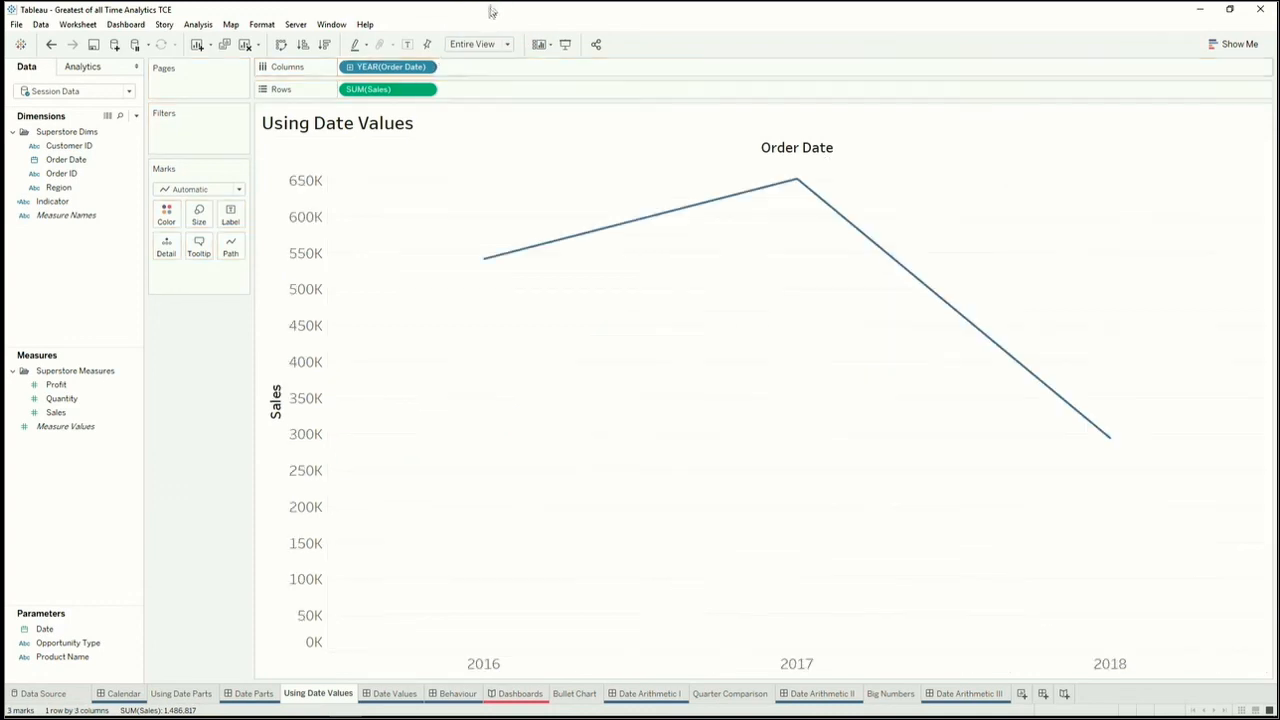
right_click(400, 70)
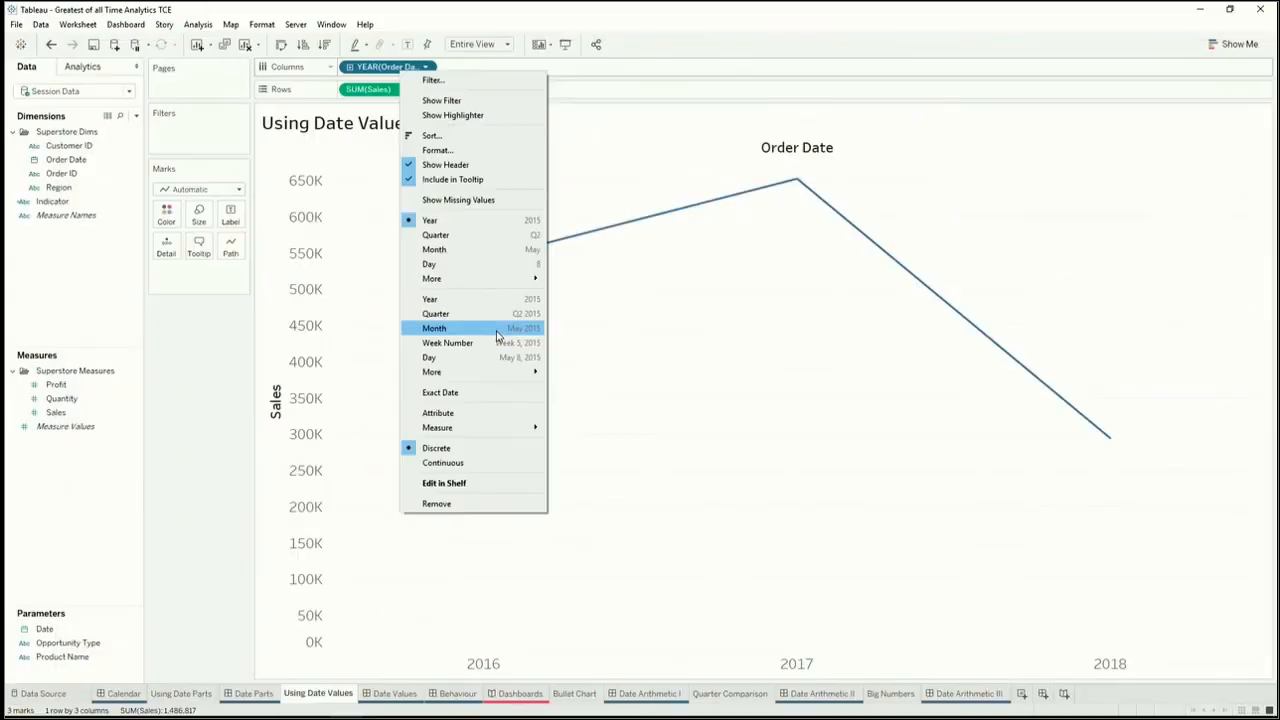
click(497, 372)
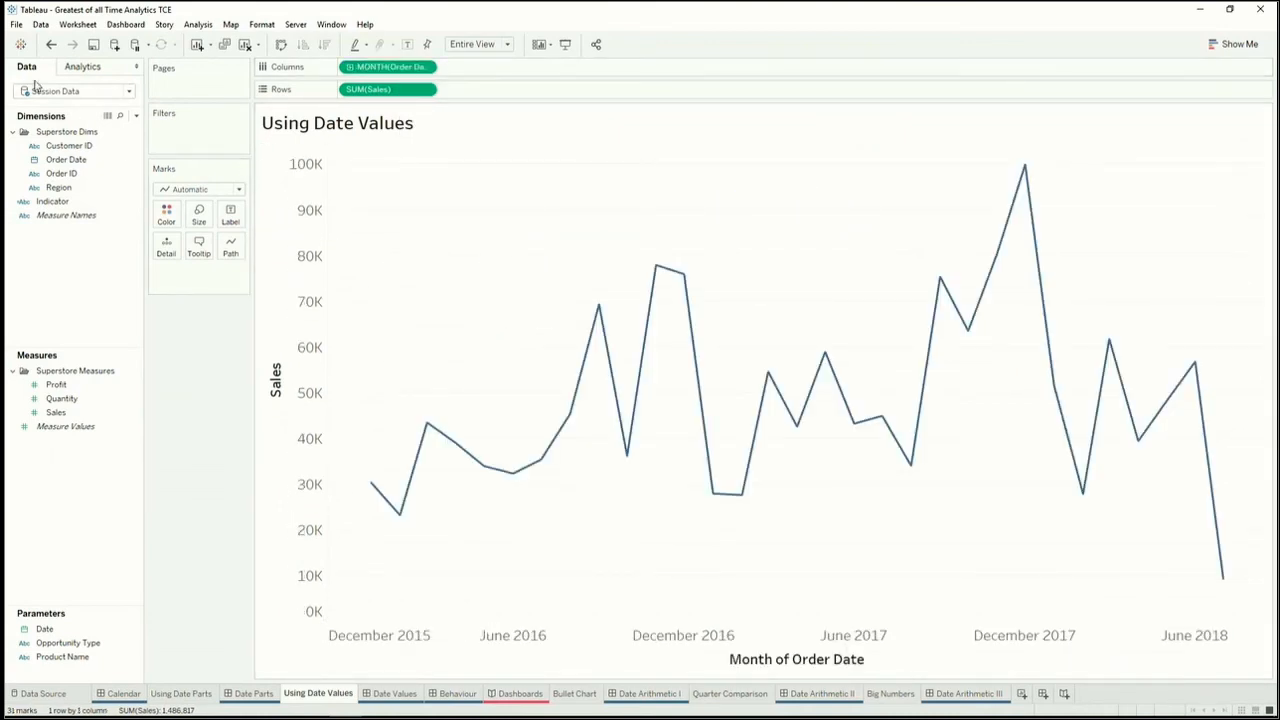
Step: Add a trend line to the monthly sales line chart and return to the data fields
click(85, 68)
drag(60, 234, 385, 168)
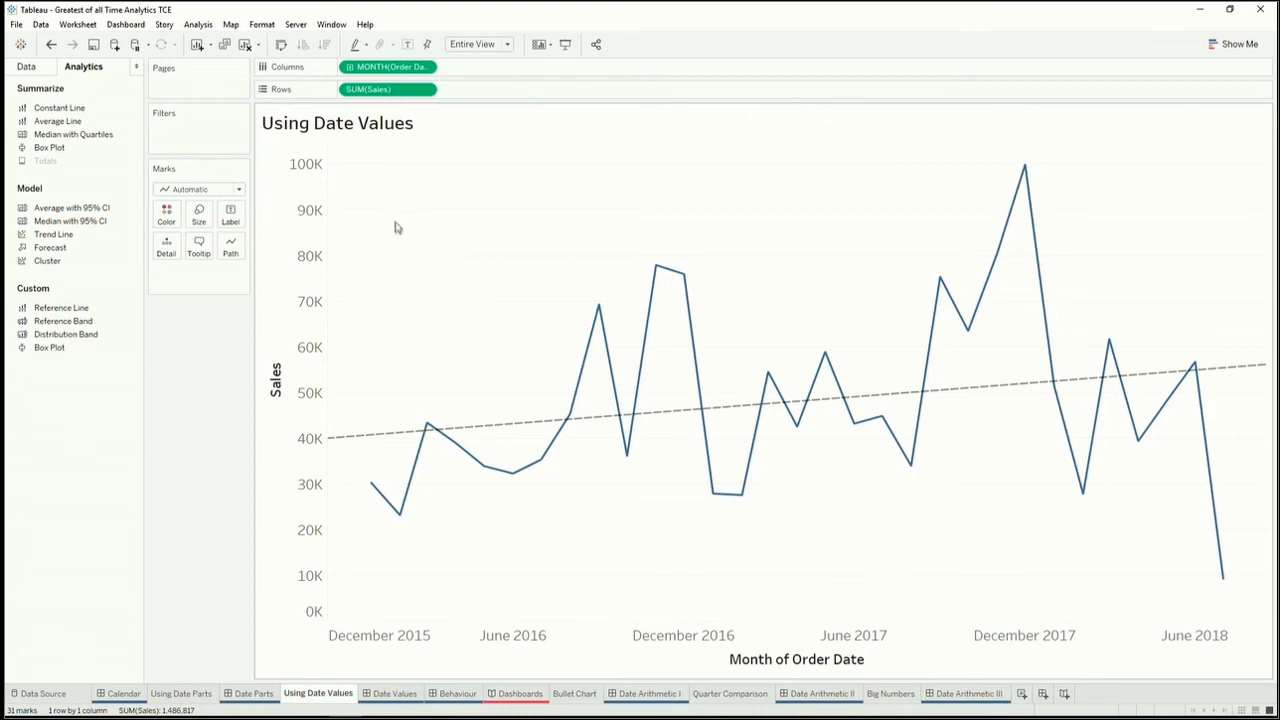
click(40, 70)
Step: Show the Date Values dashboard in presentation mode
click(400, 693)
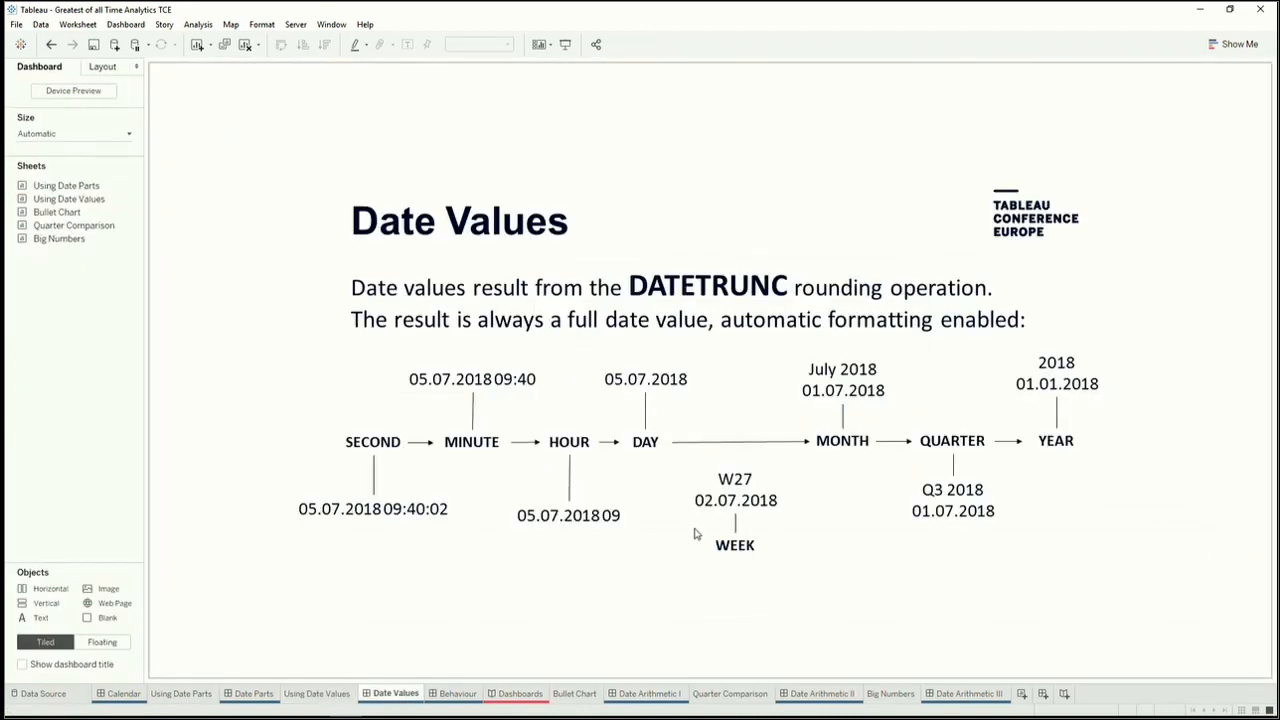
key(F7)
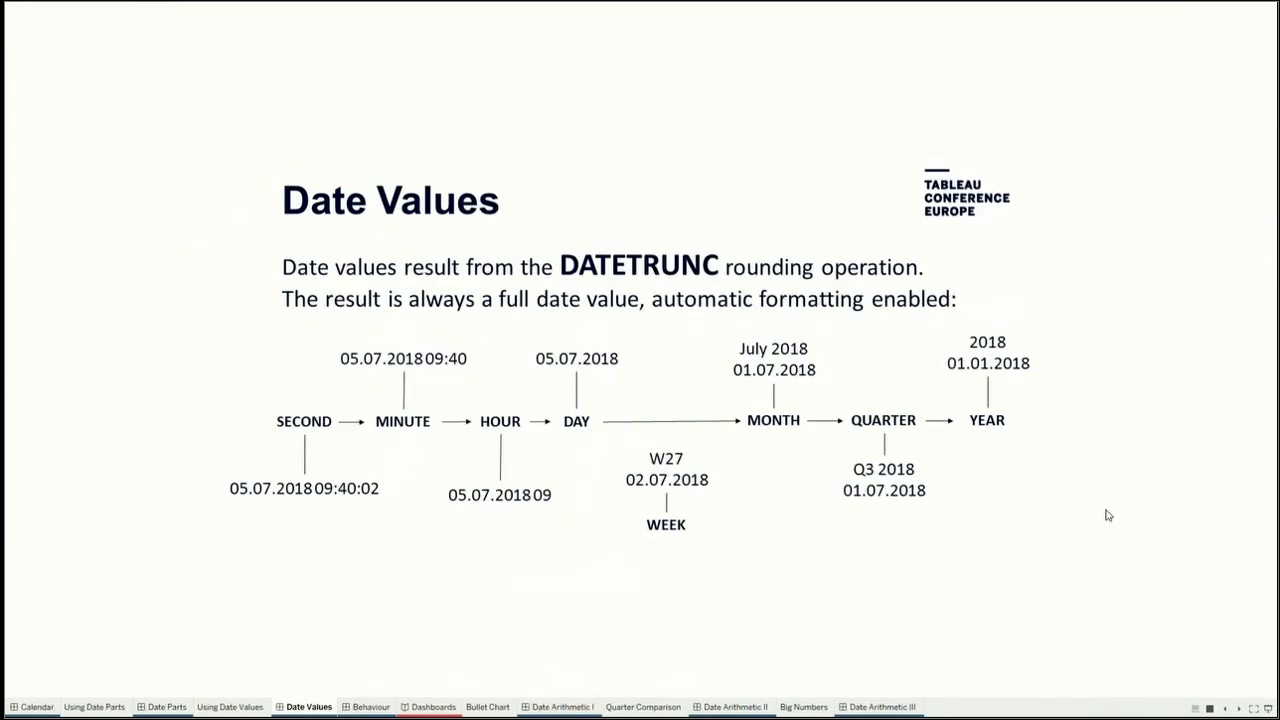
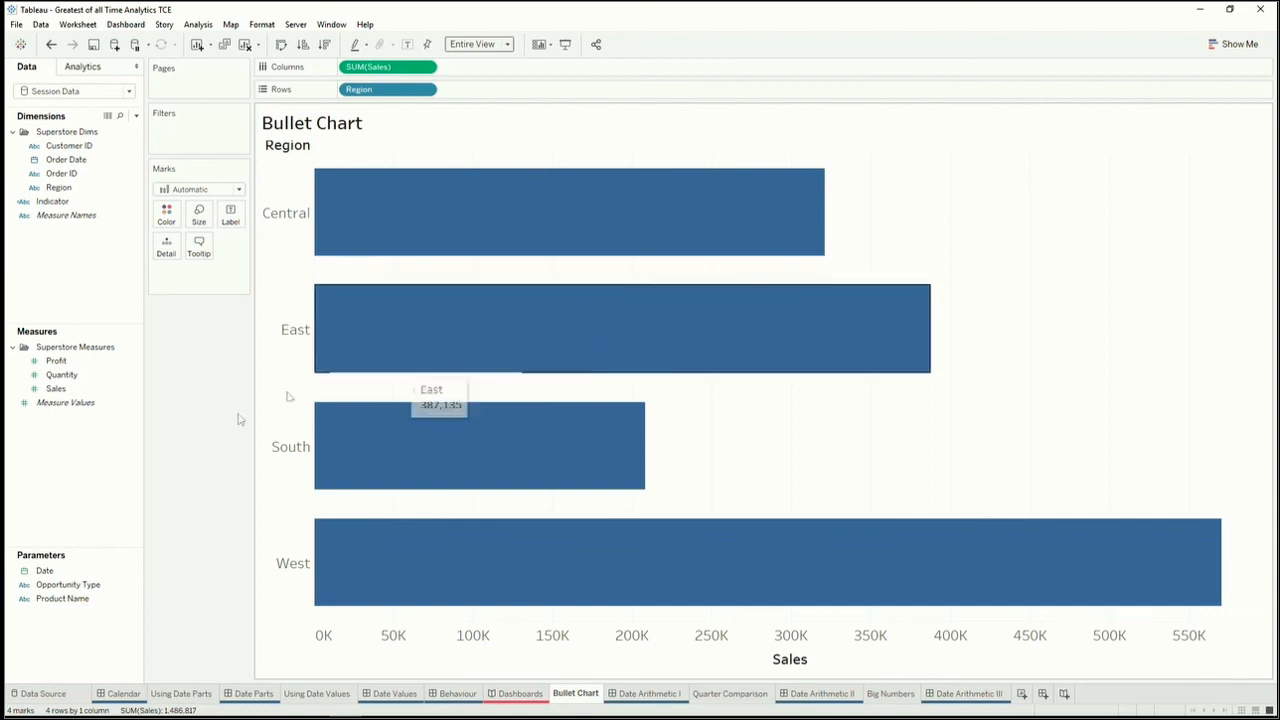
Step: Create a calculated field named YTD on the Bullet Chart sheet and limit the function reference to Date functions
right_click(95, 437)
click(118, 442)
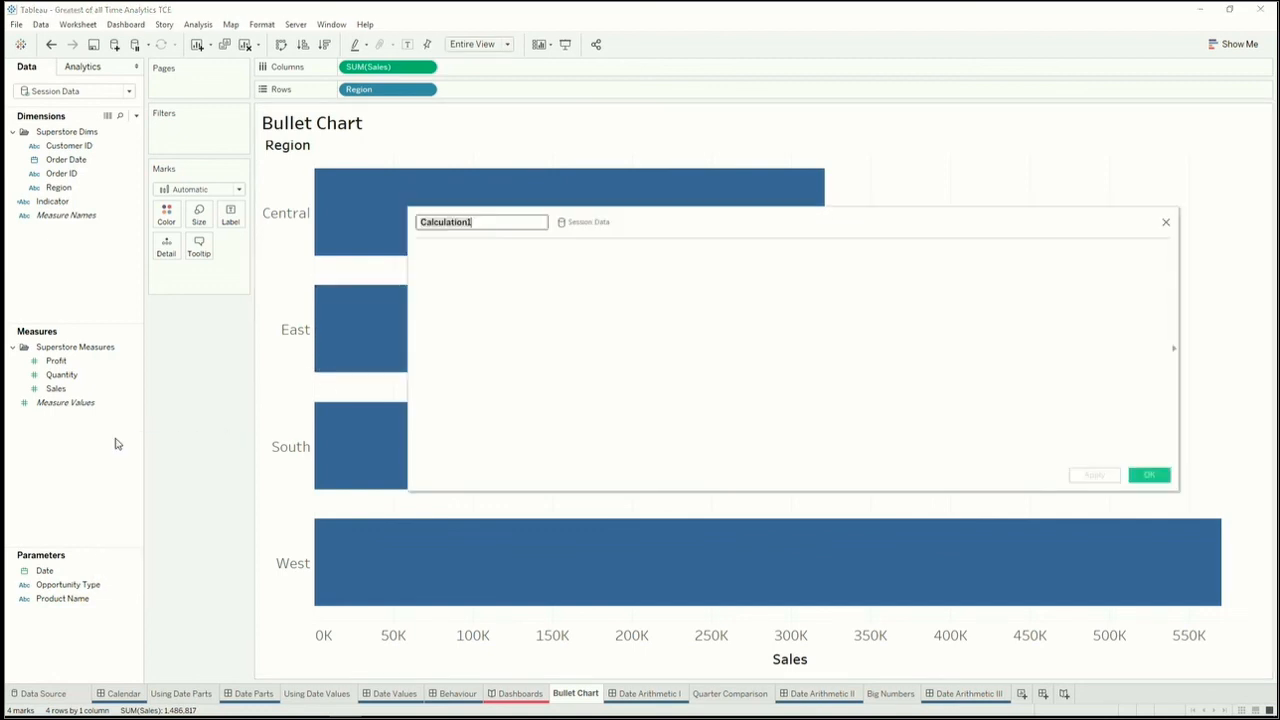
drag(634, 226, 302, 240)
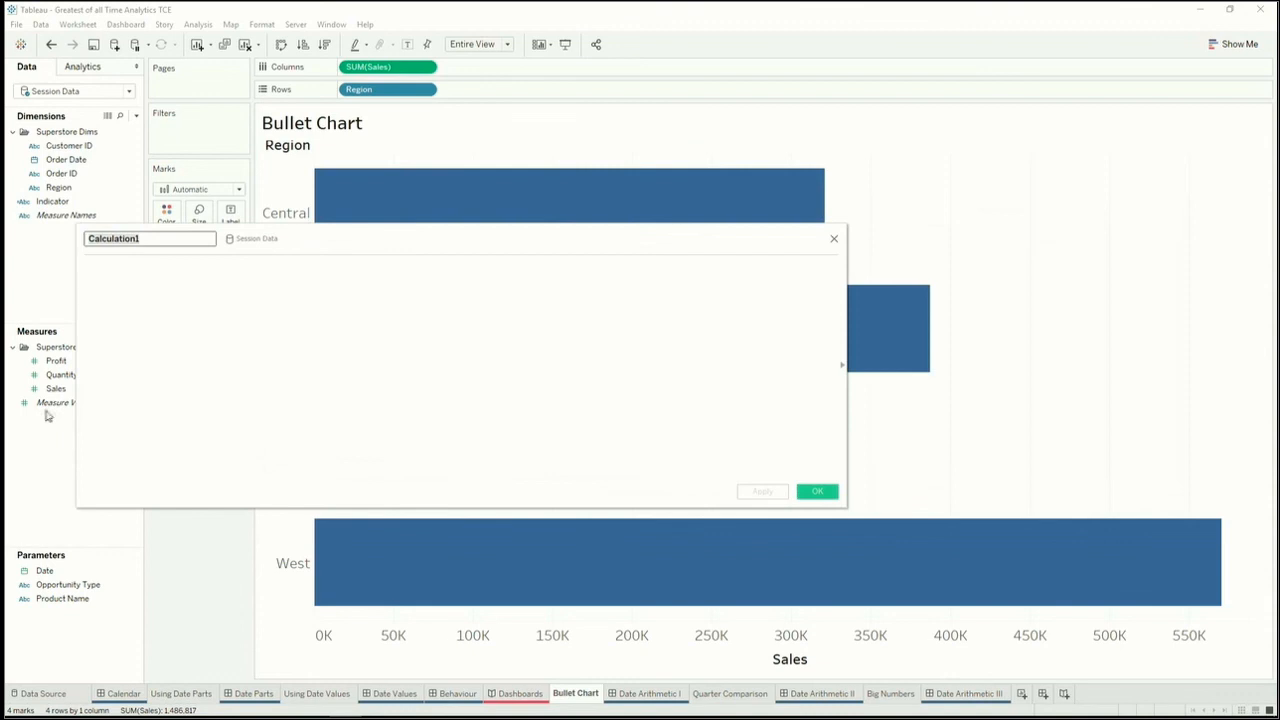
drag(80, 432, 185, 437)
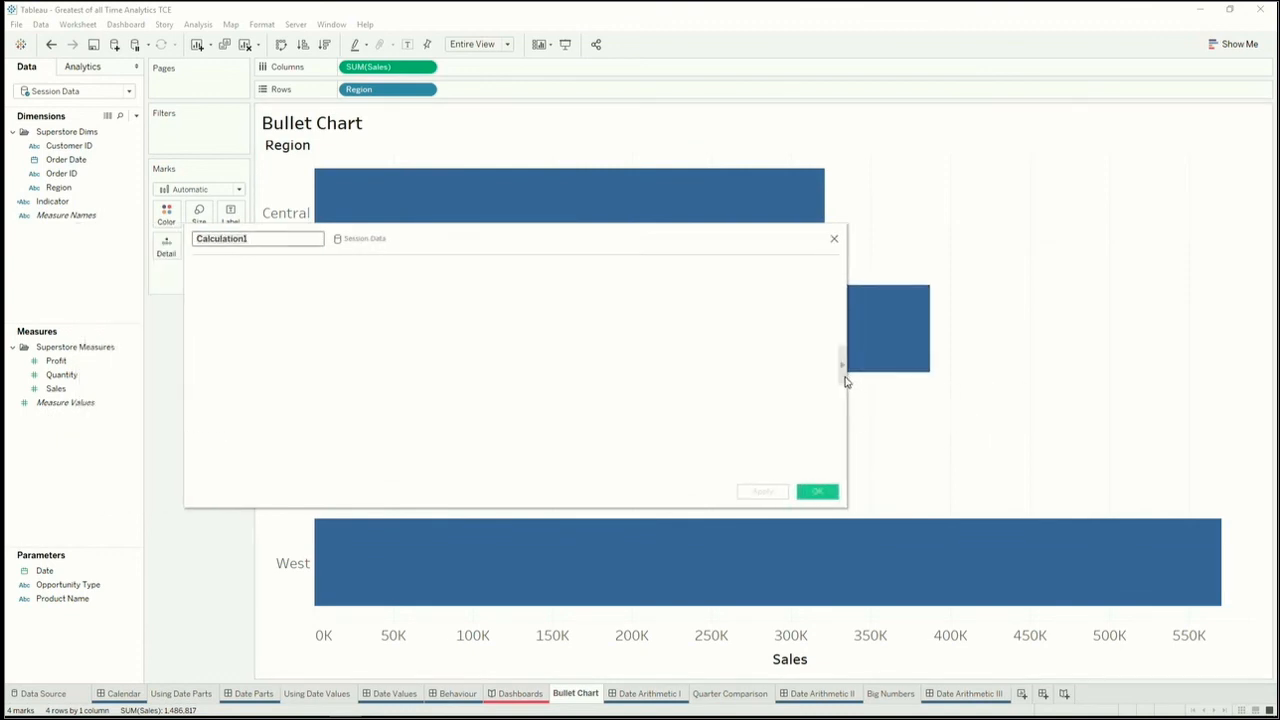
click(844, 368)
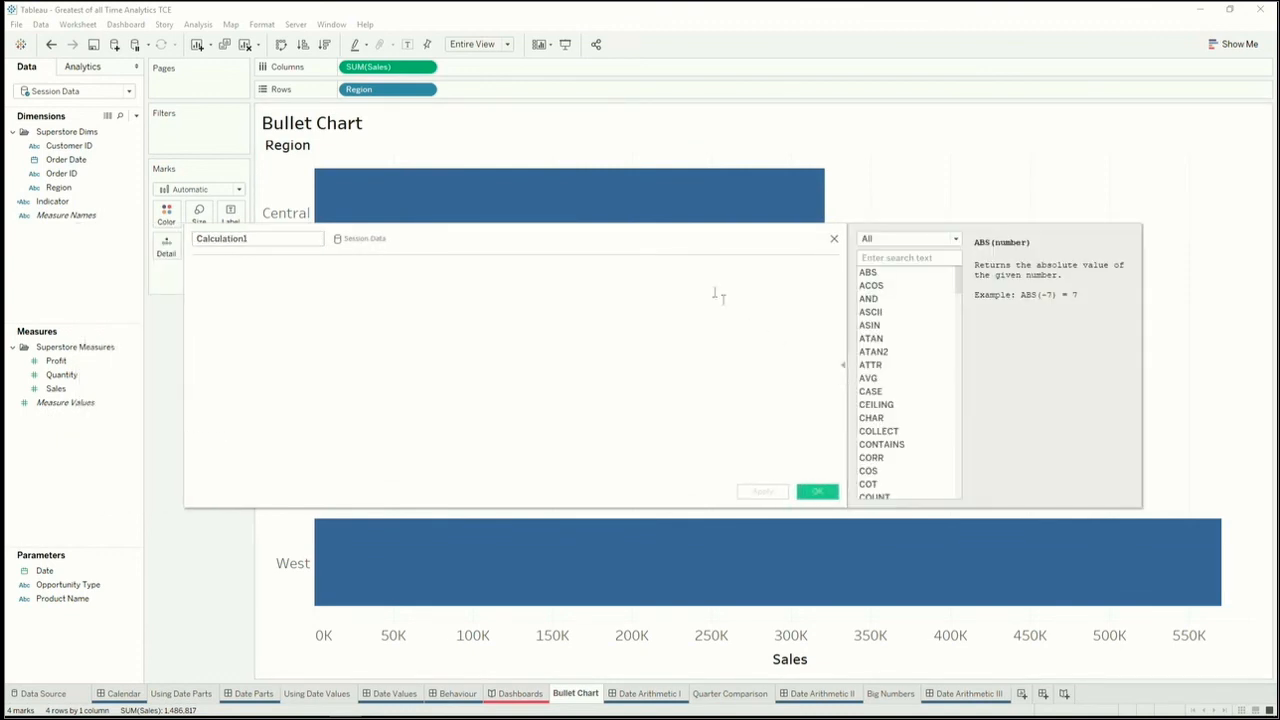
click(892, 242)
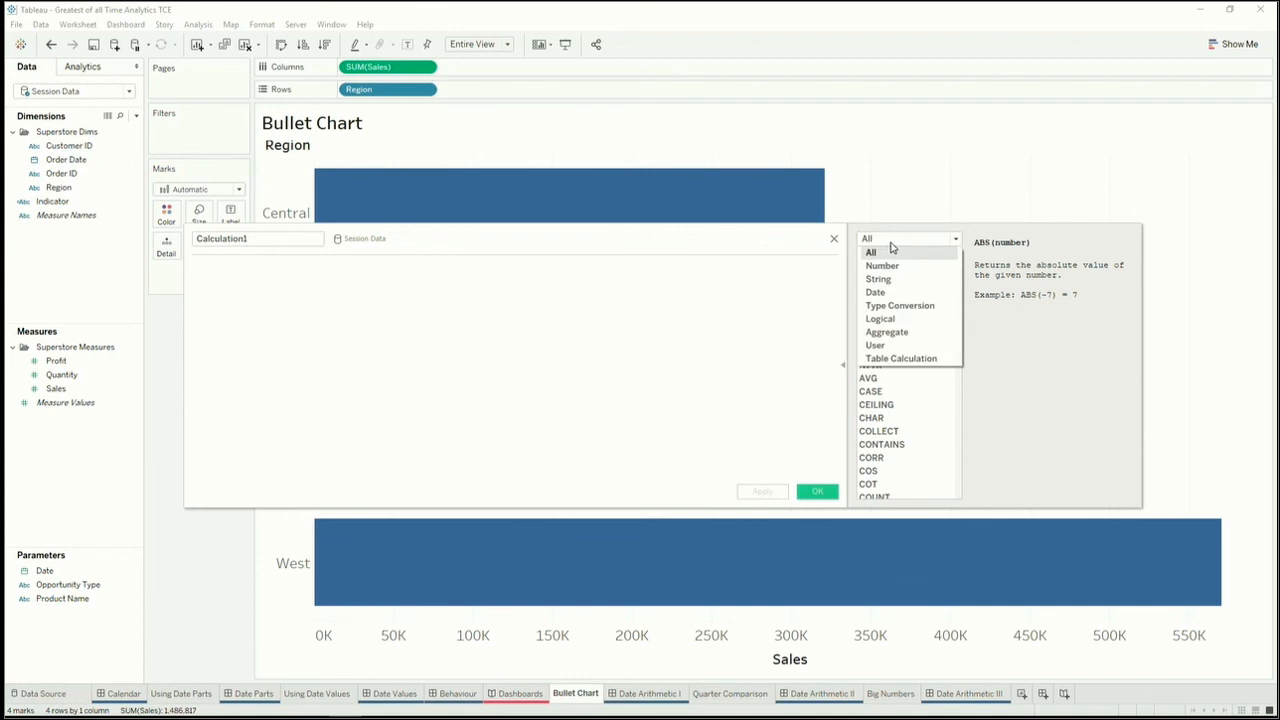
click(895, 293)
double_click(295, 241)
text(YTD)
click(241, 290)
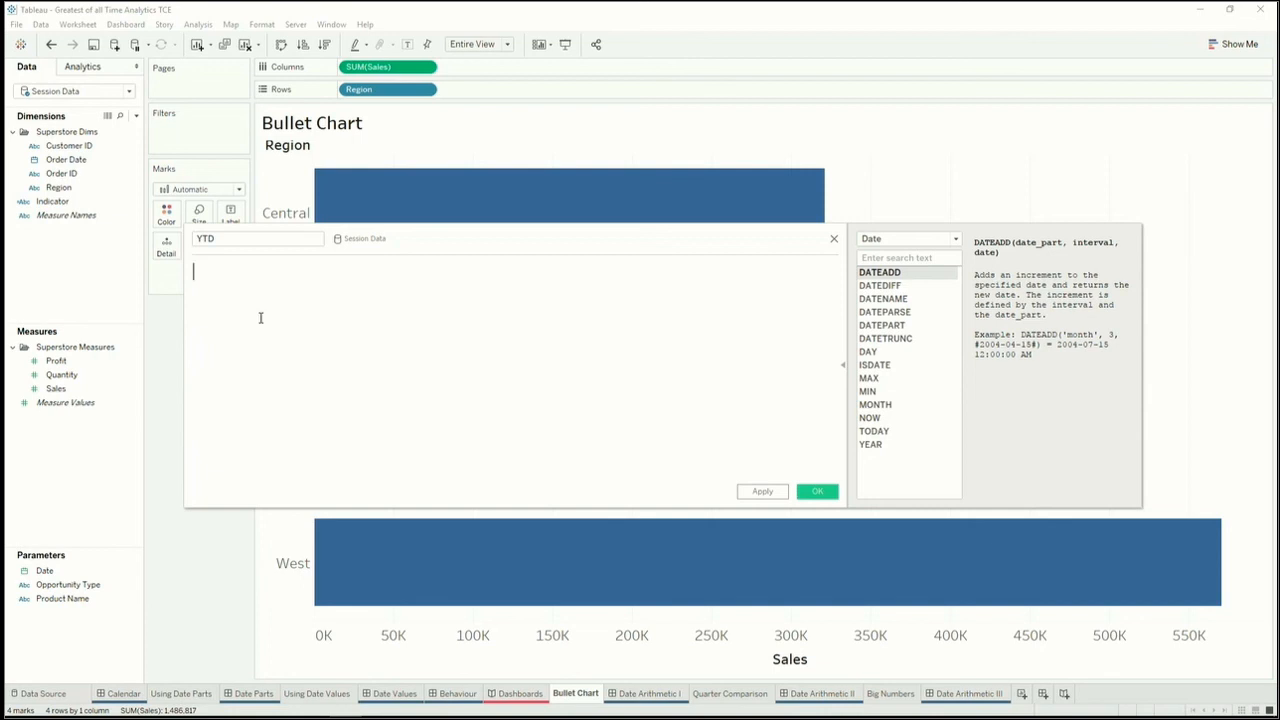
Step: Begin the YTD formula with IF and view the function descriptions of YEAR and DATEPART
text(IF)
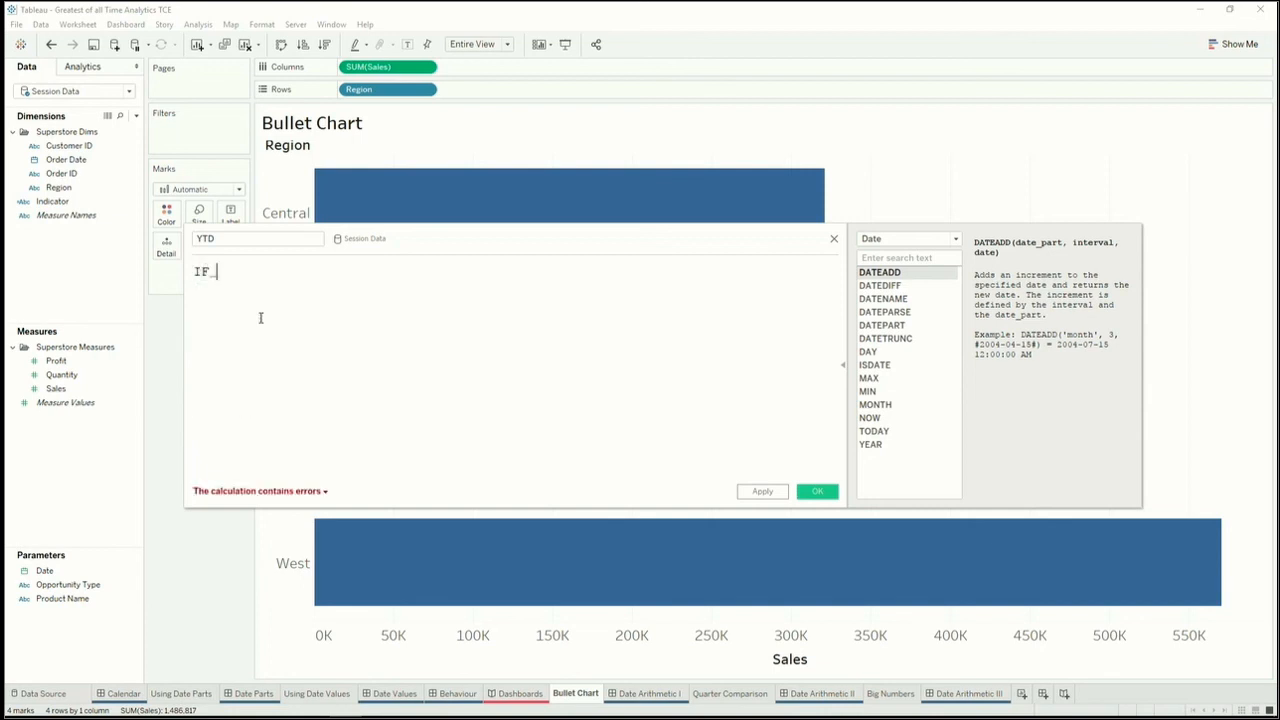
click(870, 445)
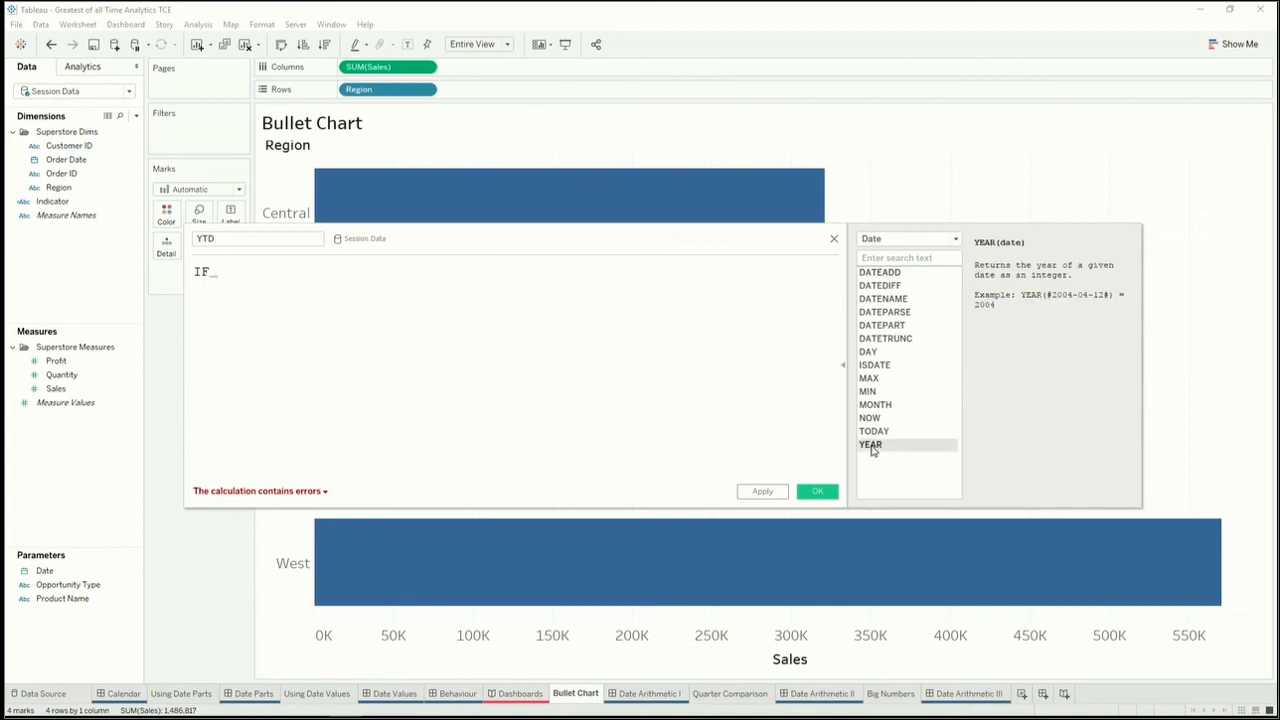
click(899, 331)
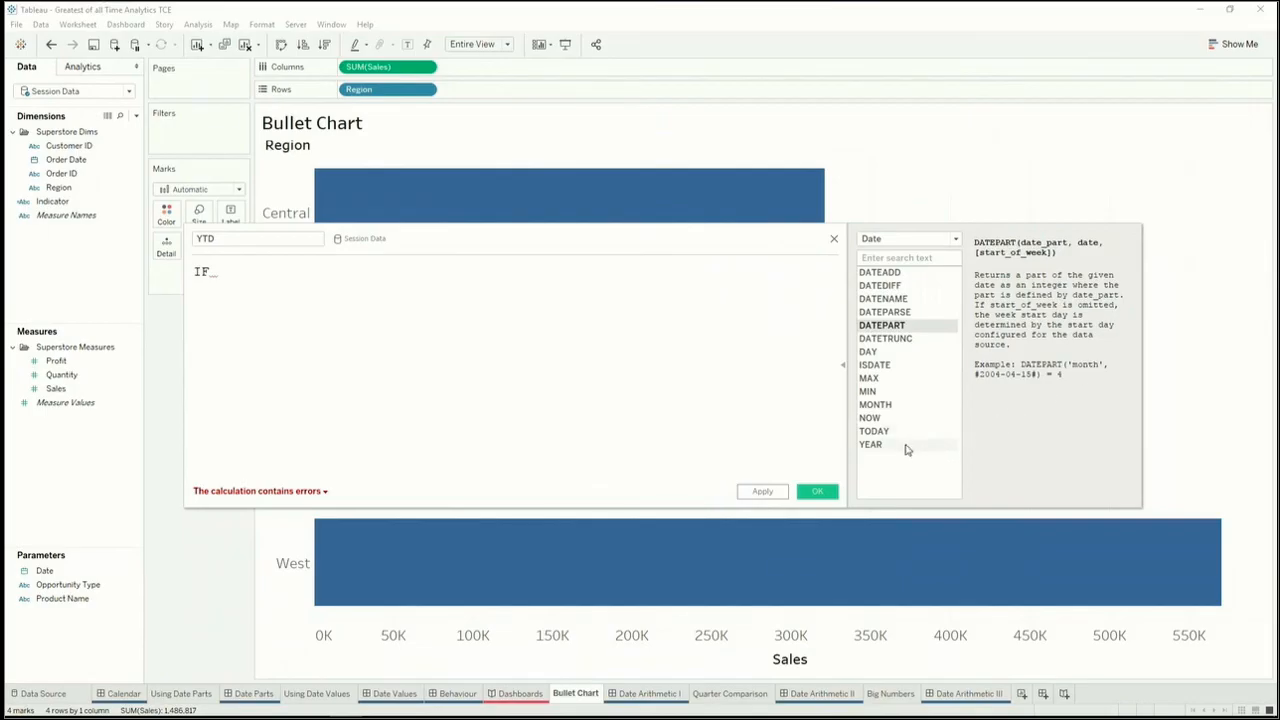
click(905, 449)
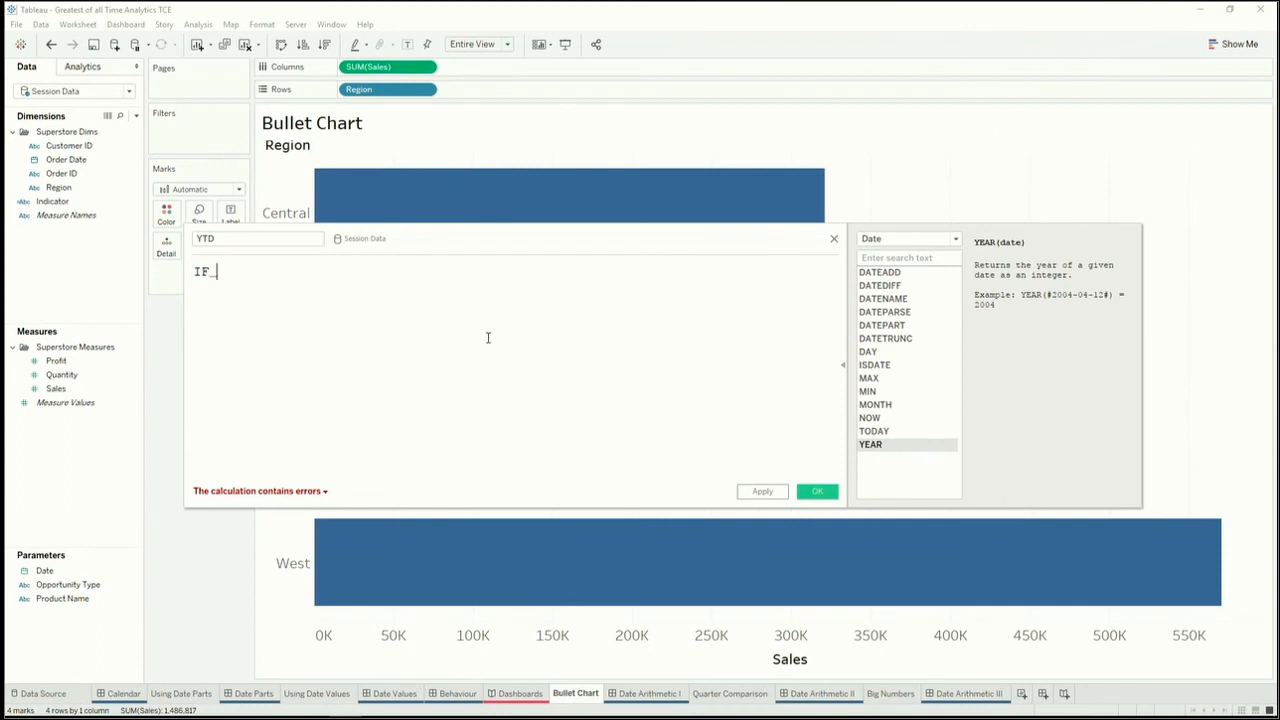
Step: Complete the first IF condition of the formula as YEAR([Order Date]) = YEAR(TODAY())
text(YEAR()
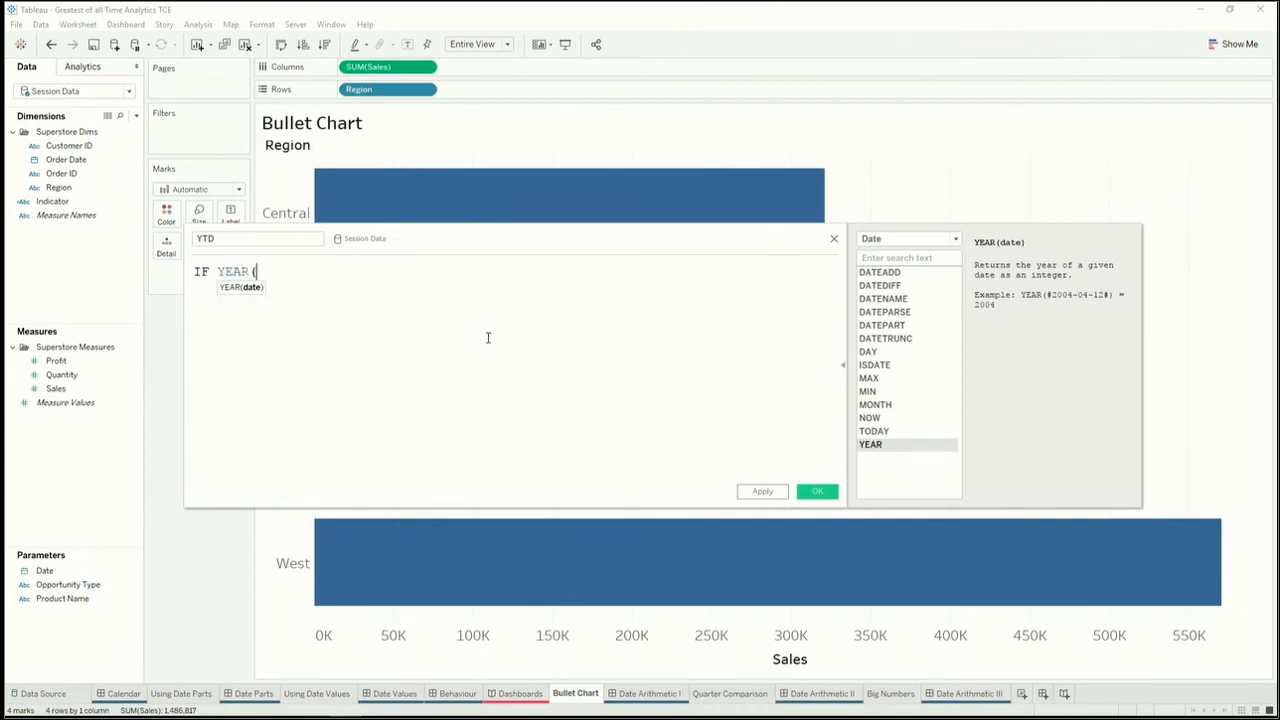
text([Order)
key(Return)
text() )
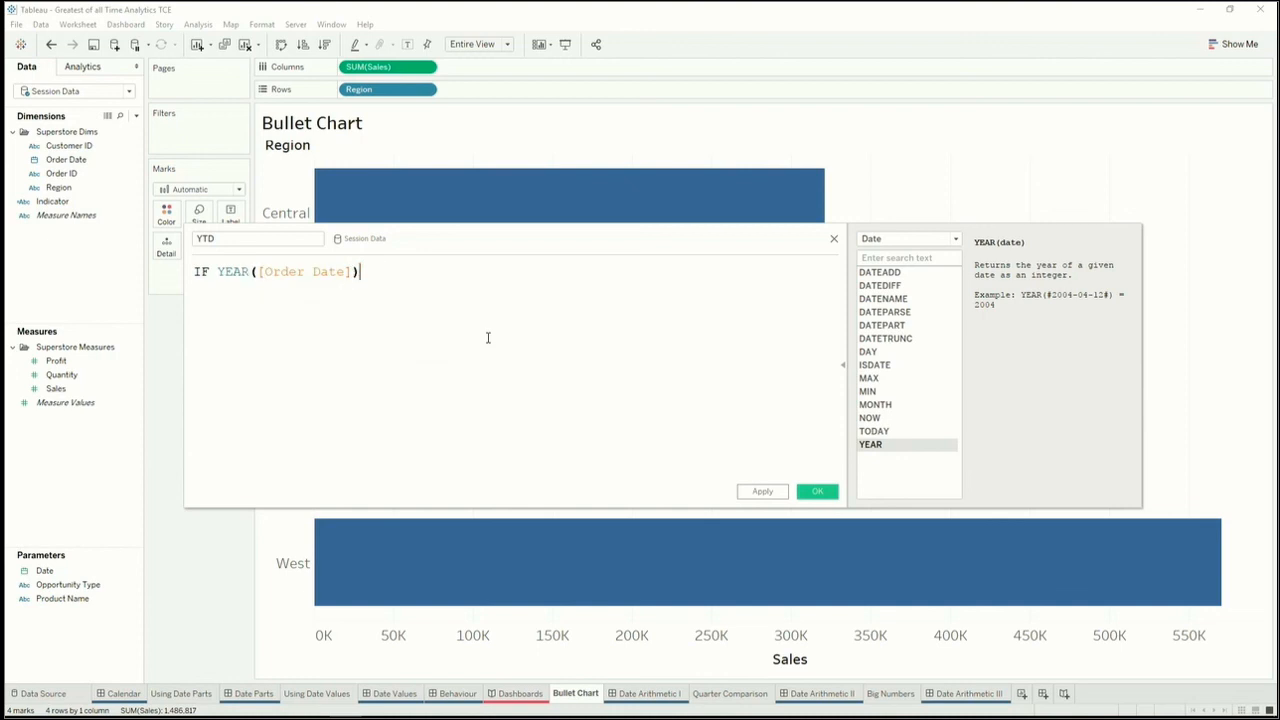
text(= YEAR()
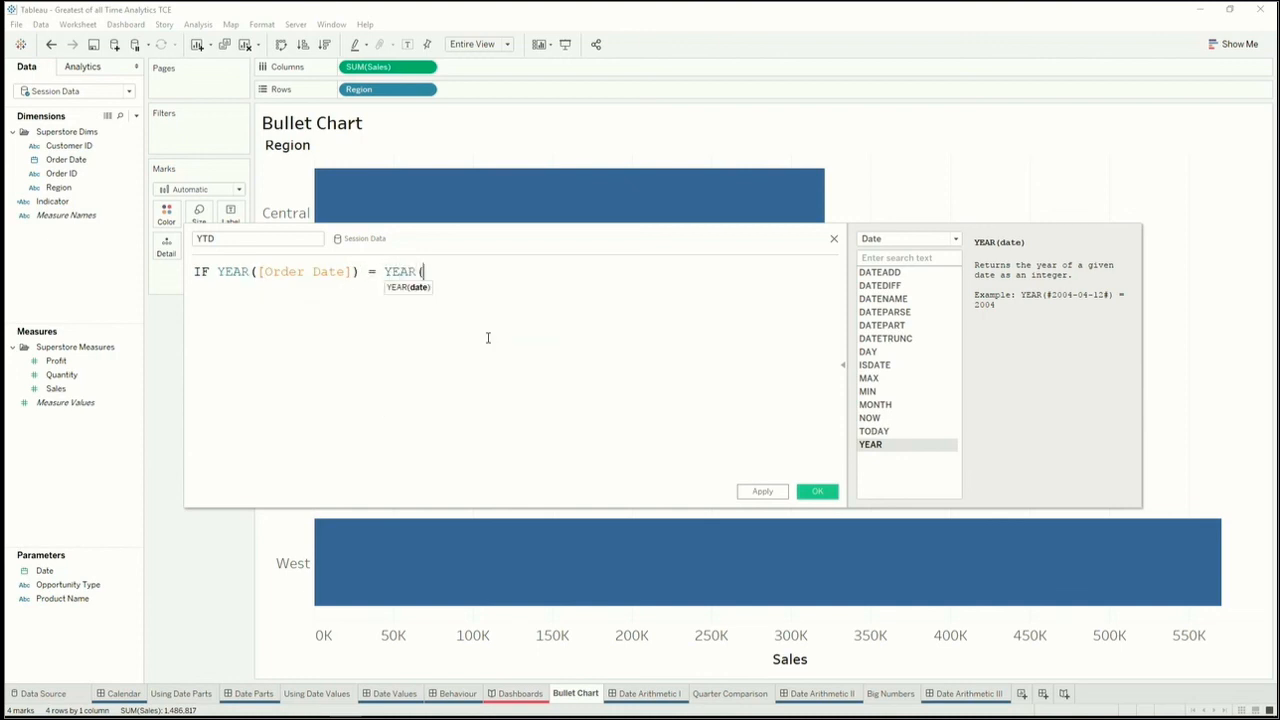
text(TODA)
key(Return)
text()))
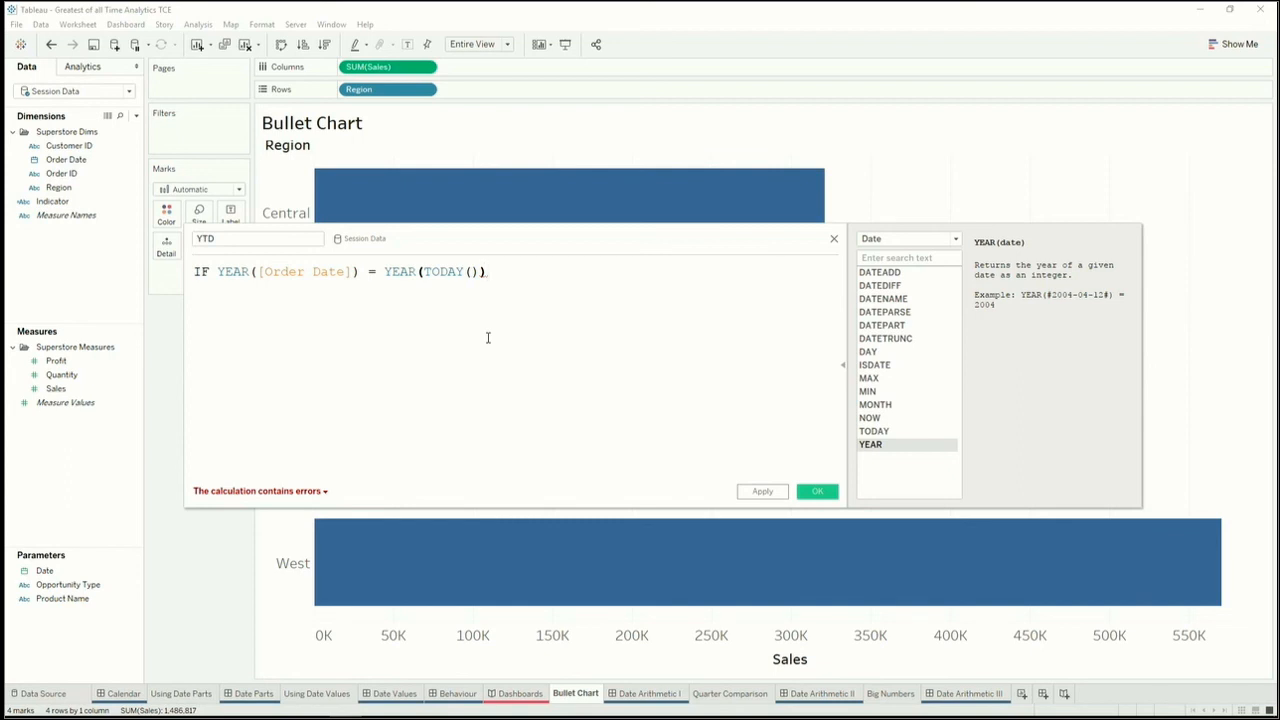
Step: Add the second condition AND [Order Date] <= TODAY() on a new line and close the formula with END
key(Return)
text(AND [O)
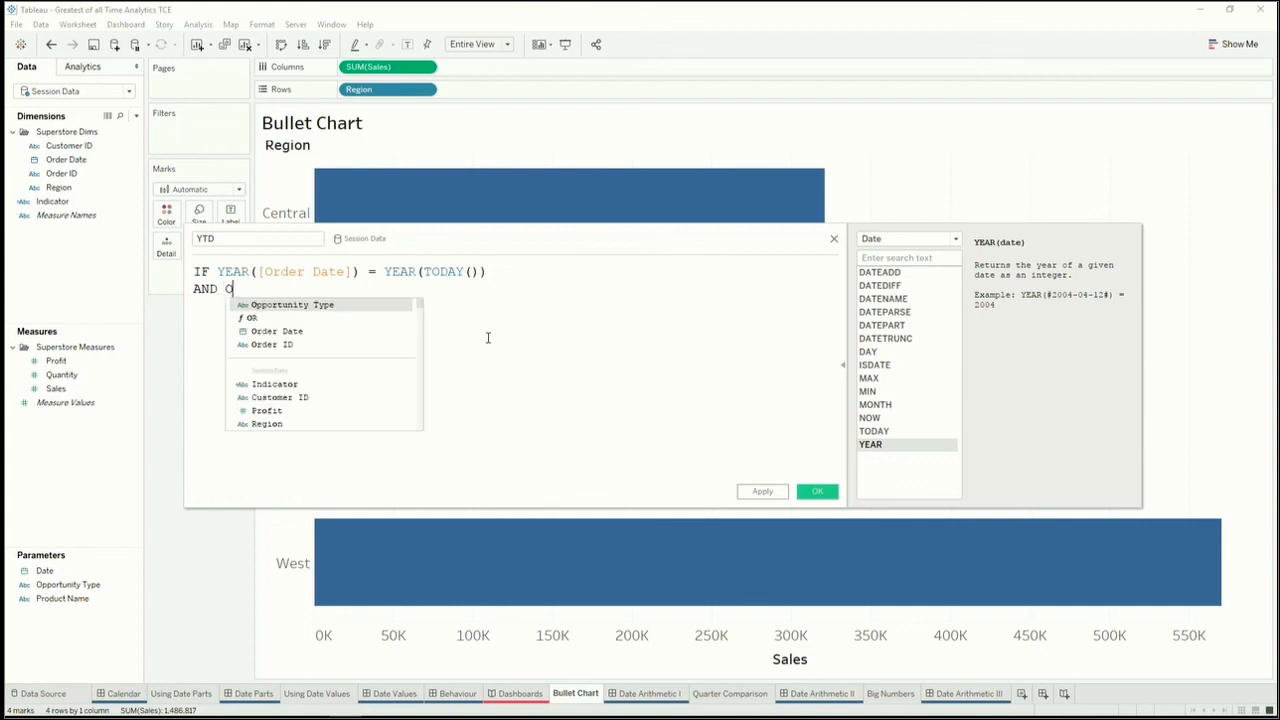
text(rder)
key(Return)
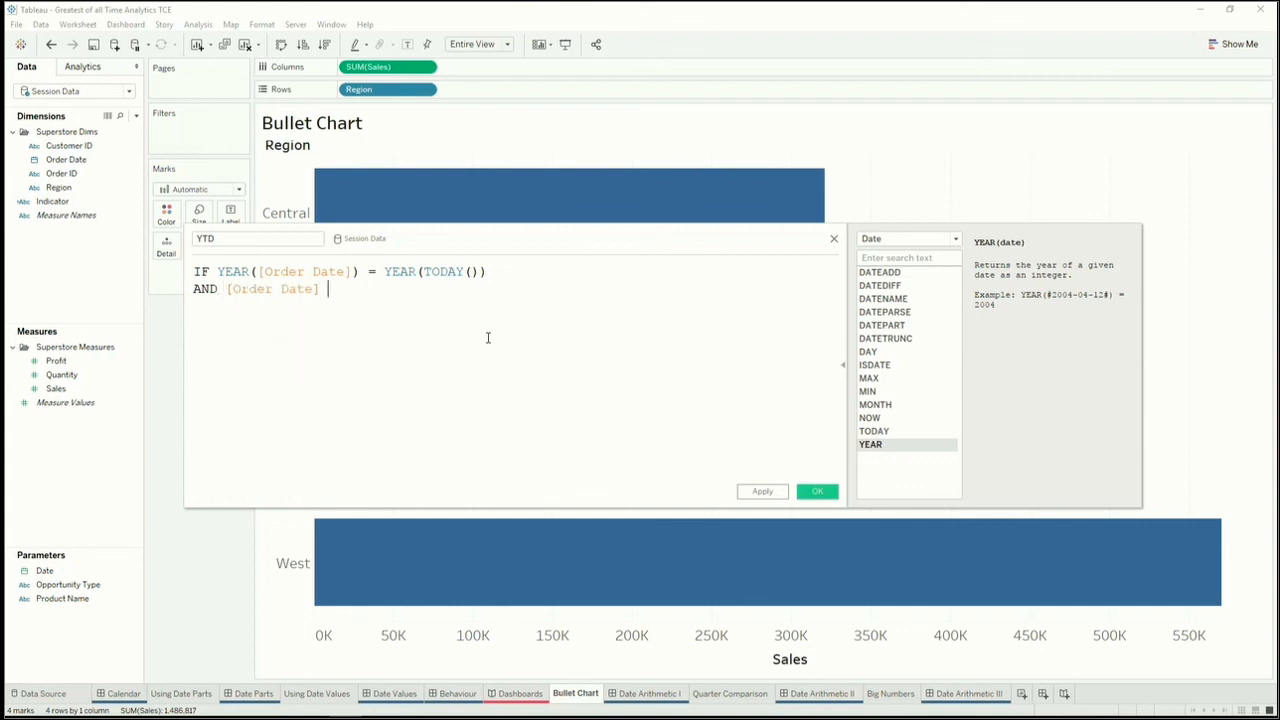
text(<= TODAY)
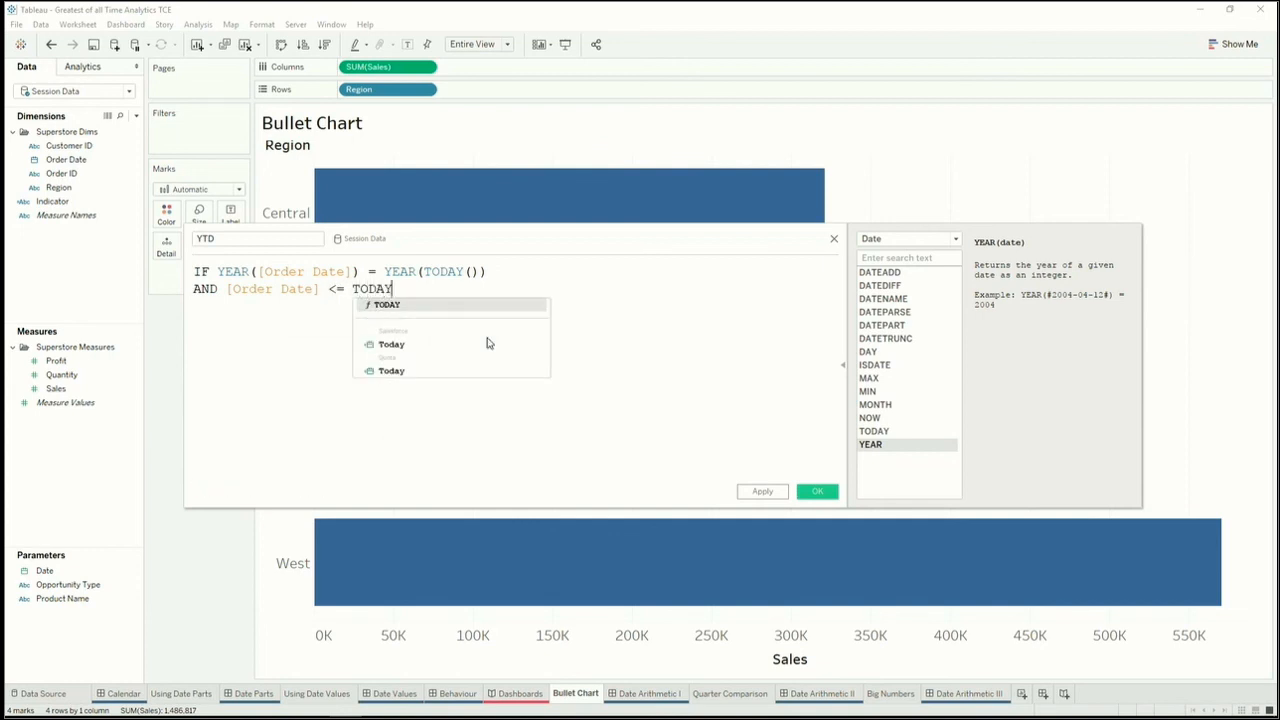
key(Return)
key(Return)
text(END)
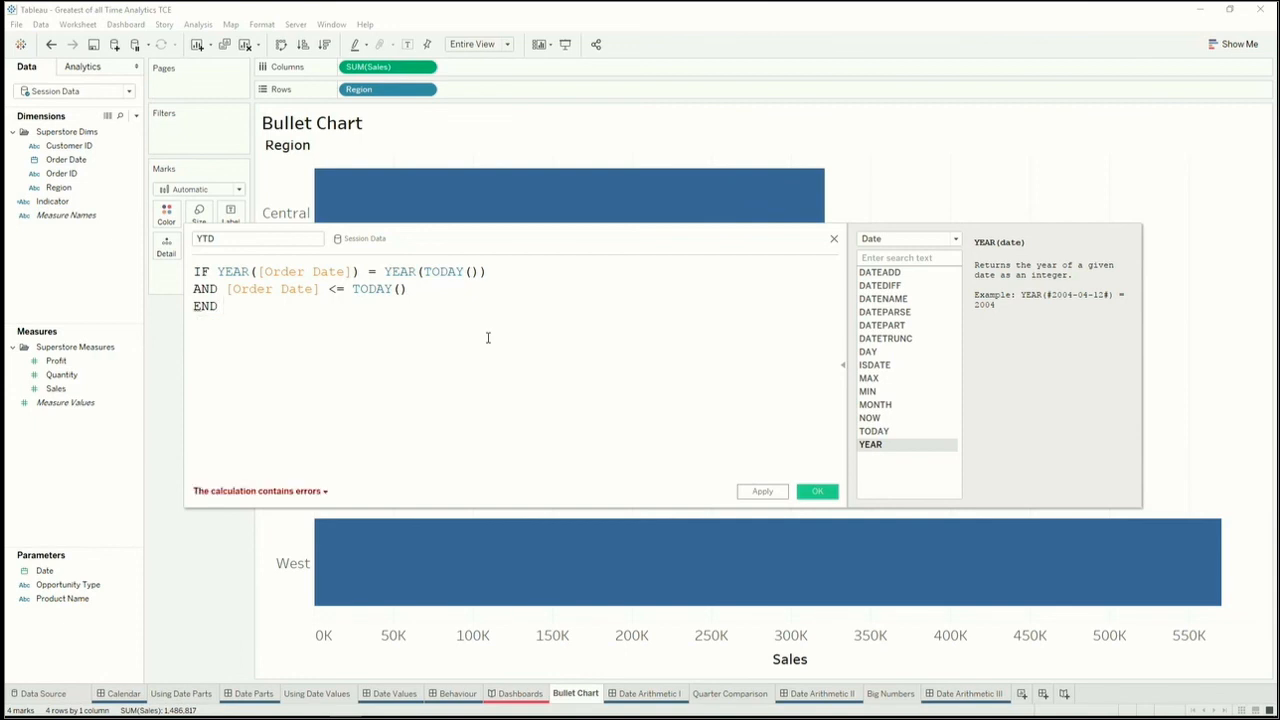
Step: Check the formula error, insert THEN [Sales] on its own line before END, and save the YTD field
click(267, 497)
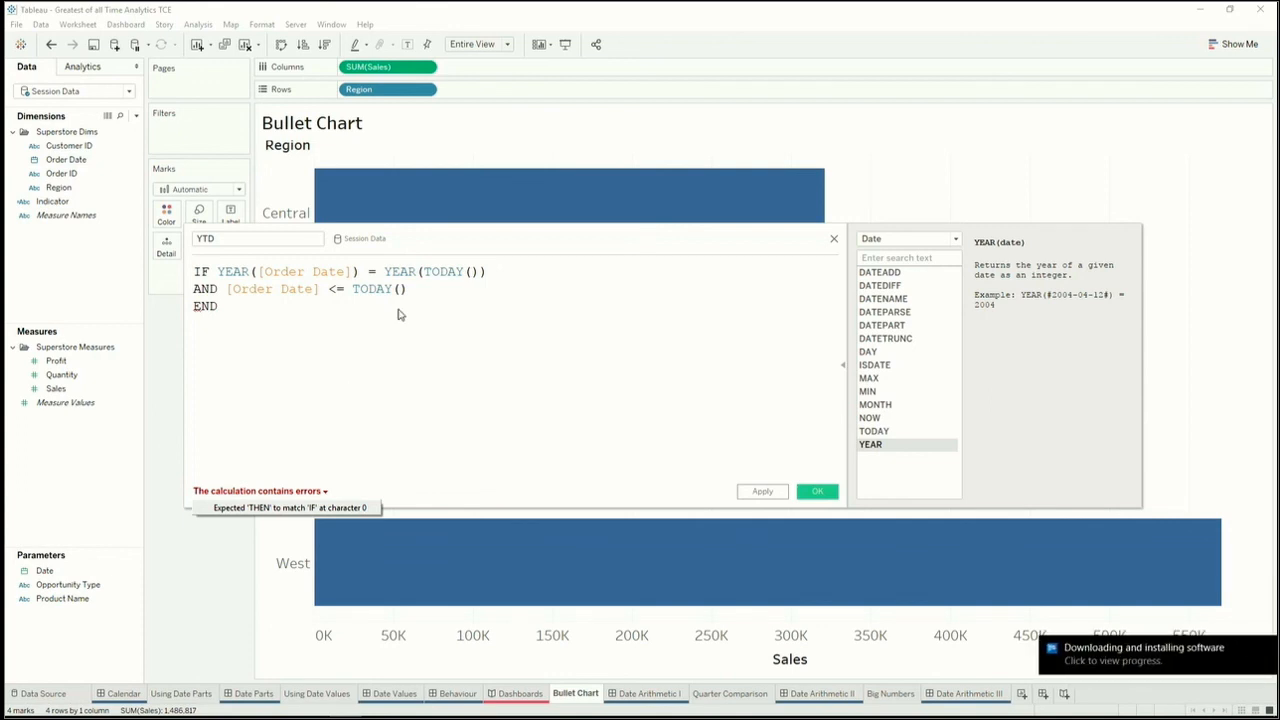
click(455, 289)
key(Return)
text(THEN Sales)
key(Return)
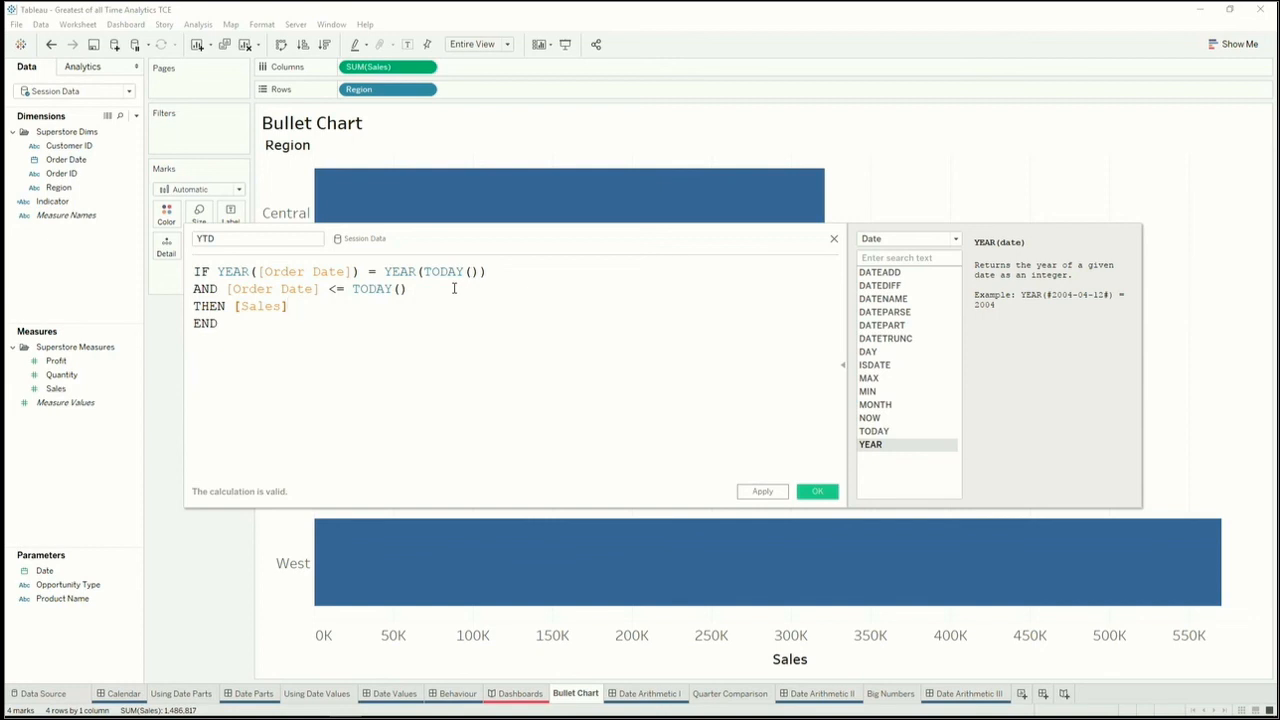
click(818, 492)
Step: Replace summed Sales on columns with the YTD measure
drag(66, 410, 393, 72)
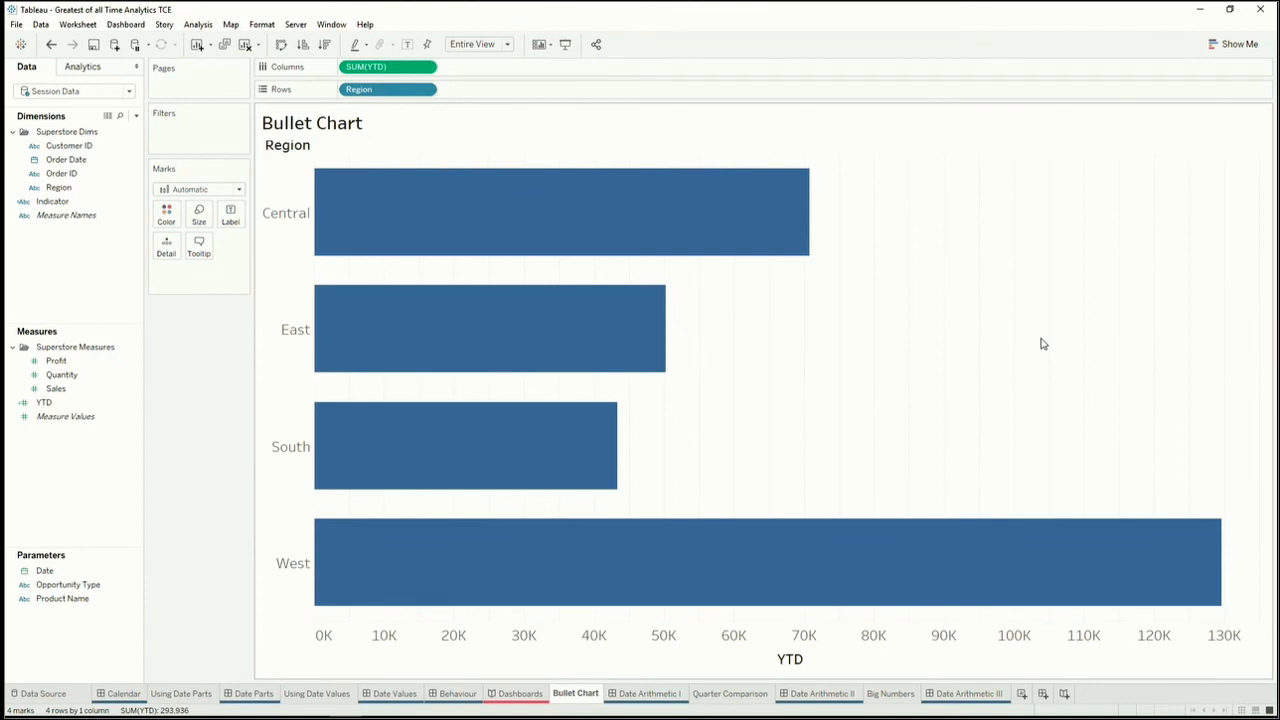
Step: Duplicate the YTD measure and rename the copy Previous YTD in its calculation editor
right_click(48, 402)
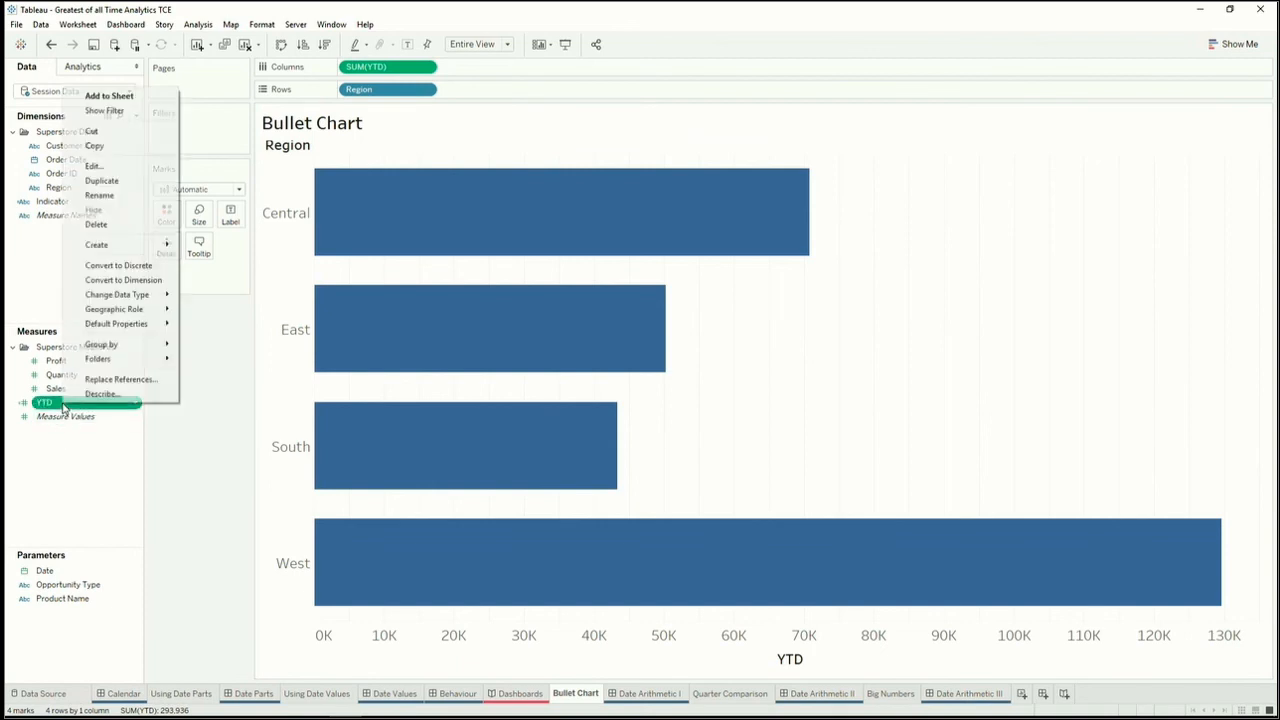
click(122, 180)
right_click(65, 416)
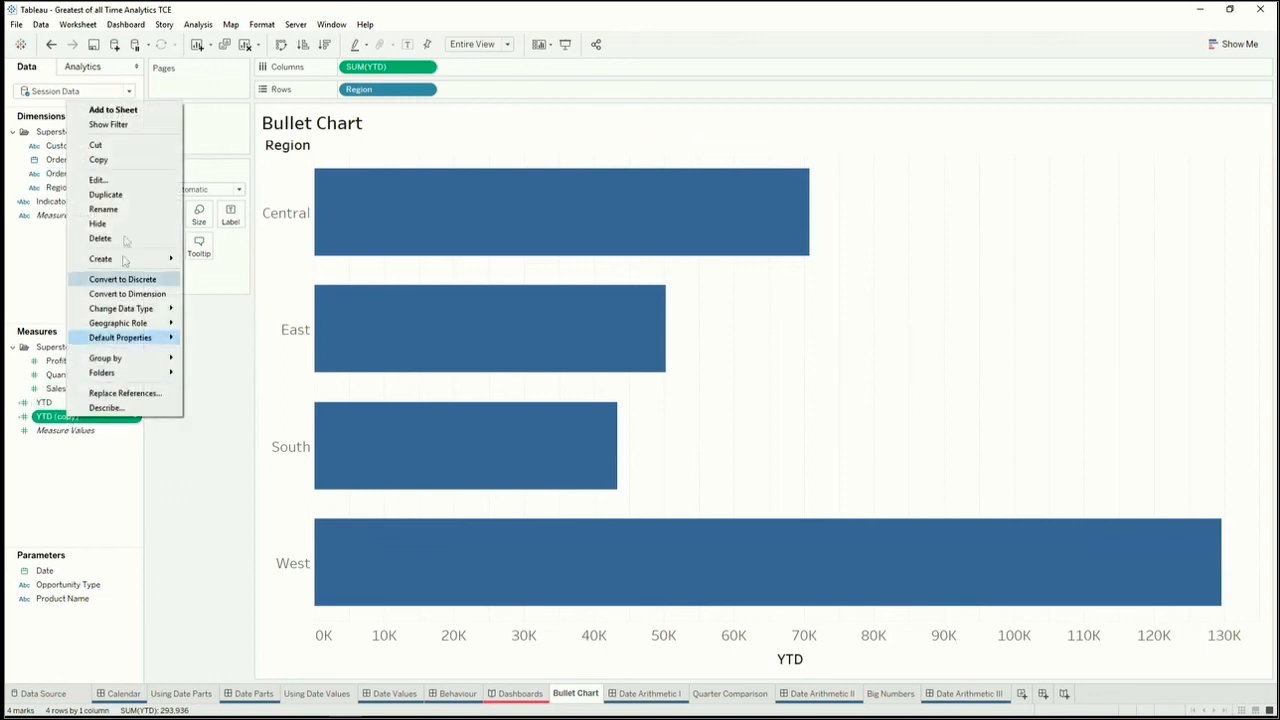
click(125, 187)
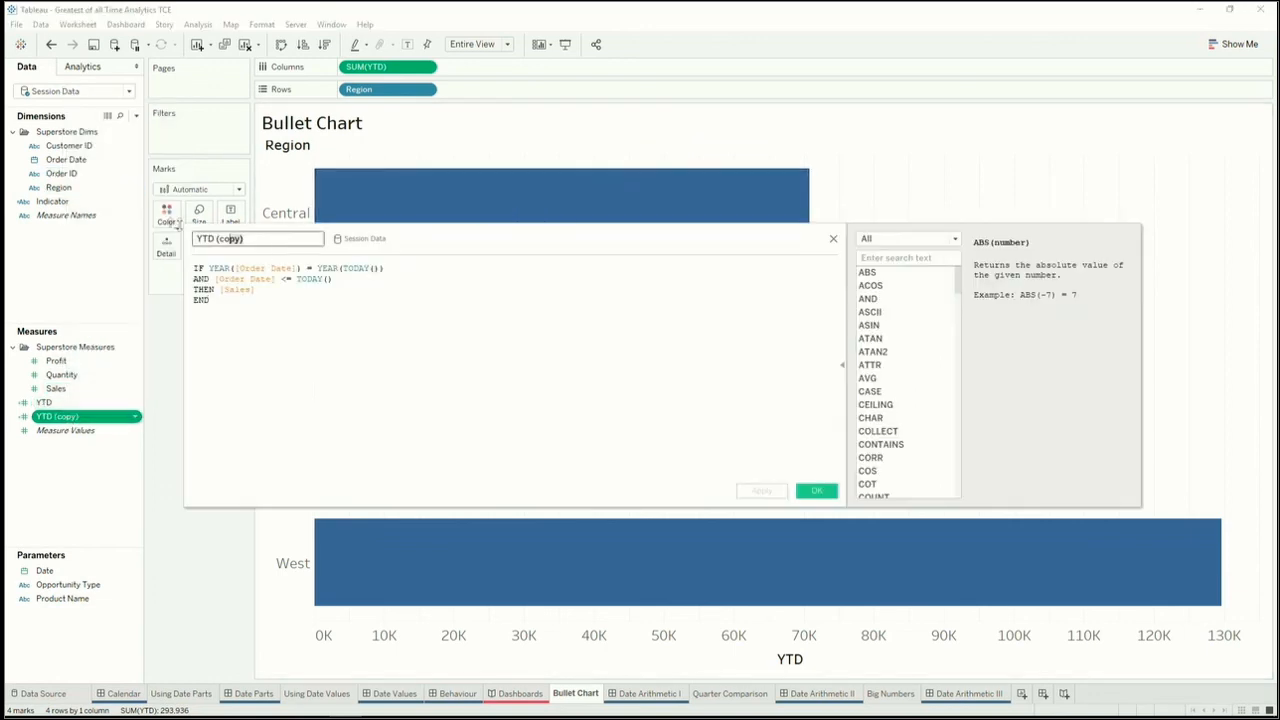
text(Previo)
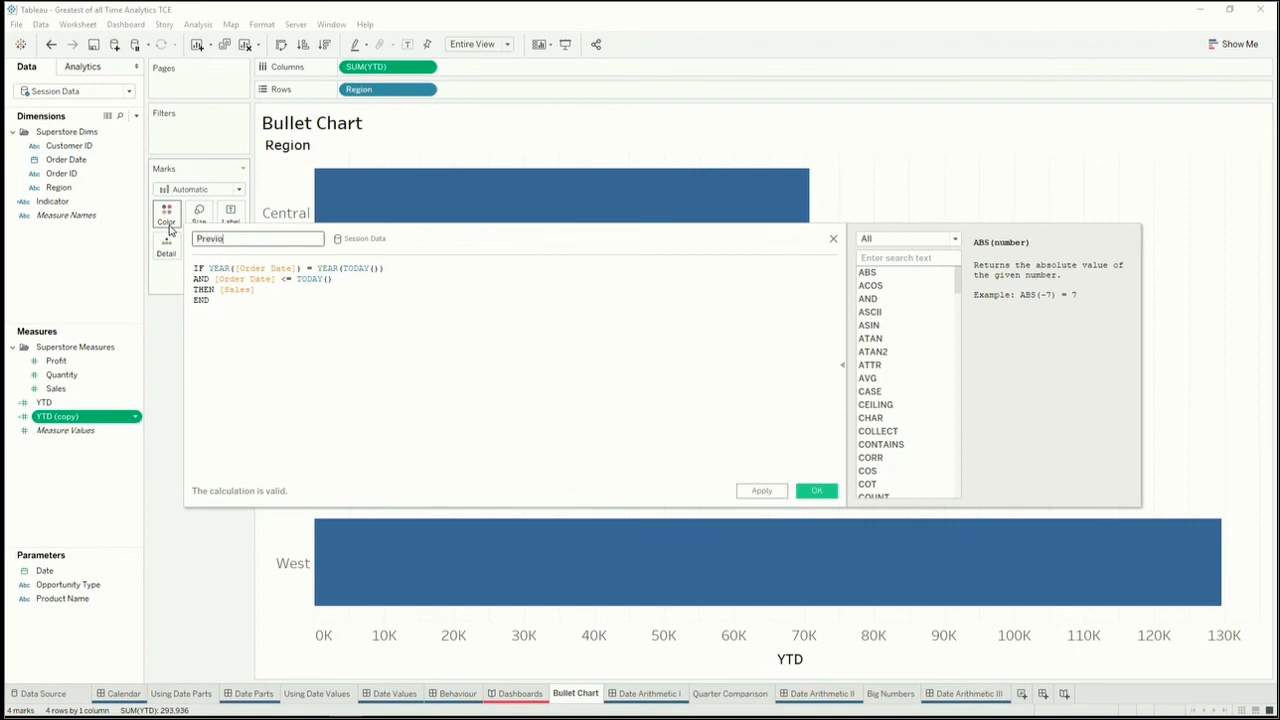
text(us YTD)
Step: Subtract 1 from YEAR(TODAY()) in the first condition of the Previous YTD formula
click(411, 268)
scroll(411, 320, up, 4)
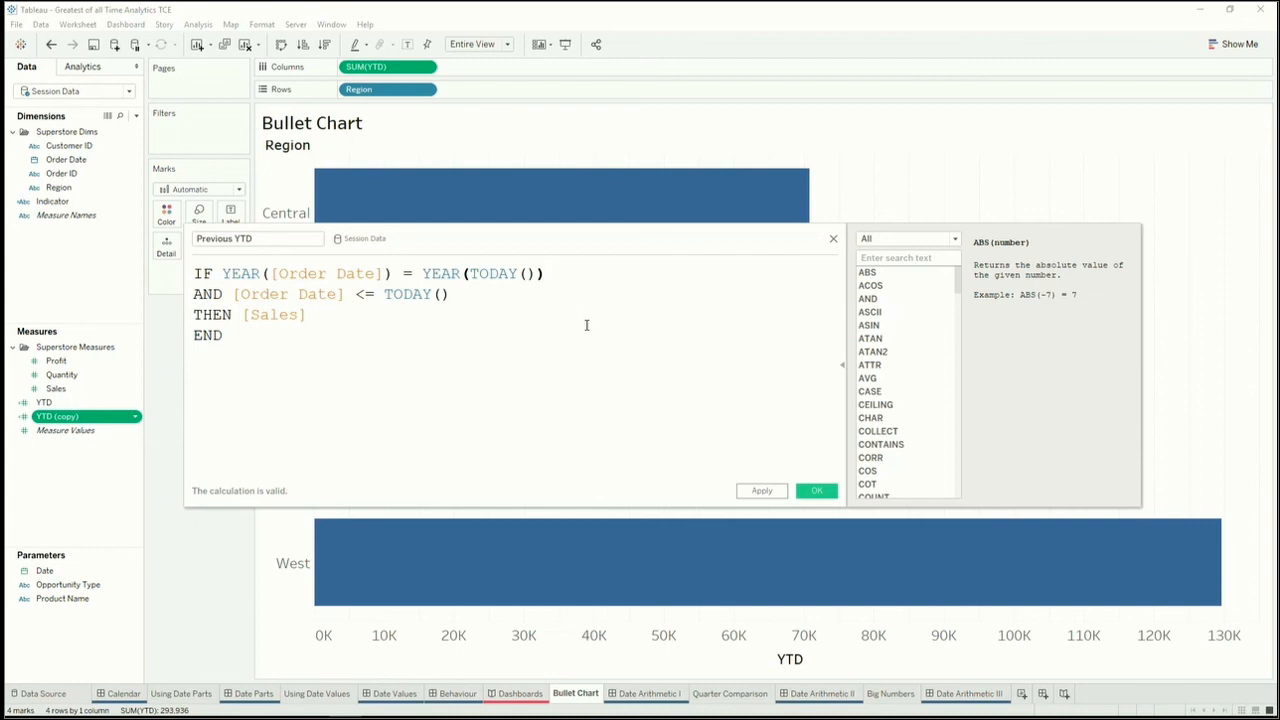
text(-1)
Step: Replace the condition after AND with DATEPART("dayofyear",[Order Date]) followed by the <= operator
drag(477, 293, 233, 297)
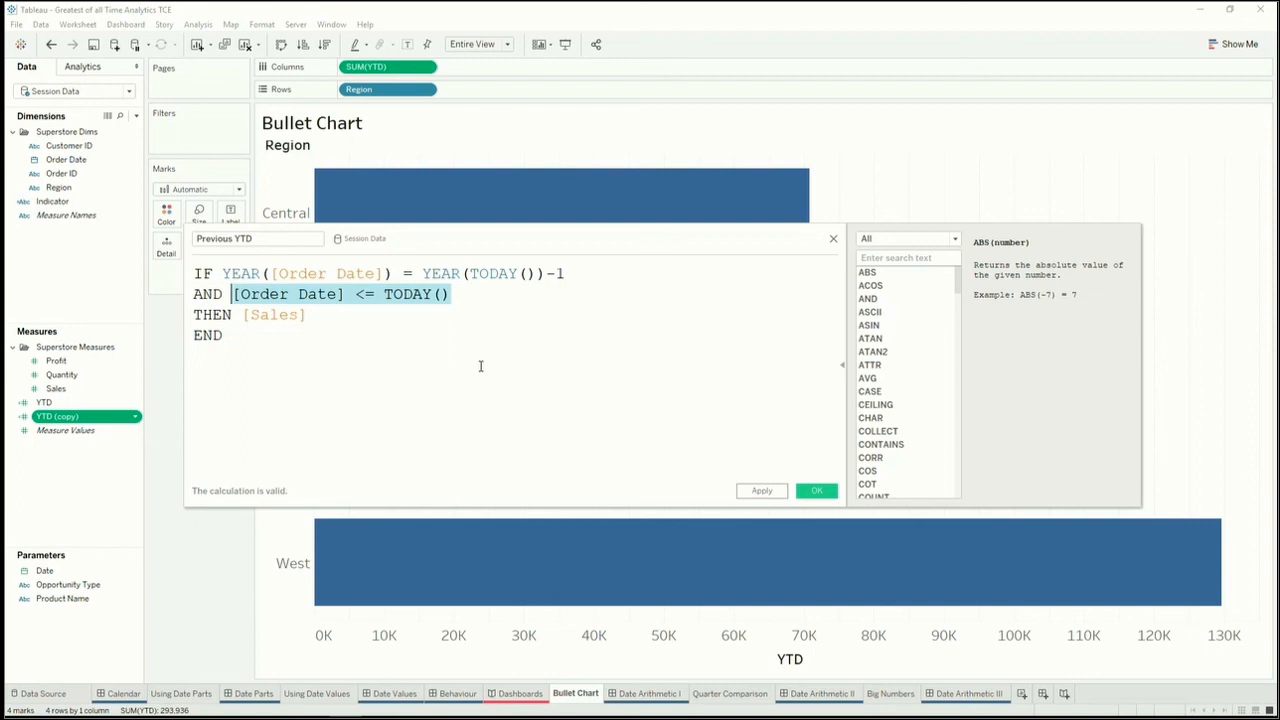
text(DATEPART()
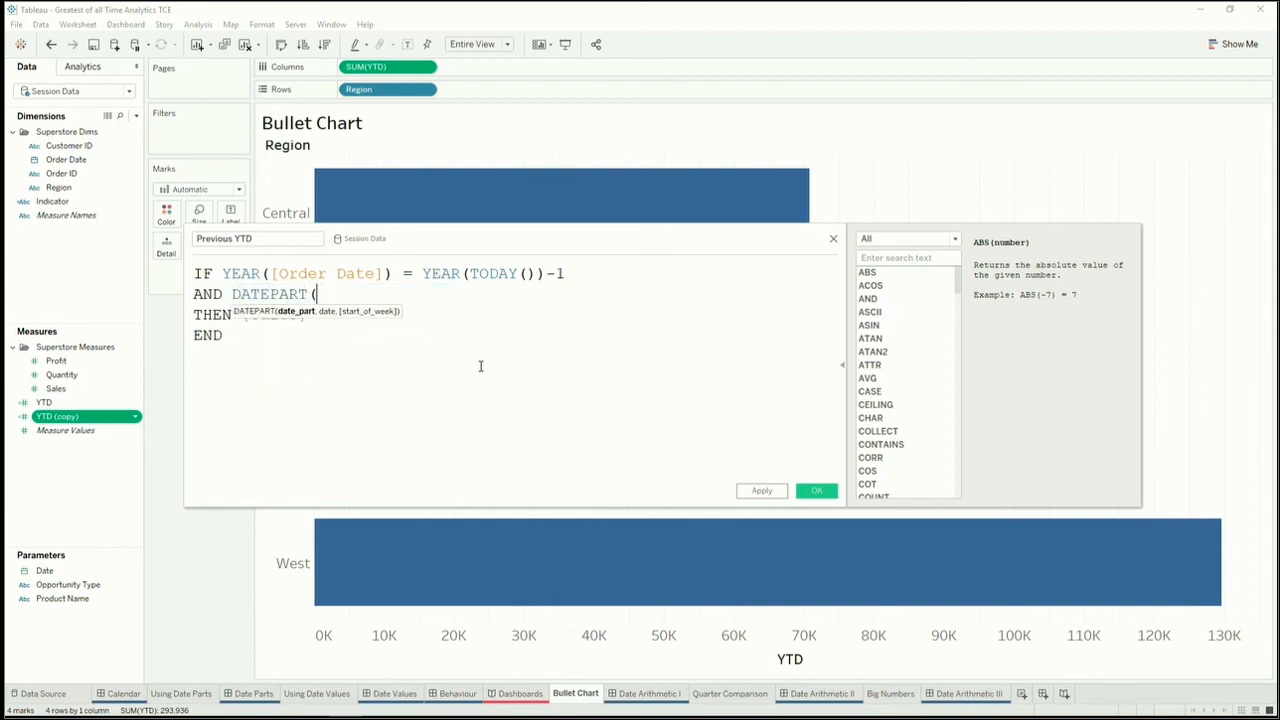
text("dayofyear",)
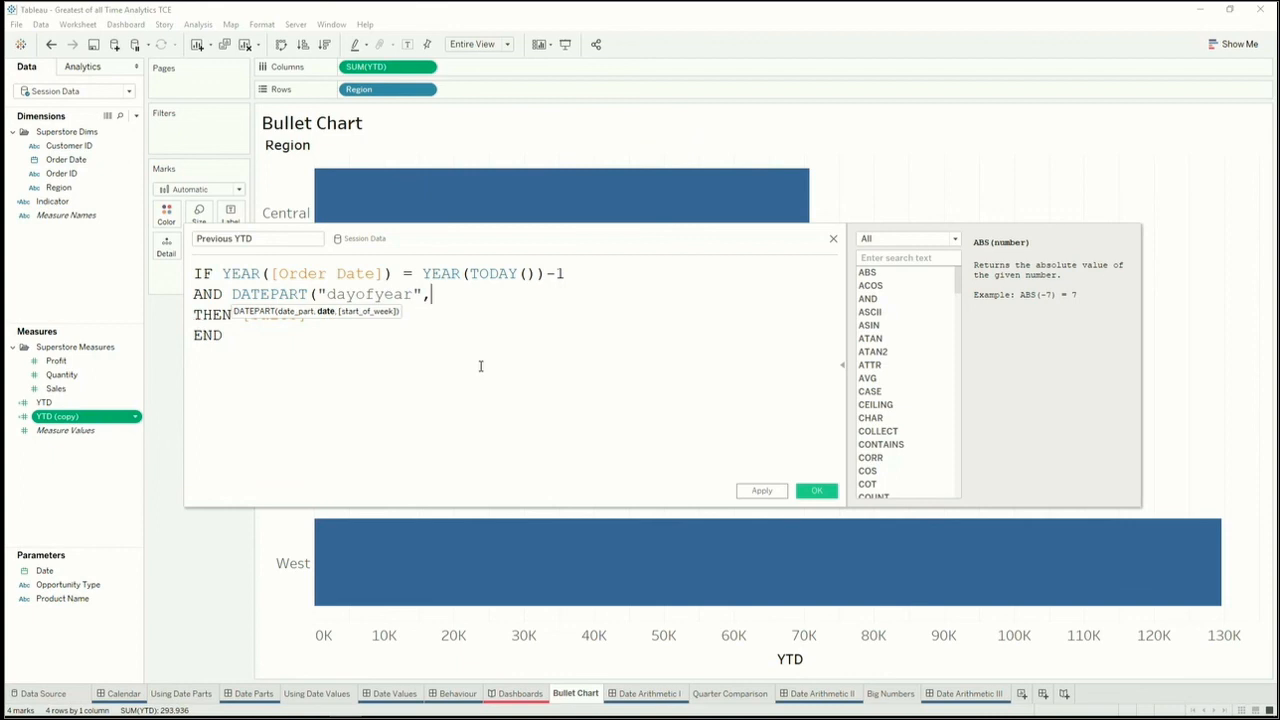
text([Order Date]) <=)
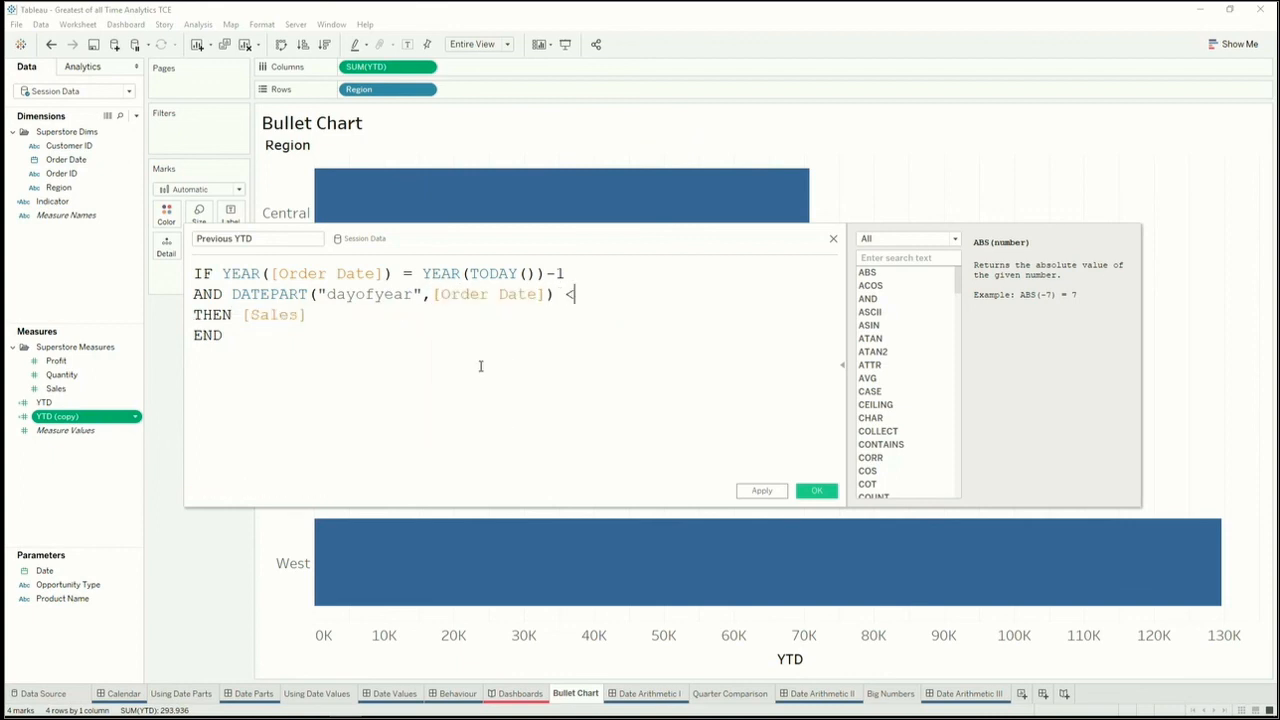
Step: Copy the day-of-year DATEPART expression after the <= operator and change its date argument to TODAY()
drag(554, 294, 236, 298)
key(ctrl+c)
click(580, 294)
key(ctrl+v)
drag(822, 294, 709, 295)
text(TODAY())
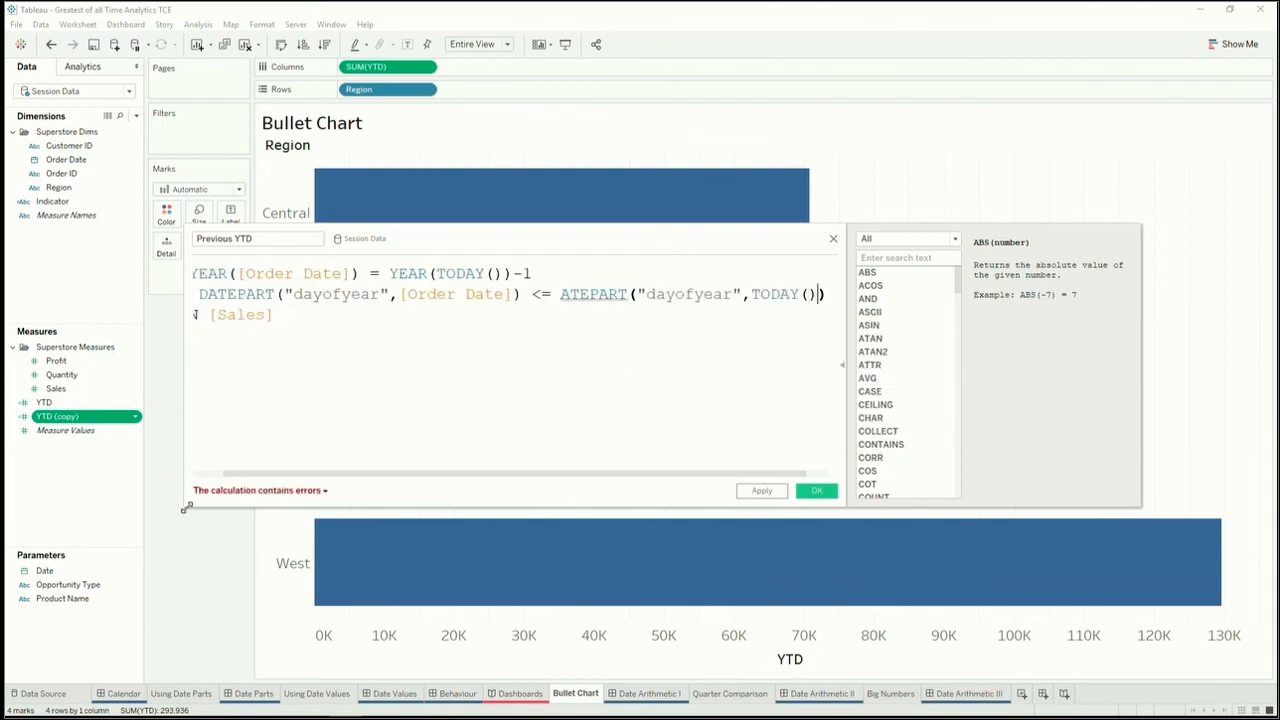
Step: Enlarge the formula editor, restore the missing D of the second DATEPART and save the Previous YTD field
drag(186, 507, 162, 531)
click(520, 292)
text(D)
scroll(508, 349, down, 1)
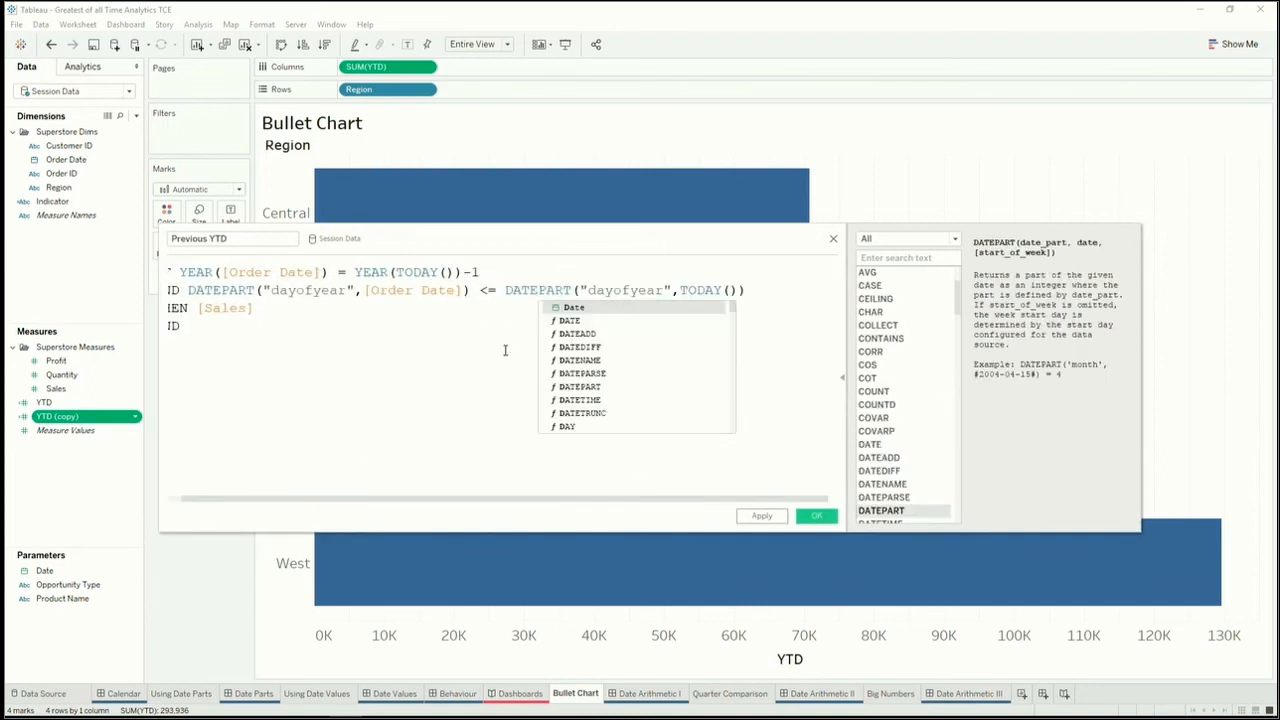
drag(305, 499, 285, 498)
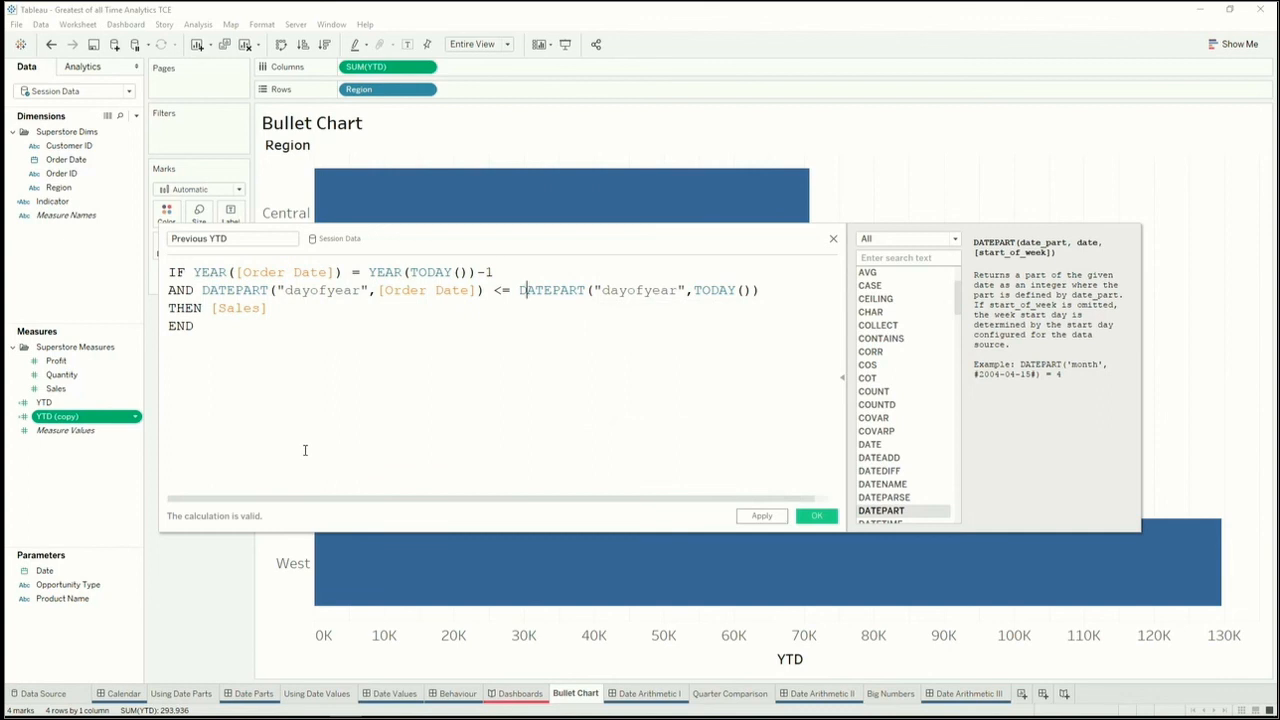
click(255, 327)
click(815, 517)
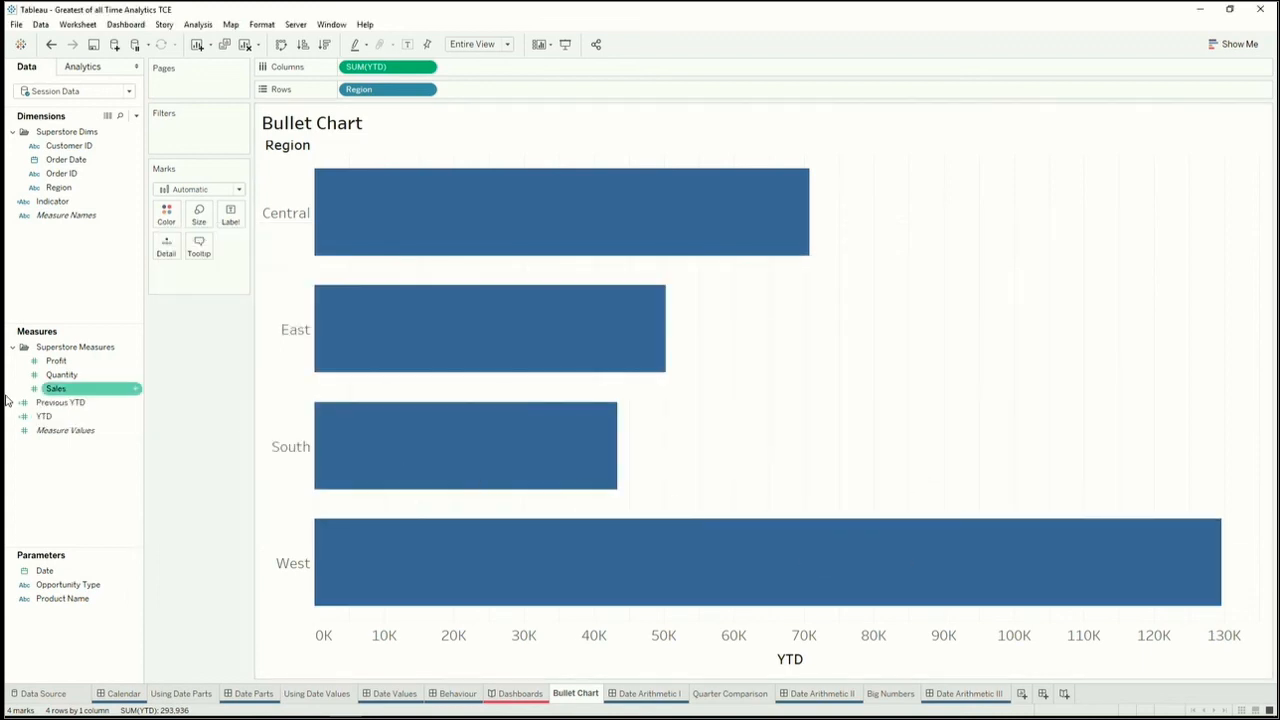
Step: Put Previous YTD on the marks' detail and add a per-cell reference line with SUM(Previous YTD) as its value
drag(73, 408, 172, 290)
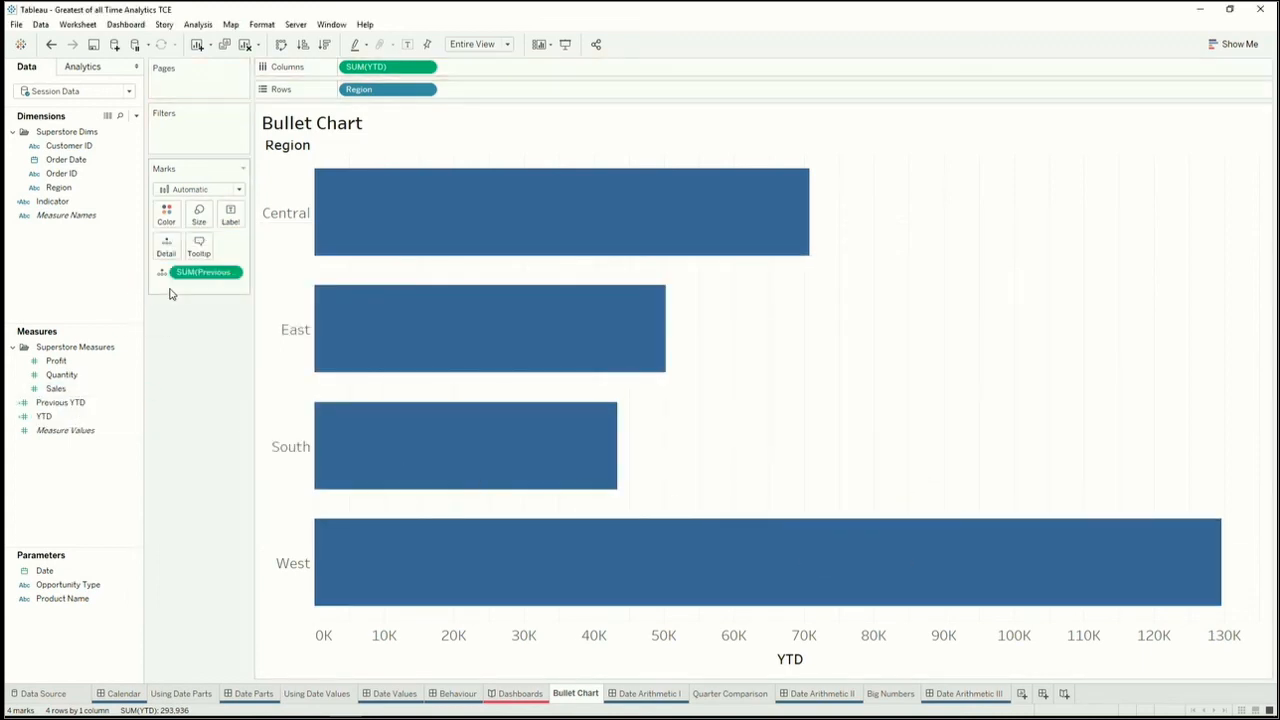
click(97, 70)
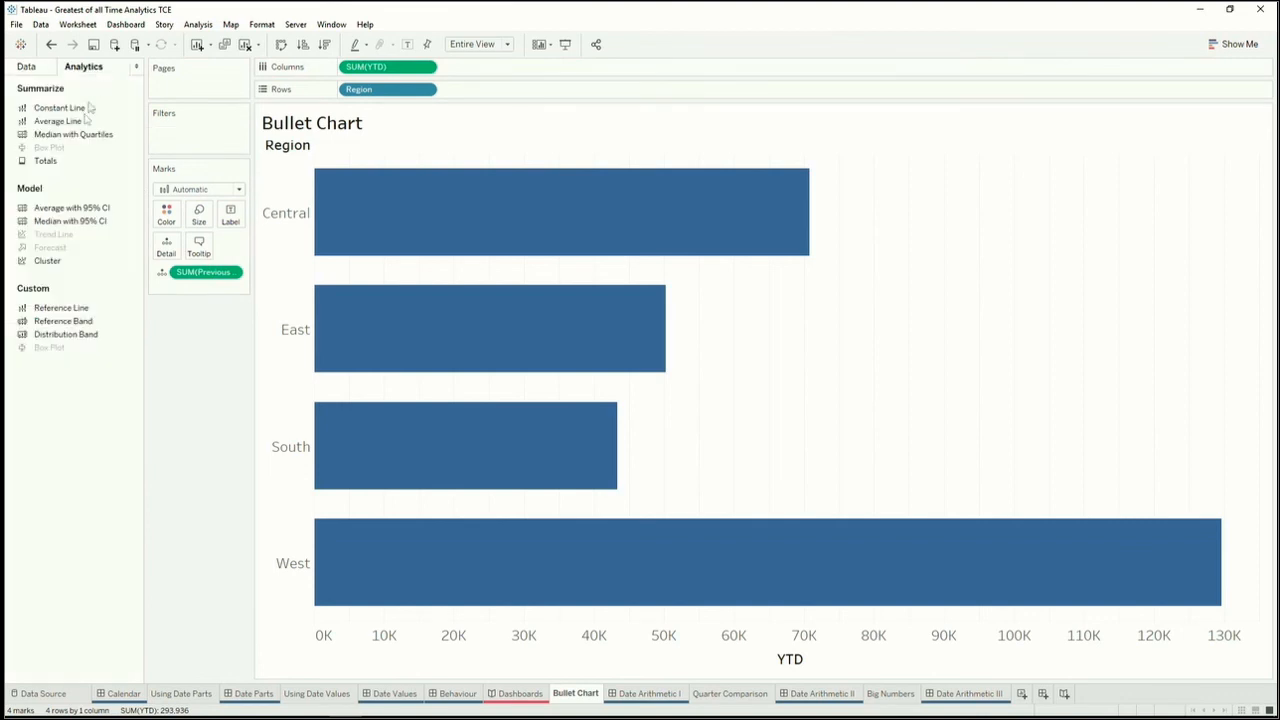
drag(58, 308, 466, 162)
click(610, 322)
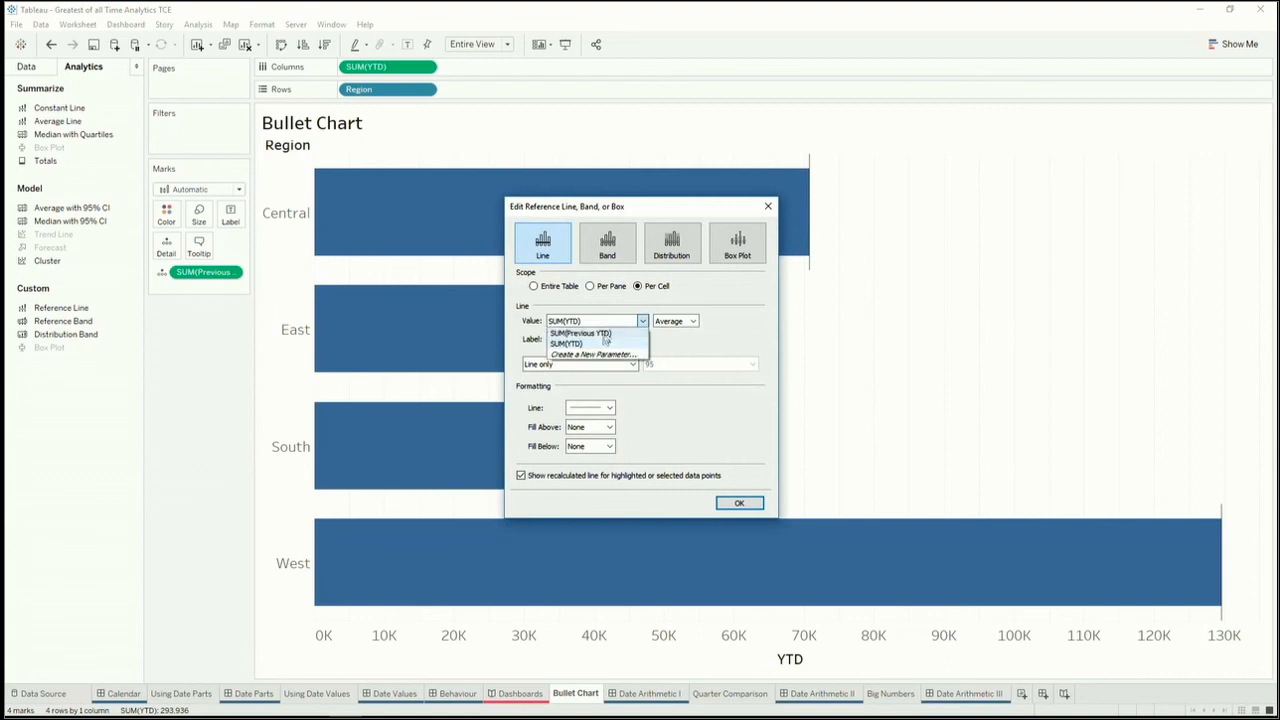
click(610, 332)
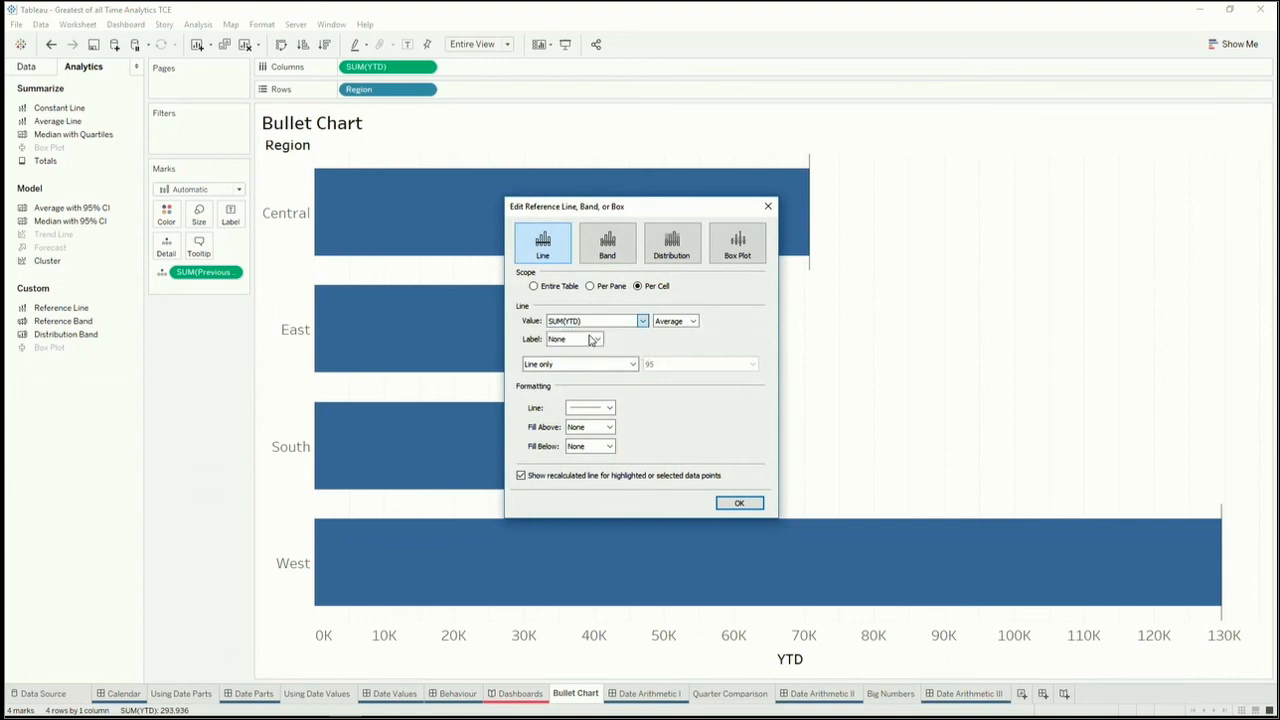
Step: Format the reference line as a thick light blue line and apply it
click(606, 408)
click(648, 532)
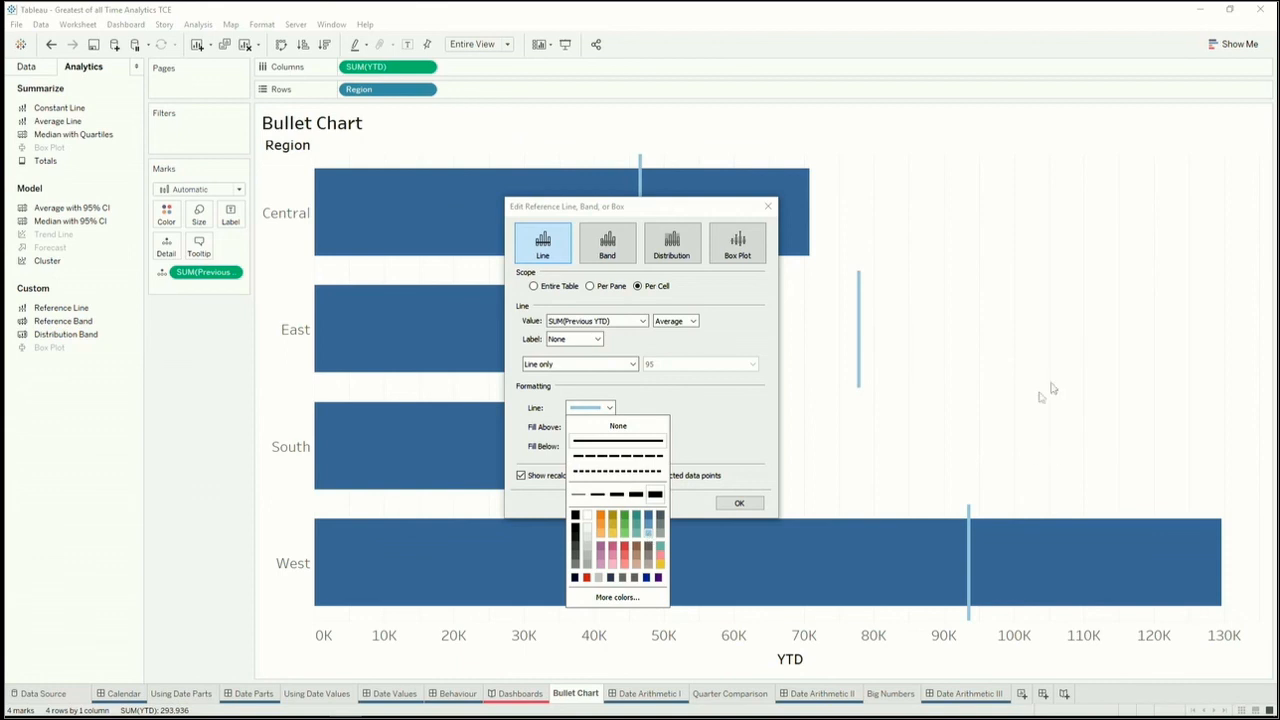
click(741, 503)
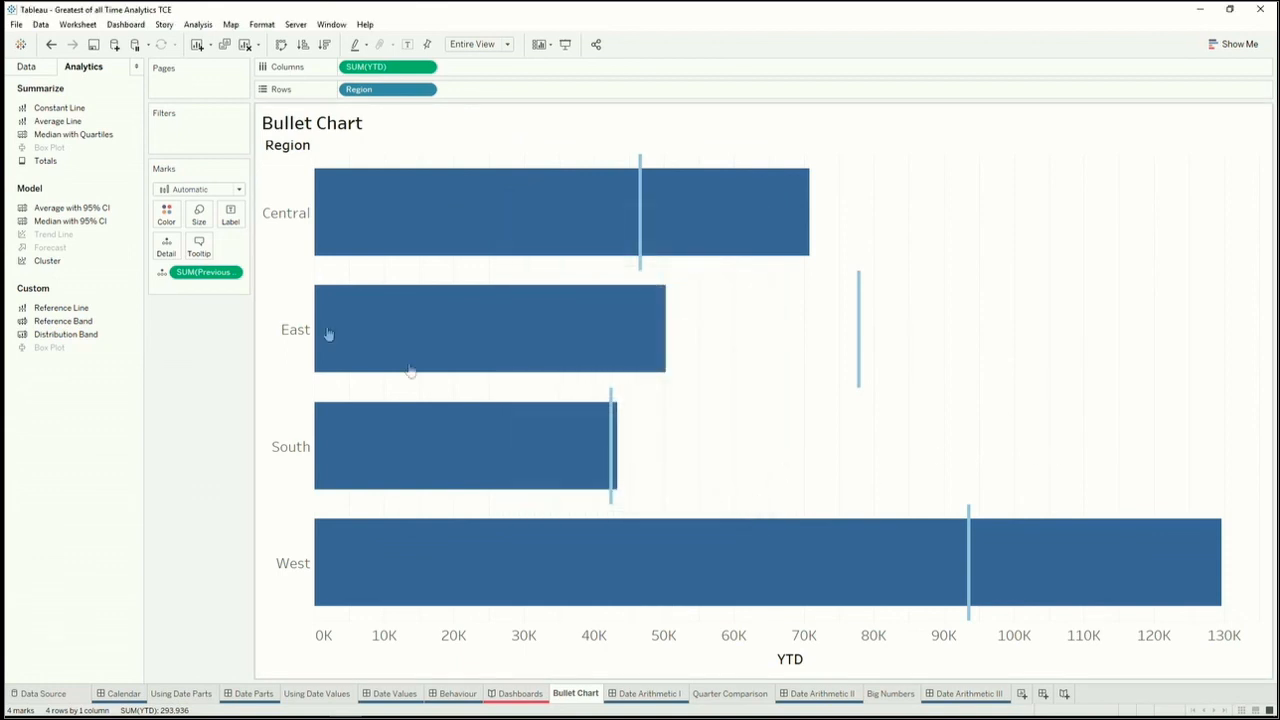
Step: Create a calculated field named Difference with the formula (SUM([YTD]) - SUM([Previous YTD]))/SUM([Previous YTD])
click(48, 68)
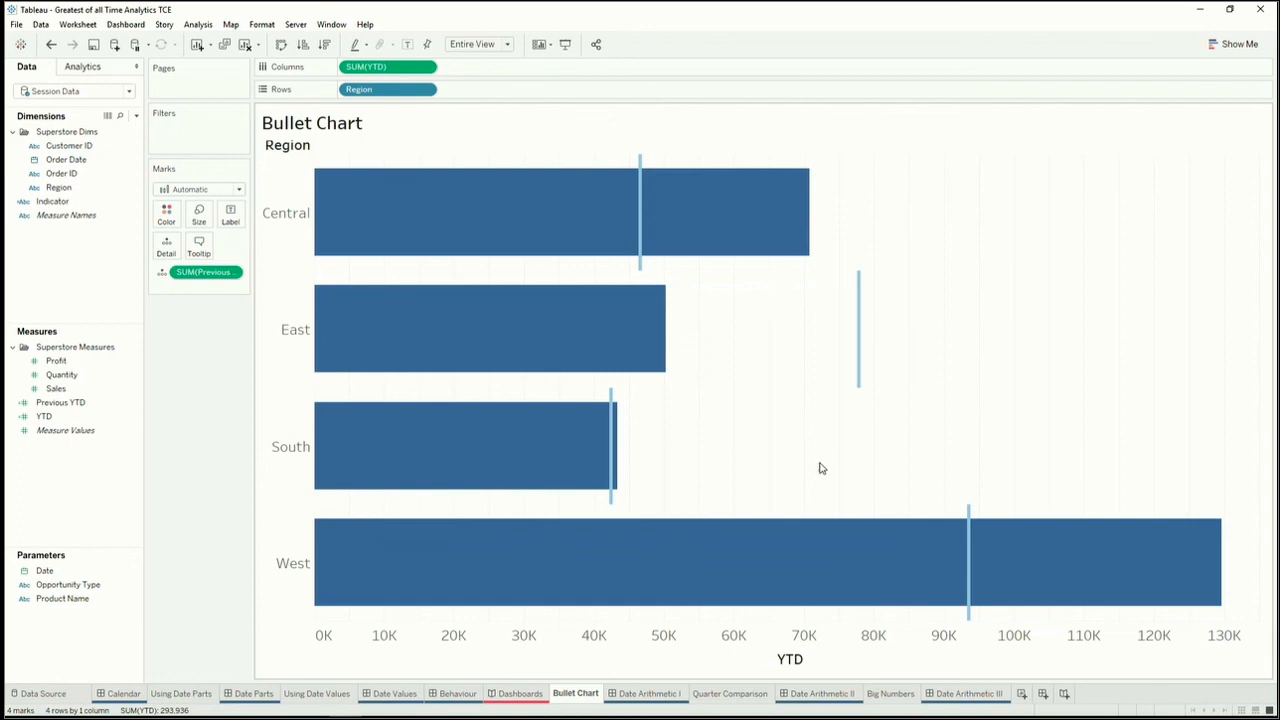
right_click(55, 464)
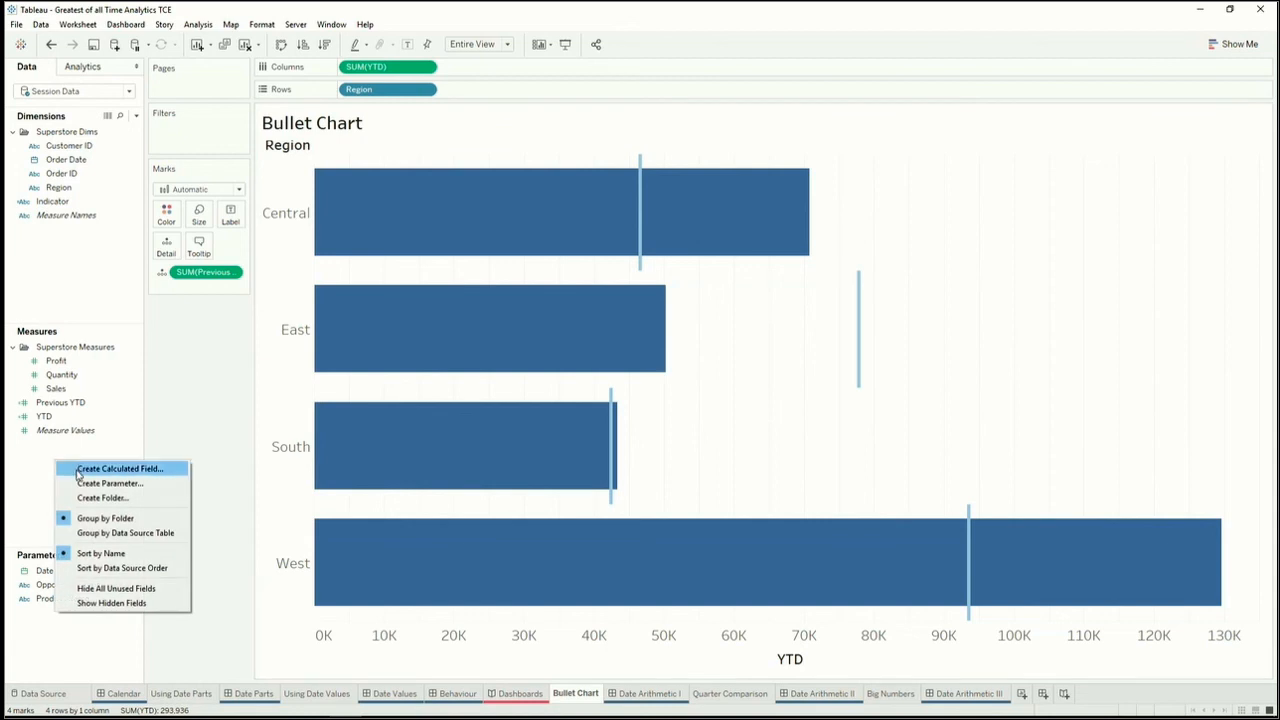
click(79, 474)
text(Dif)
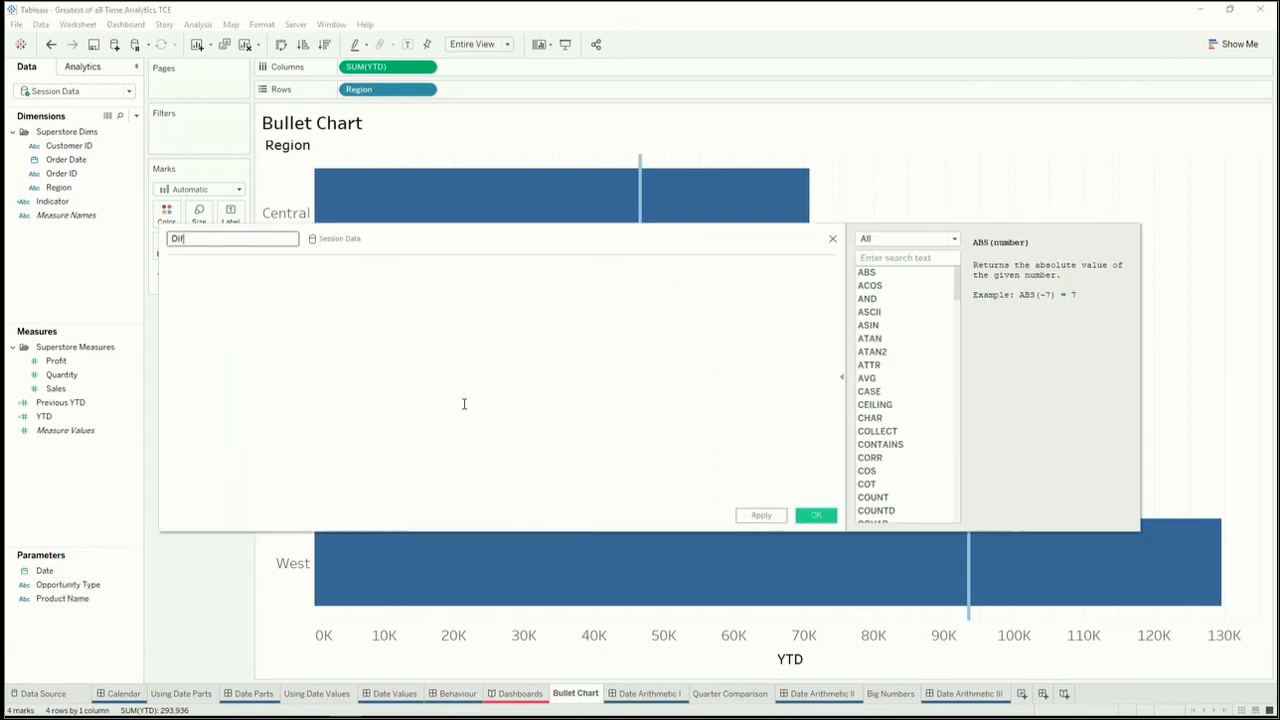
text(ference)
click(463, 403)
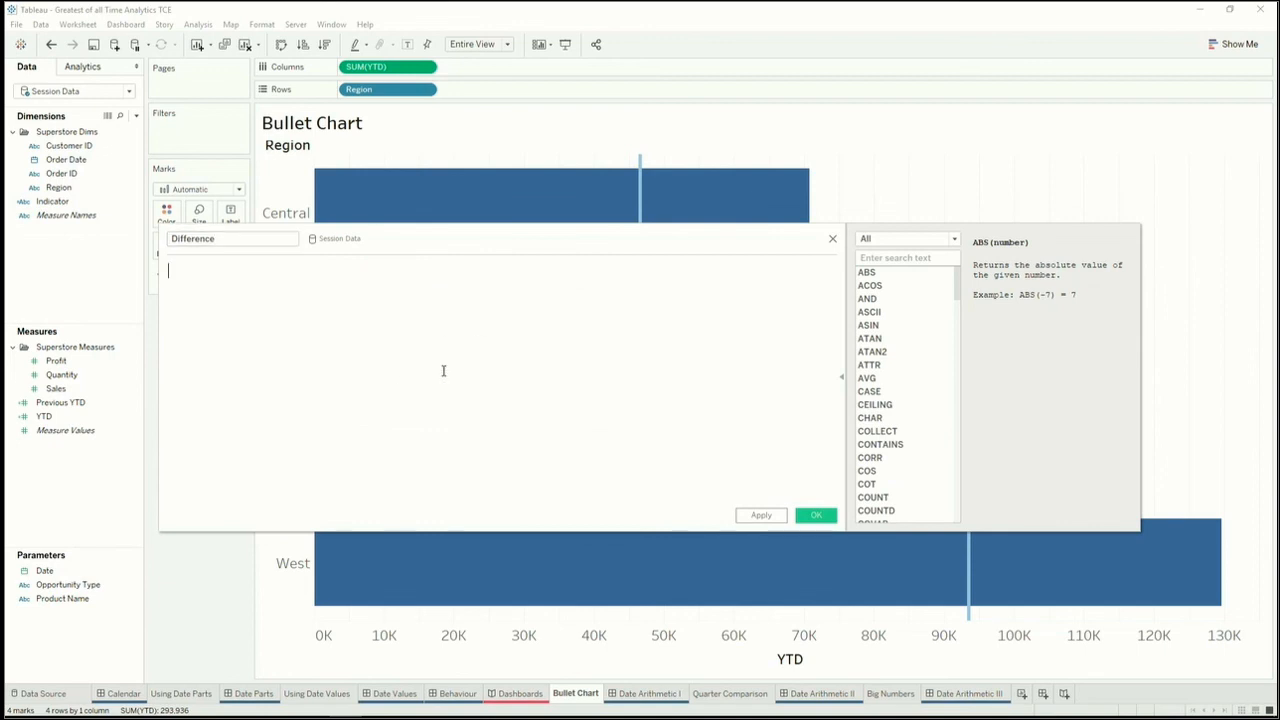
text(//dif)
text(()
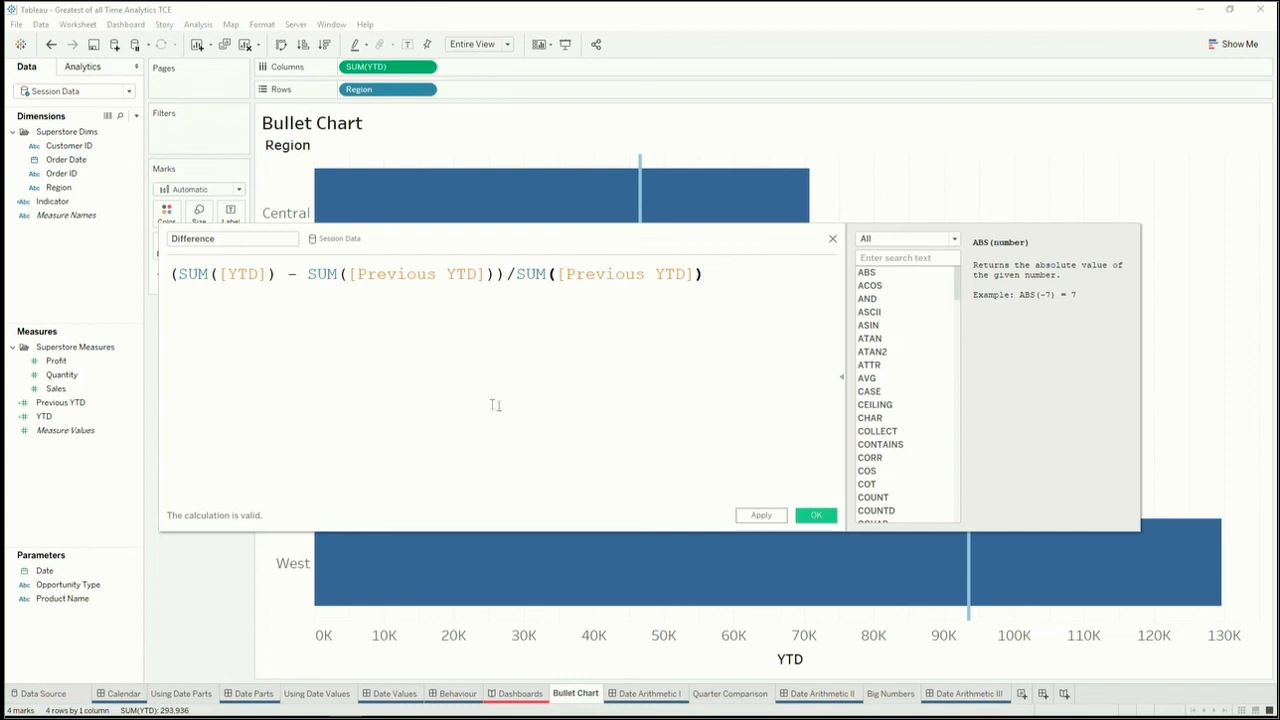
click(816, 515)
Step: Add Difference as a discrete field before Region on the rows
drag(89, 403, 345, 94)
right_click(217, 289)
click(258, 397)
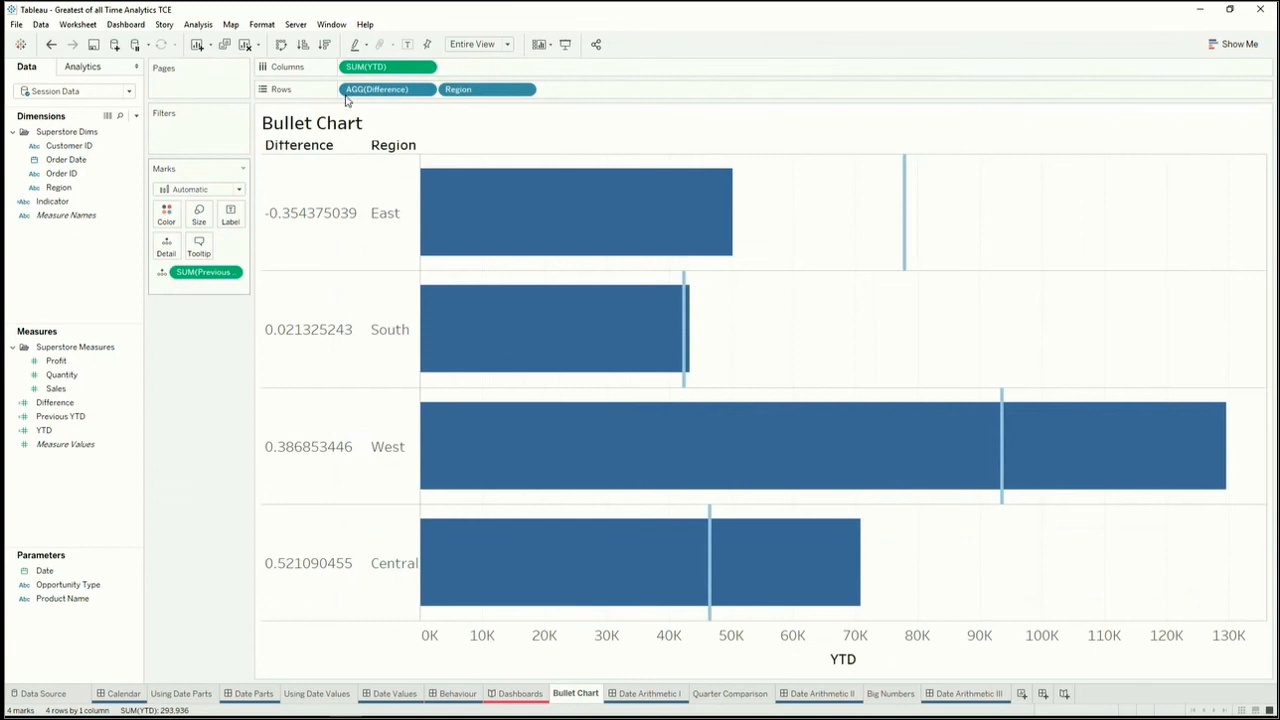
Step: Format the Difference headers as percentages without decimals and move Difference after Region on the rows
right_click(330, 231)
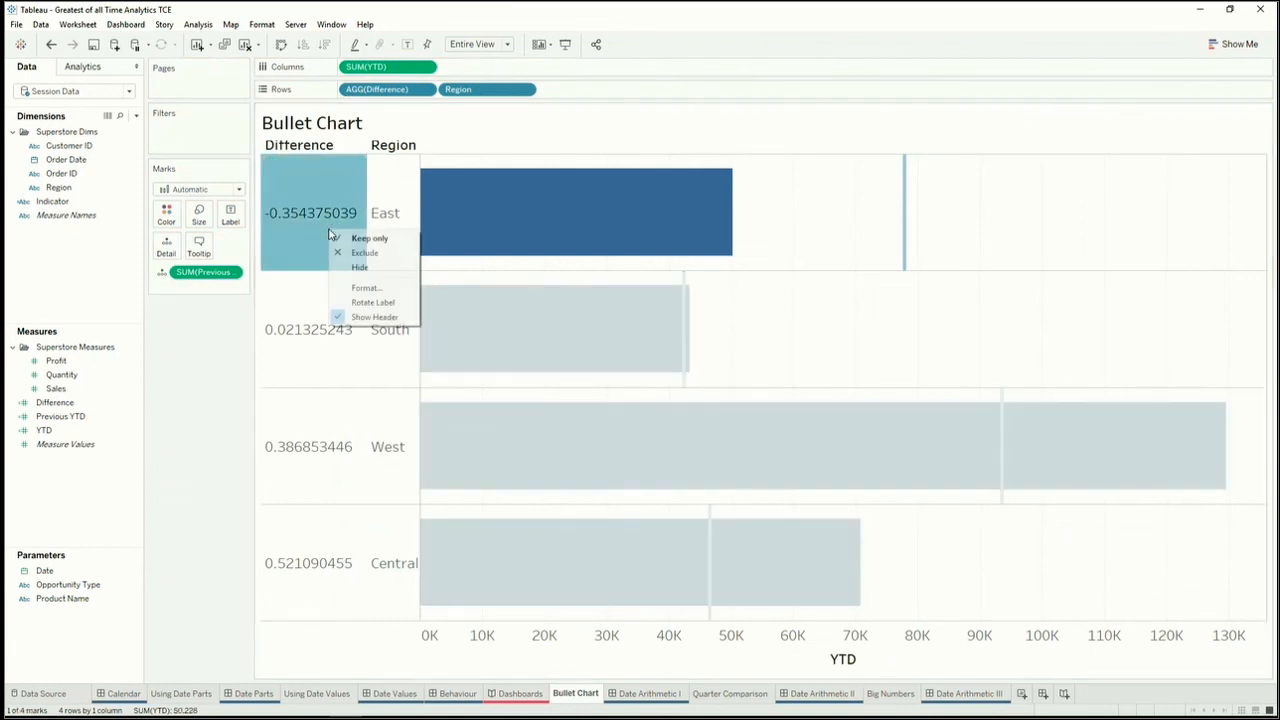
click(385, 290)
click(100, 188)
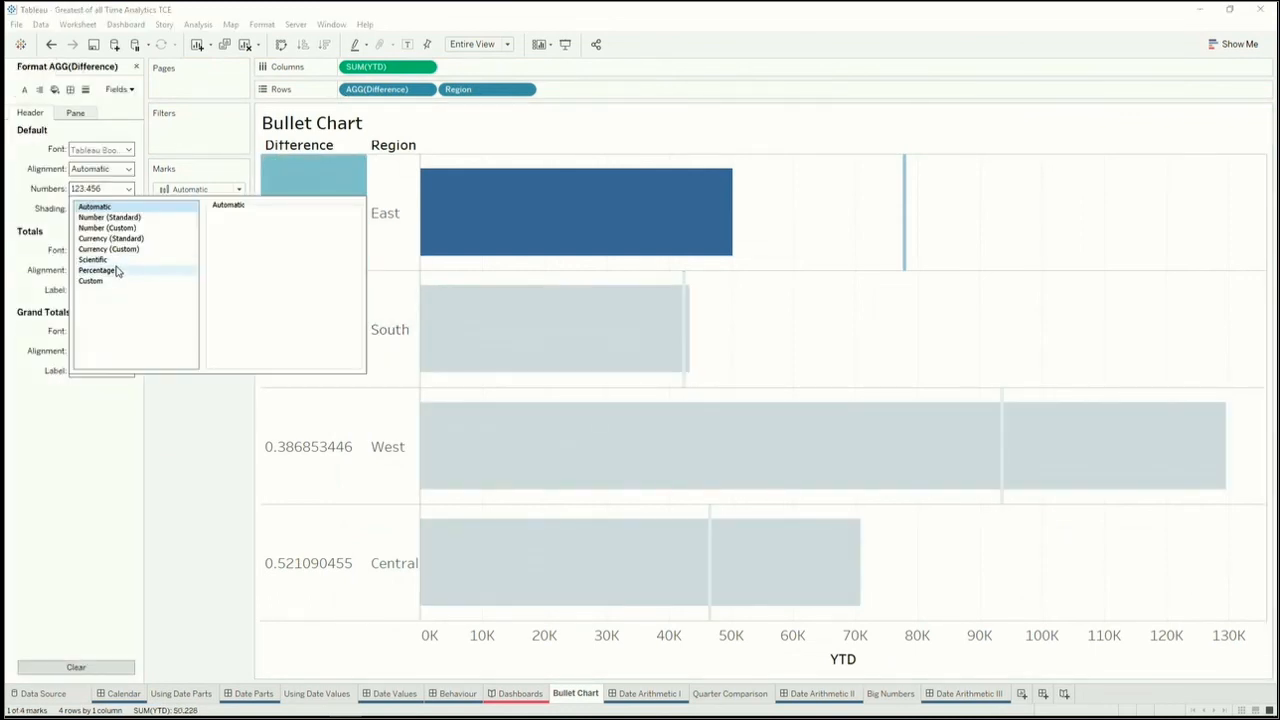
click(117, 271)
click(248, 236)
click(248, 236)
drag(378, 89, 560, 98)
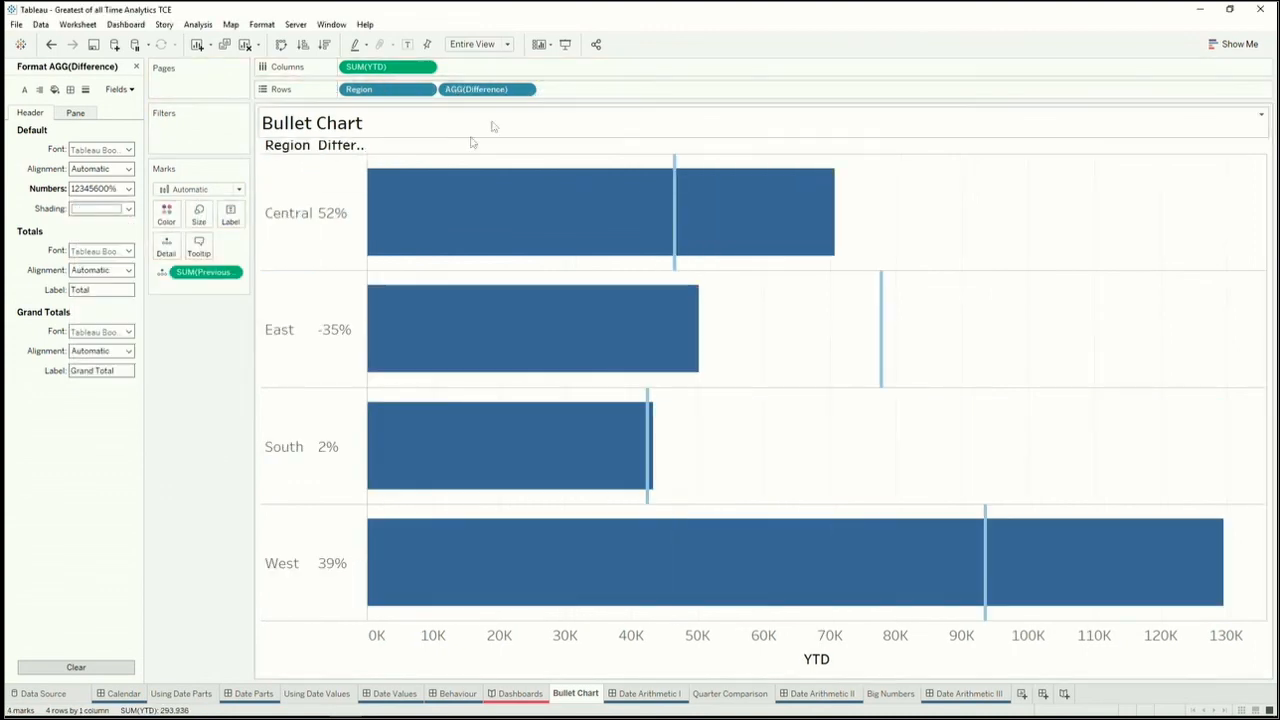
click(136, 66)
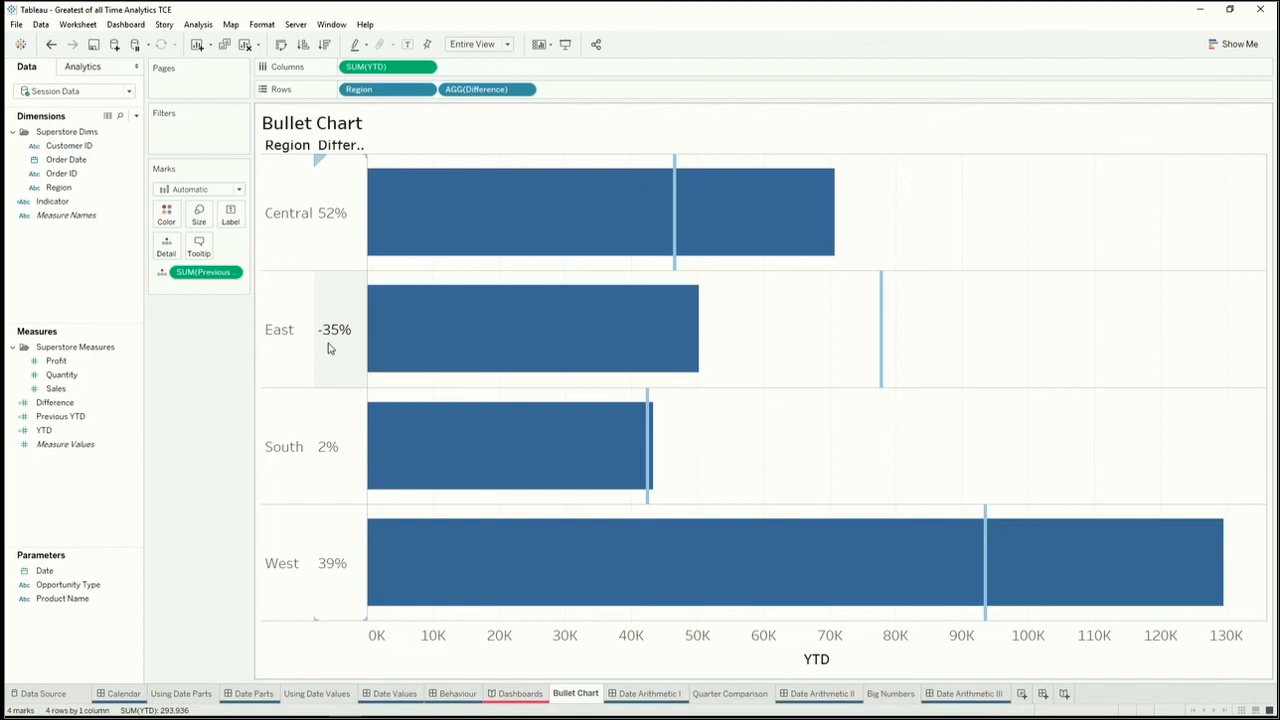
Step: Open the Indicator field's formula and insert IF SUM([YTD]) < before the down-arrow text
right_click(92, 471)
click(40, 265)
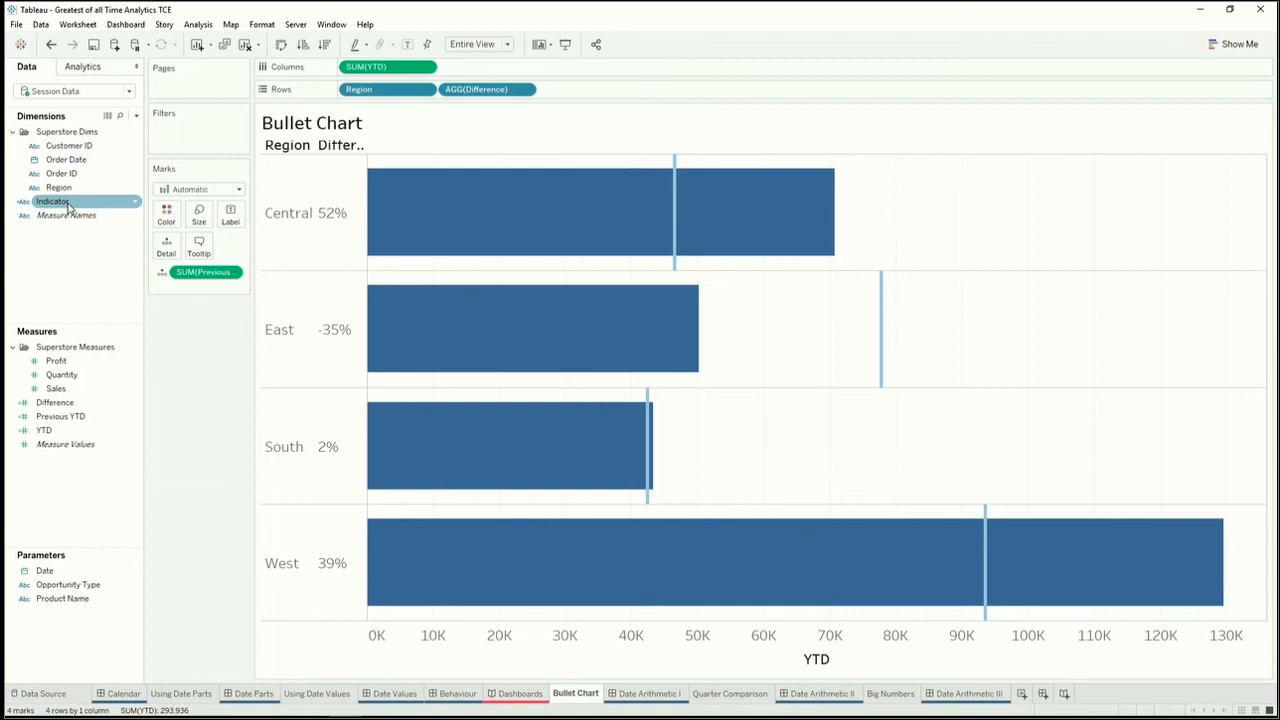
right_click(68, 203)
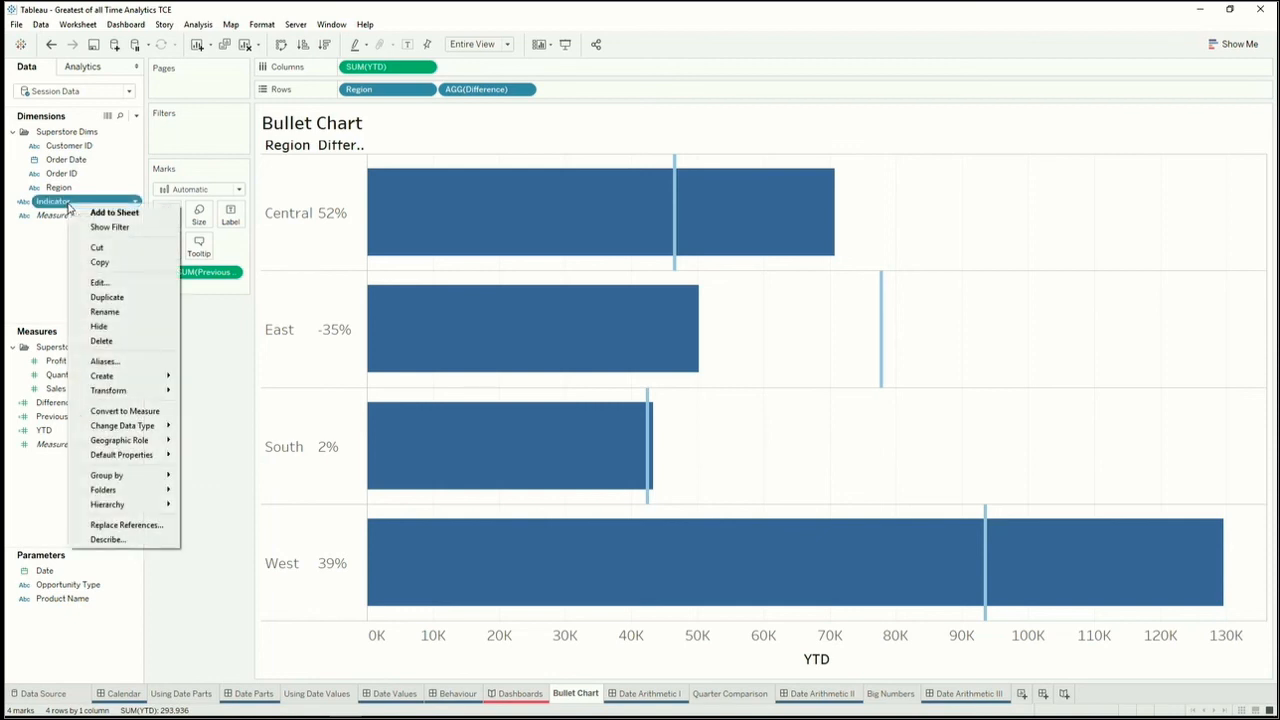
click(98, 283)
scroll(225, 296, up, 3)
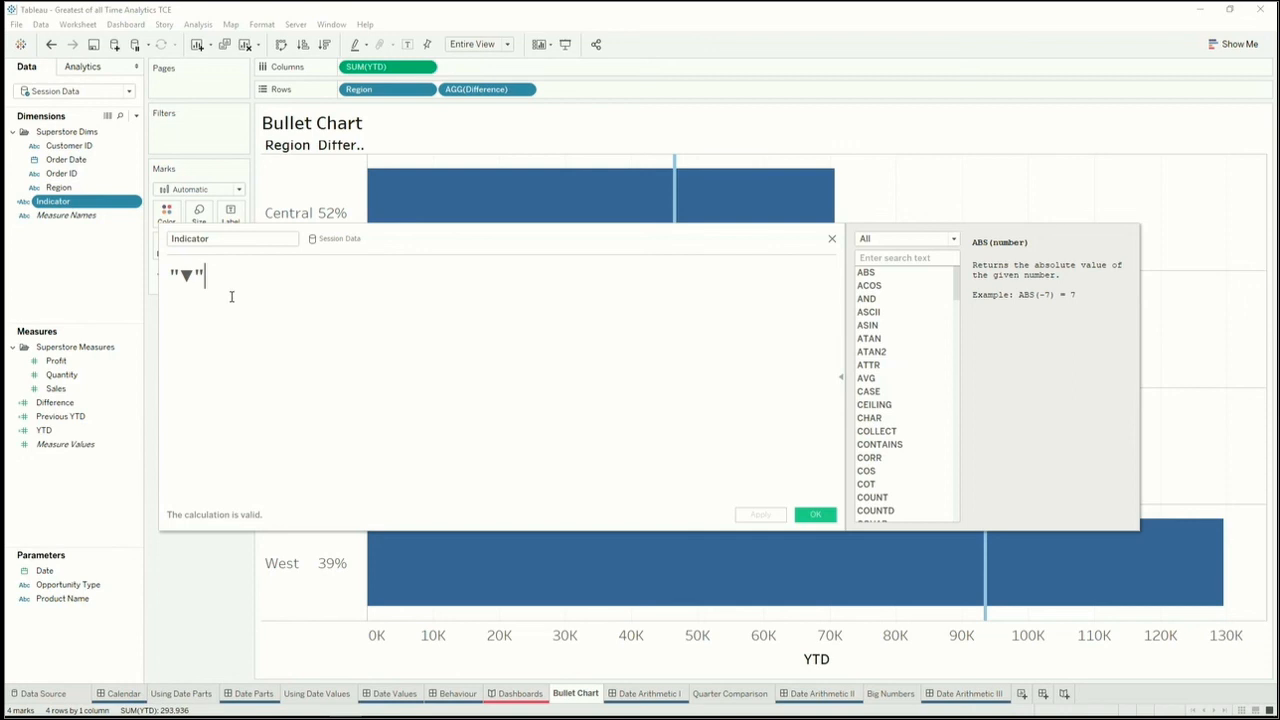
click(172, 275)
text(IF)
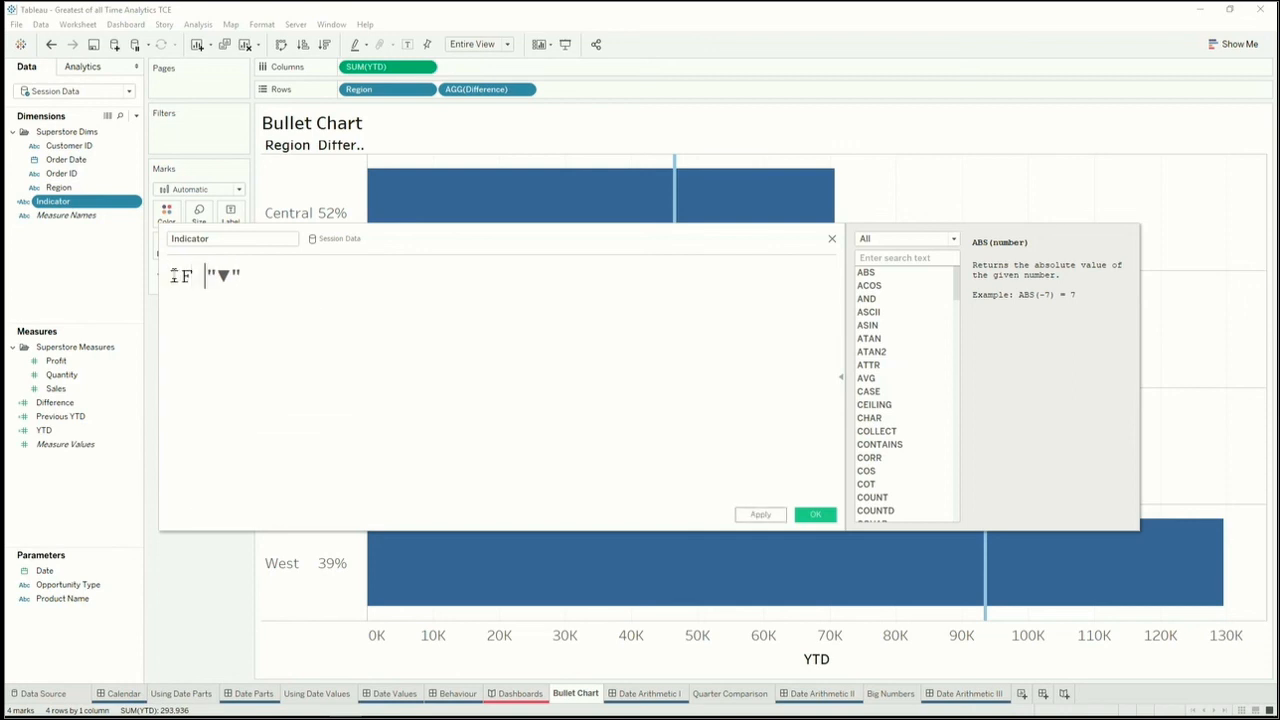
drag(388, 66, 218, 308)
text(<=)
drag(450, 262, 342, 289)
key(BackSpace)
key(BackSpace)
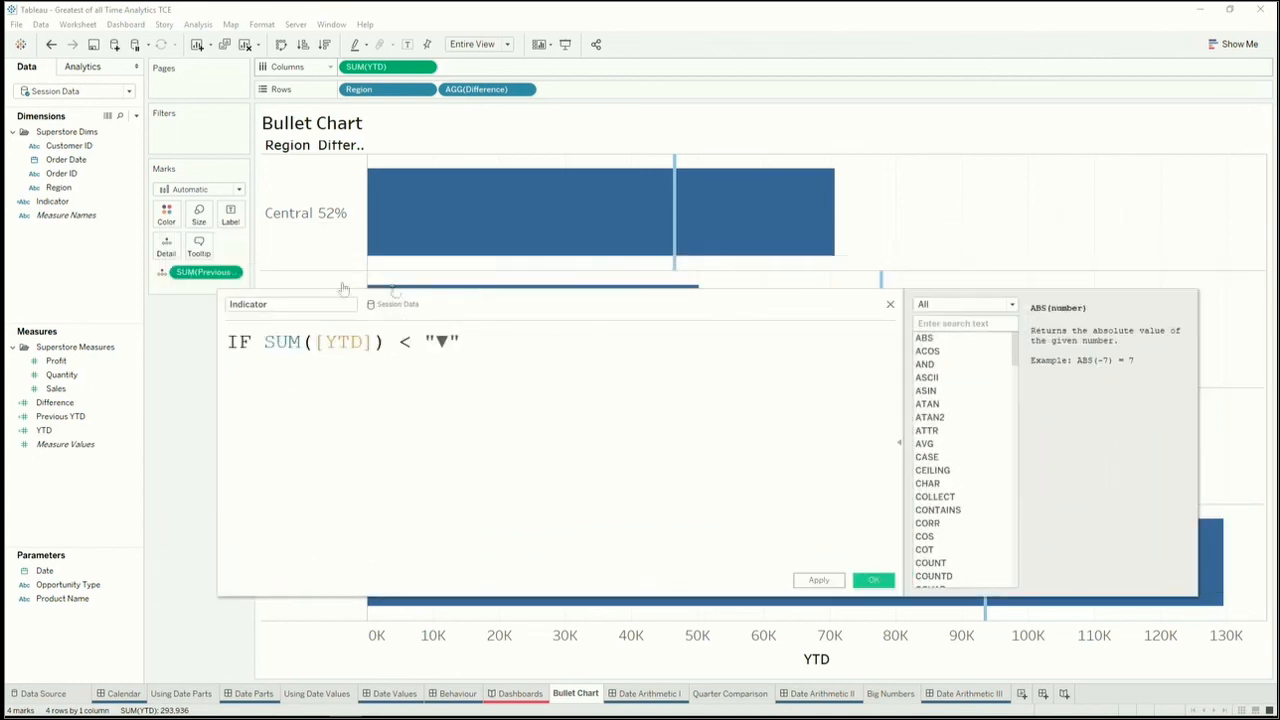
Step: Complete the Indicator formula with SUM([Previous YTD]) THEN before the down arrow and END after it
drag(60, 416, 417, 362)
text(THEN)
click(795, 345)
text(END)
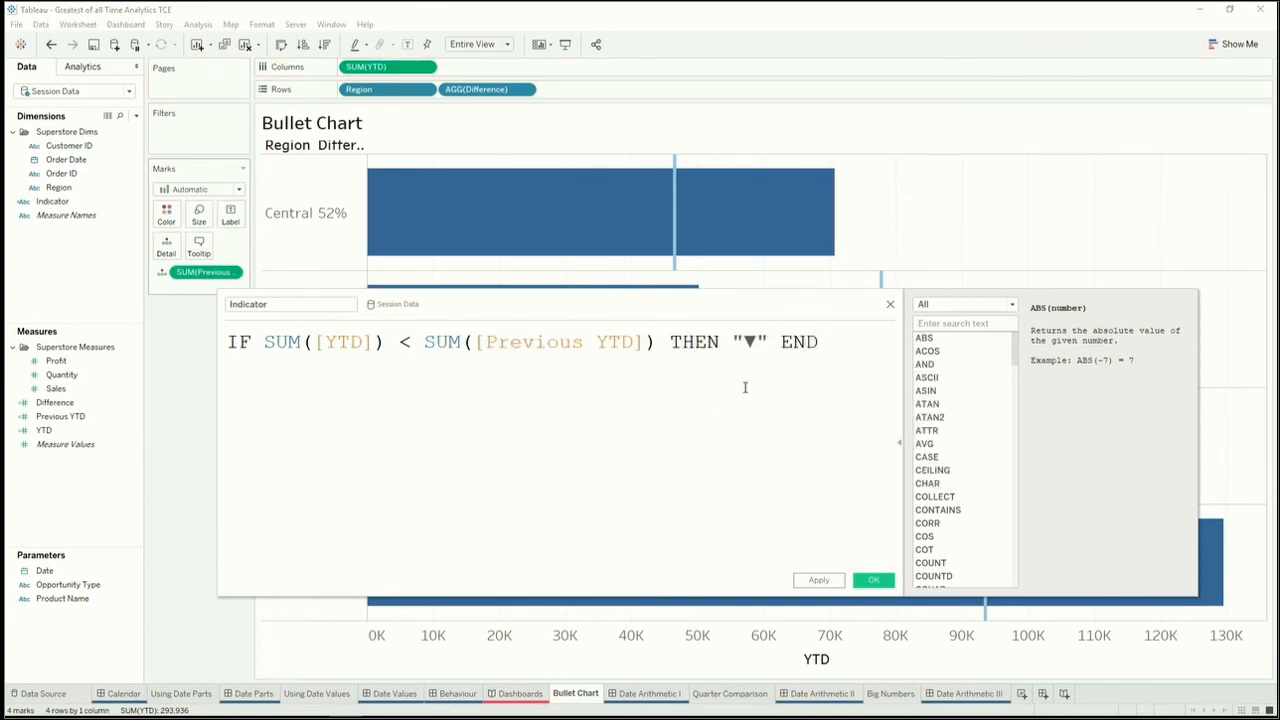
Step: Save the Indicator formula and place Indicator between Region and Difference on the rows
click(872, 580)
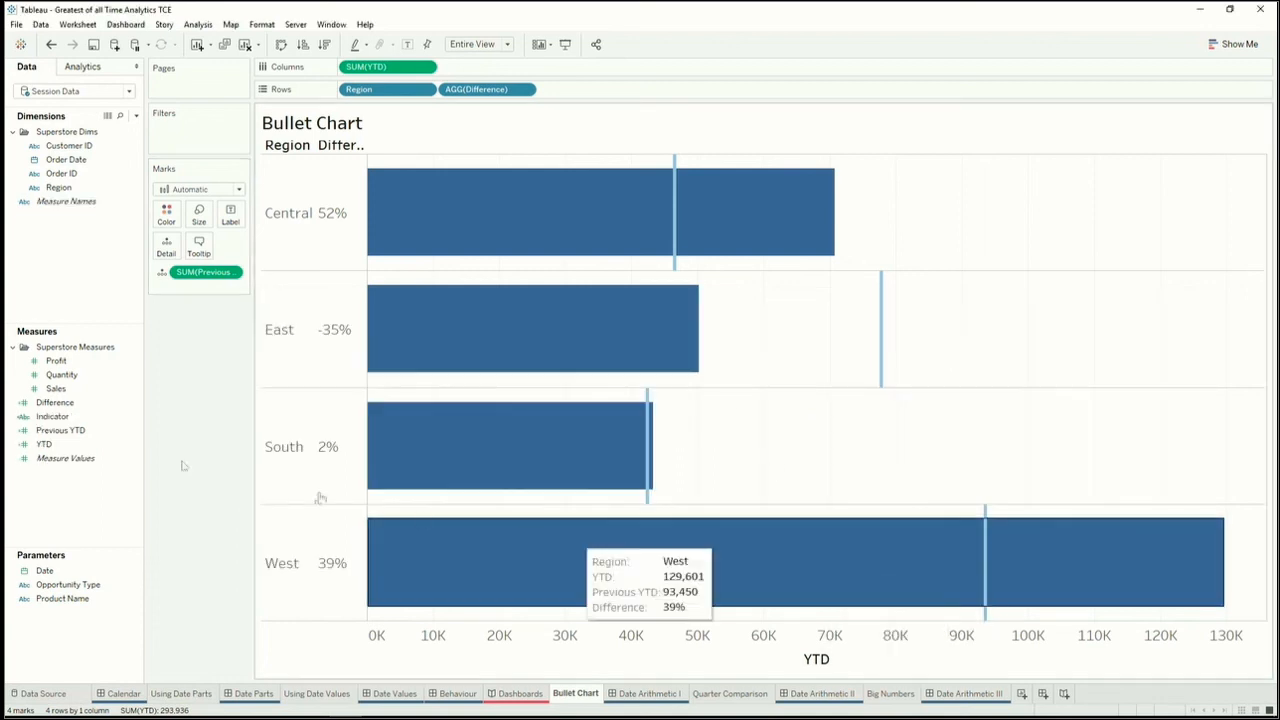
drag(60, 416, 436, 94)
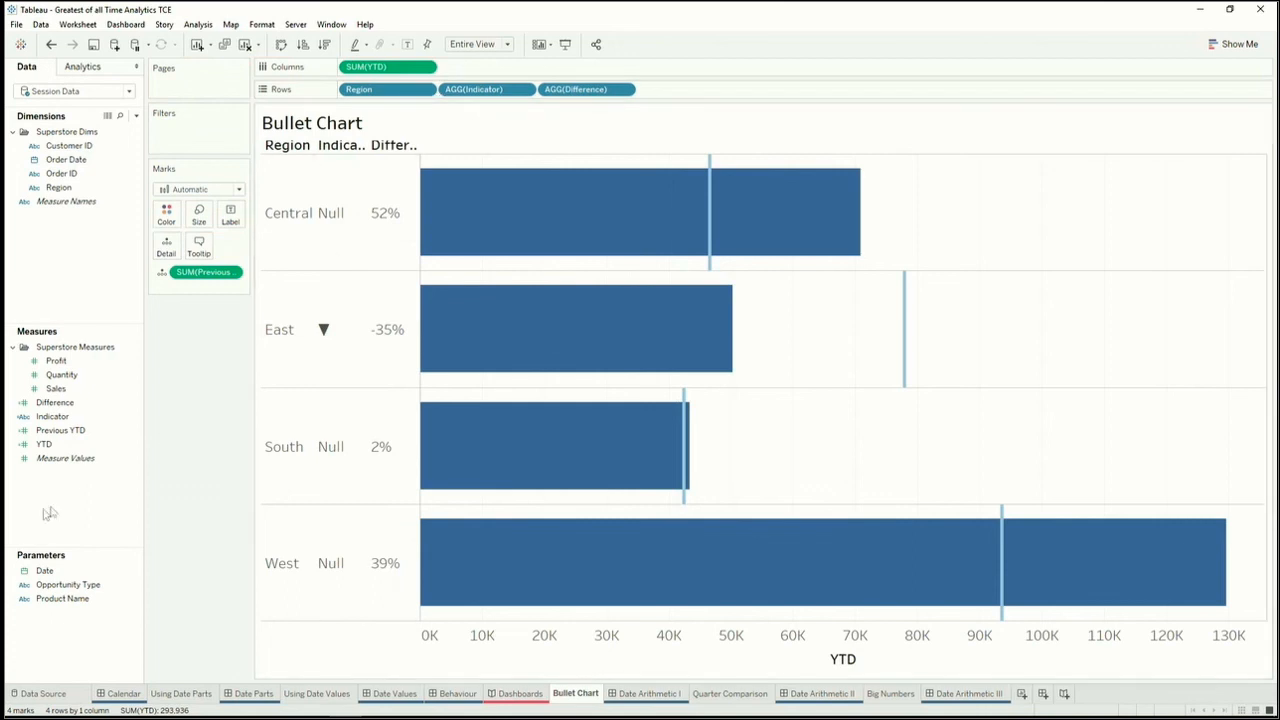
Step: Add ELSE " " before END in the Indicator formula and save the calculation
right_click(70, 417)
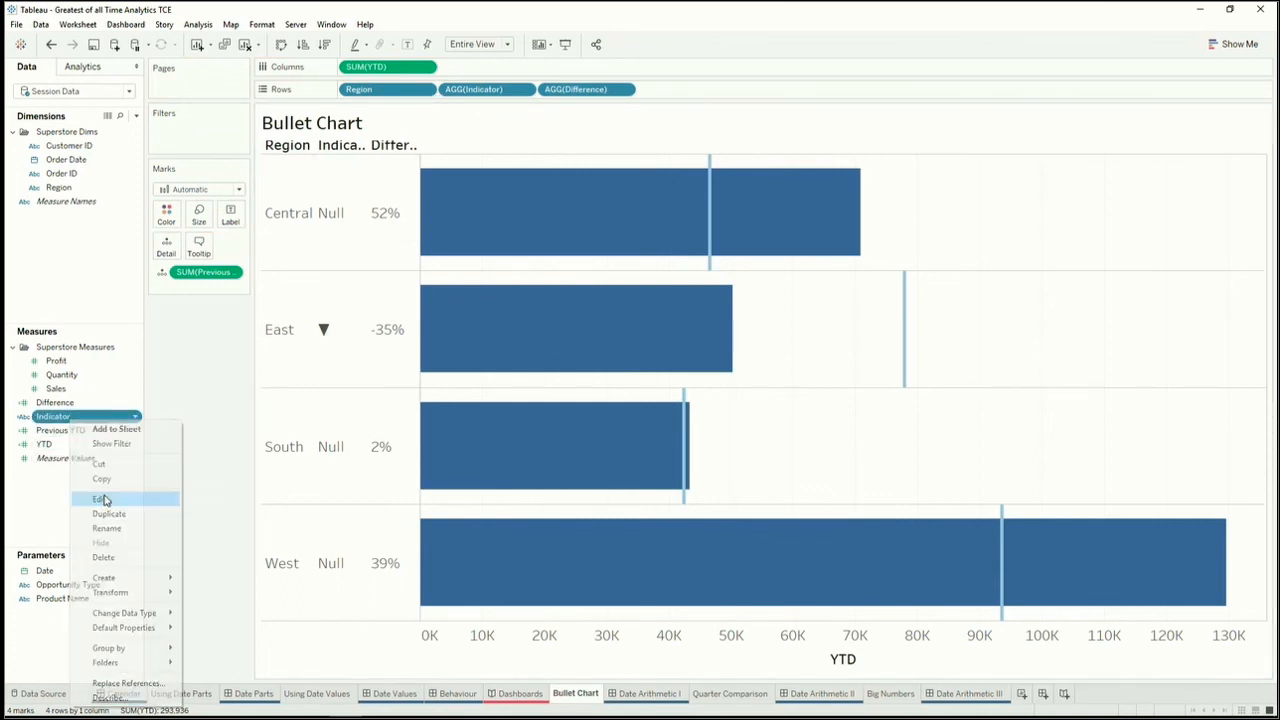
click(104, 499)
text(ELSE " " END)
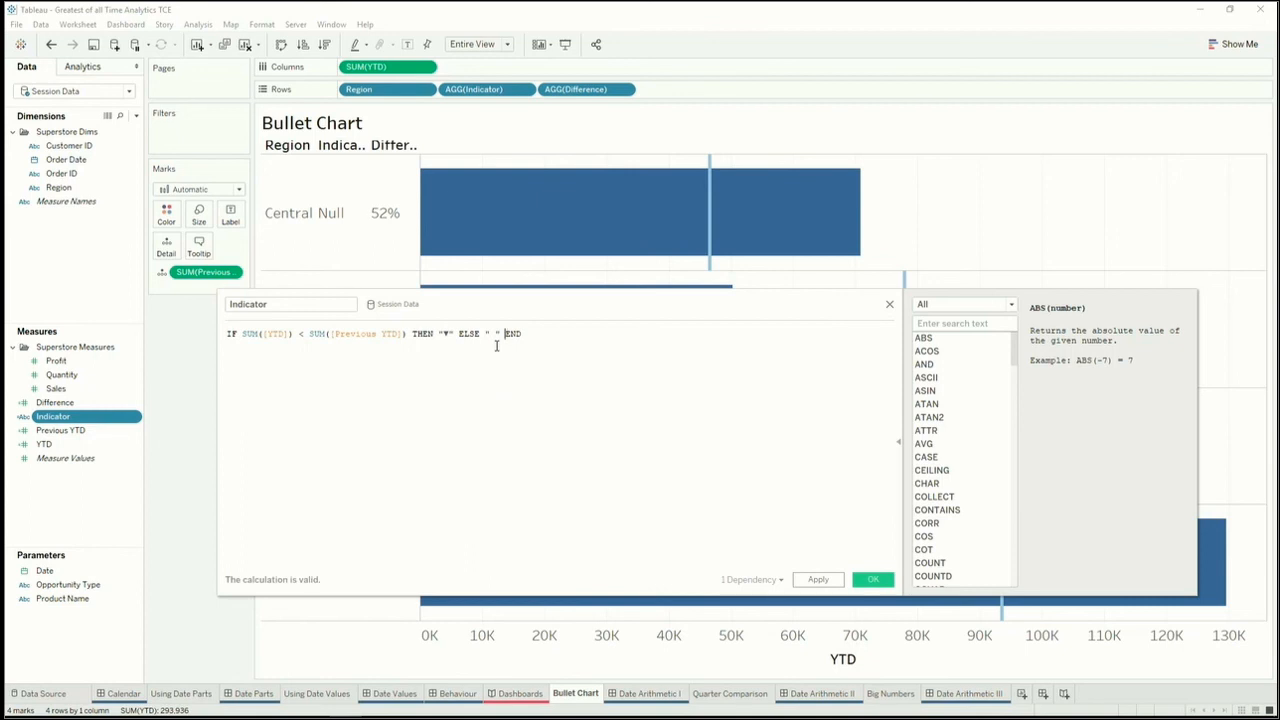
scroll(496, 358, up, 4)
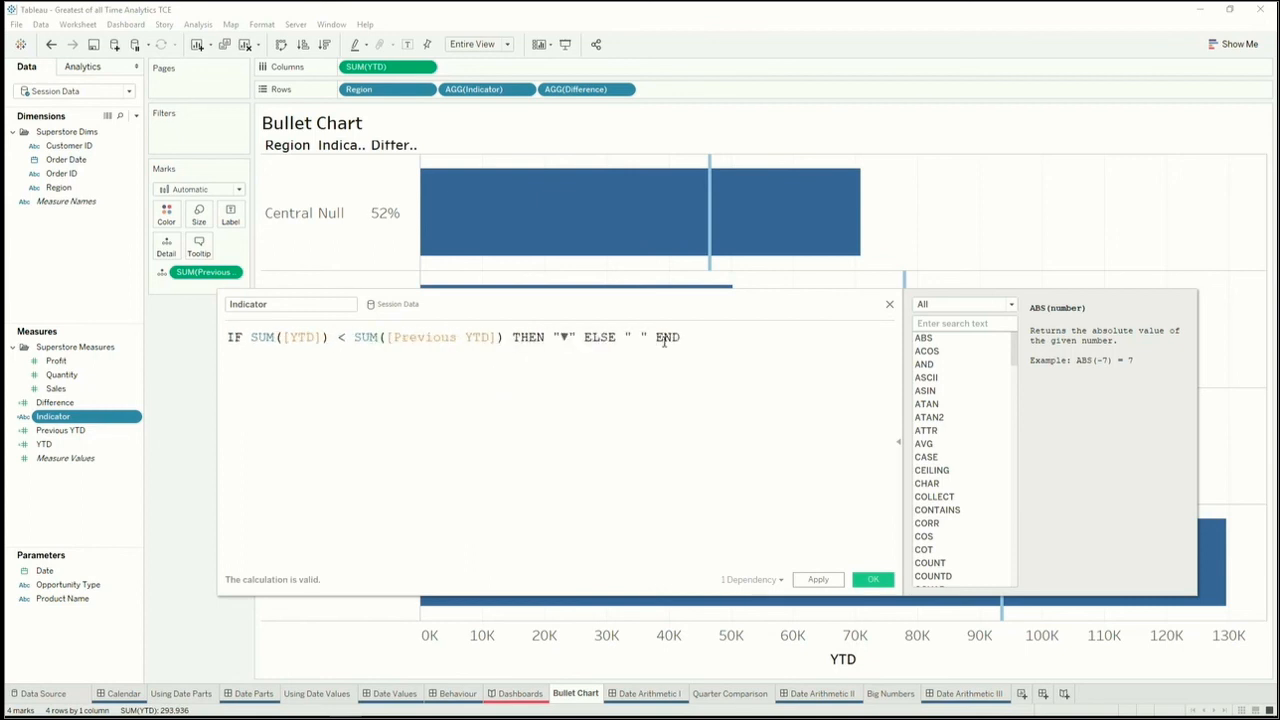
drag(704, 306, 680, 397)
click(795, 671)
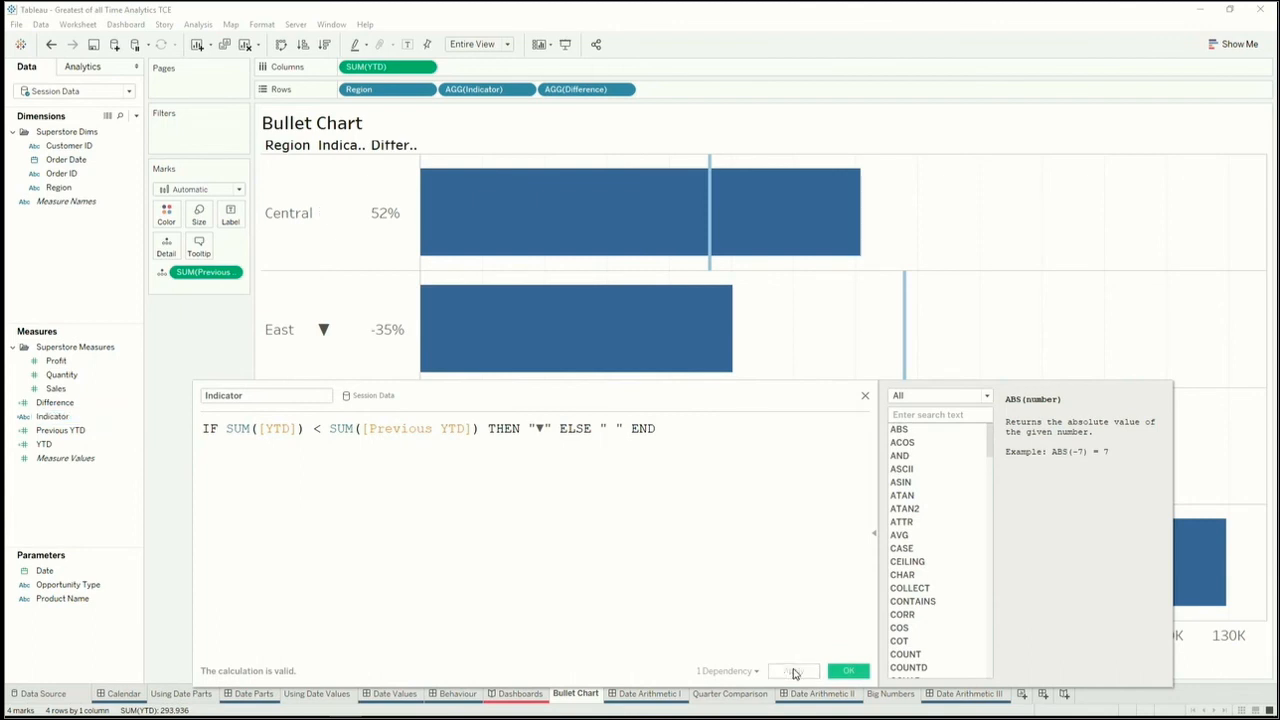
drag(531, 394, 603, 336)
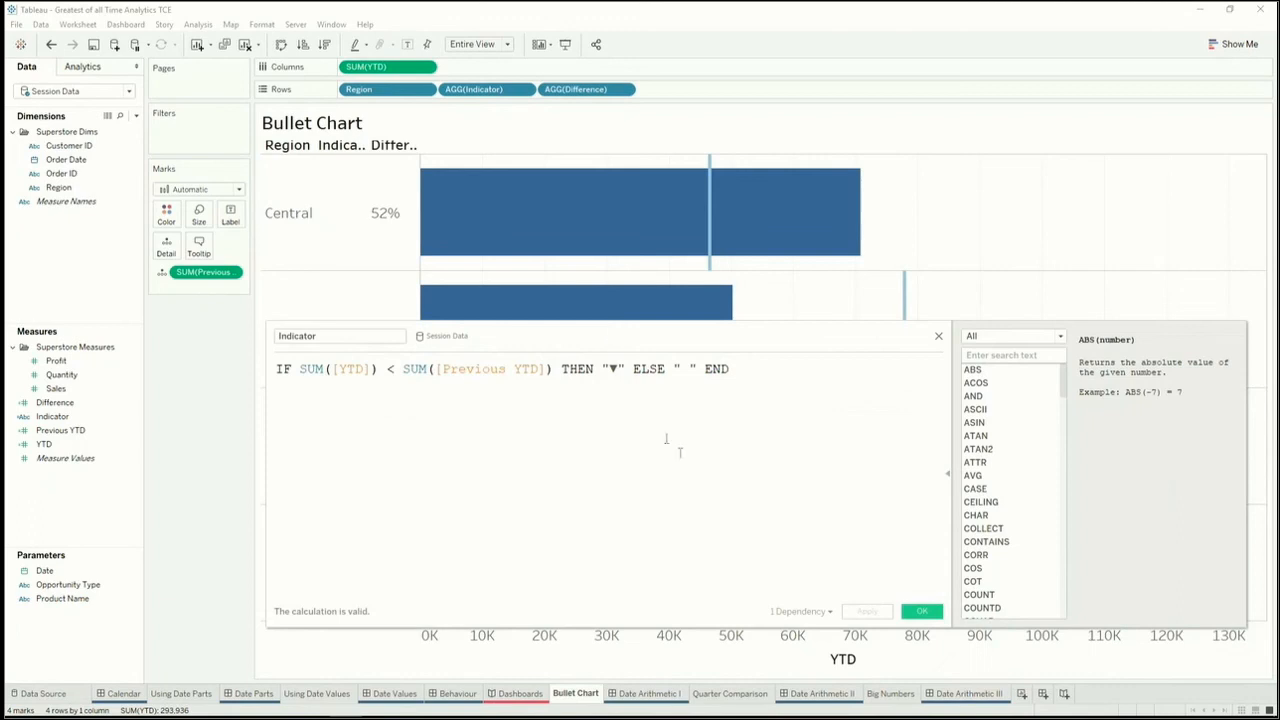
click(920, 611)
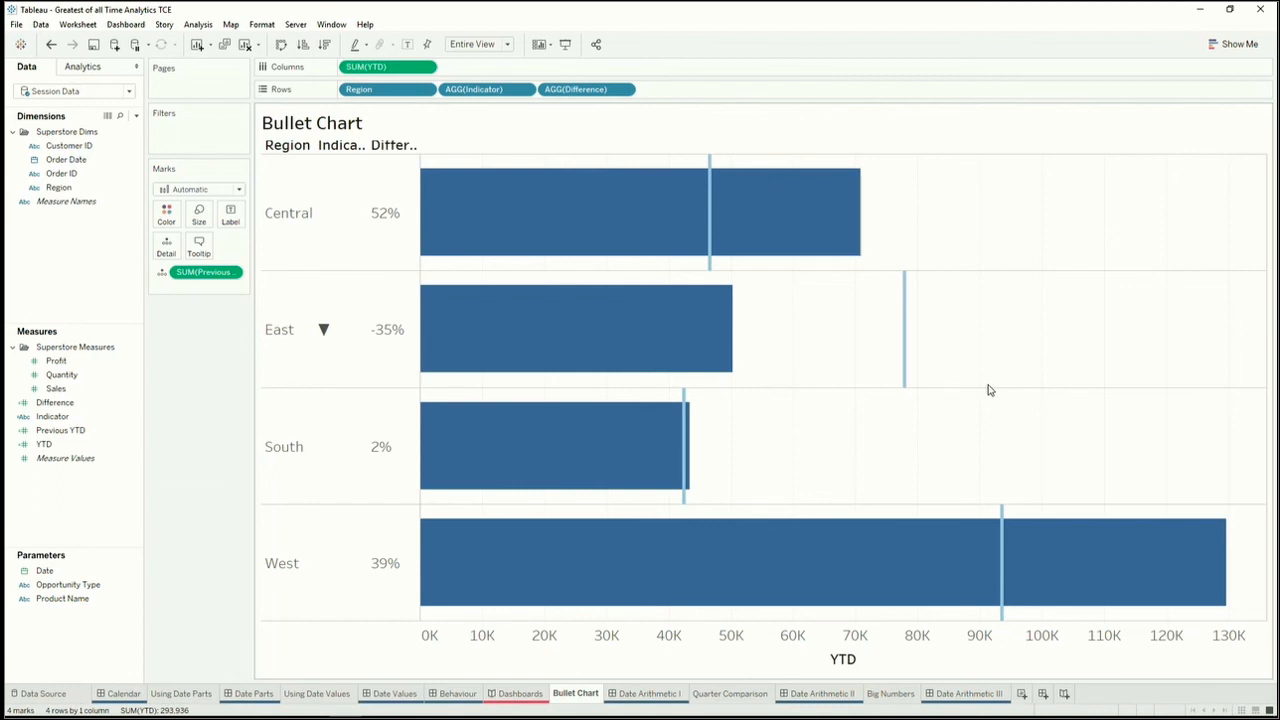
Step: Review the Date Arithmetic I slide, the Historical Quarter Comparison chart in the dashboards story, and the Sales Summary story point
click(645, 694)
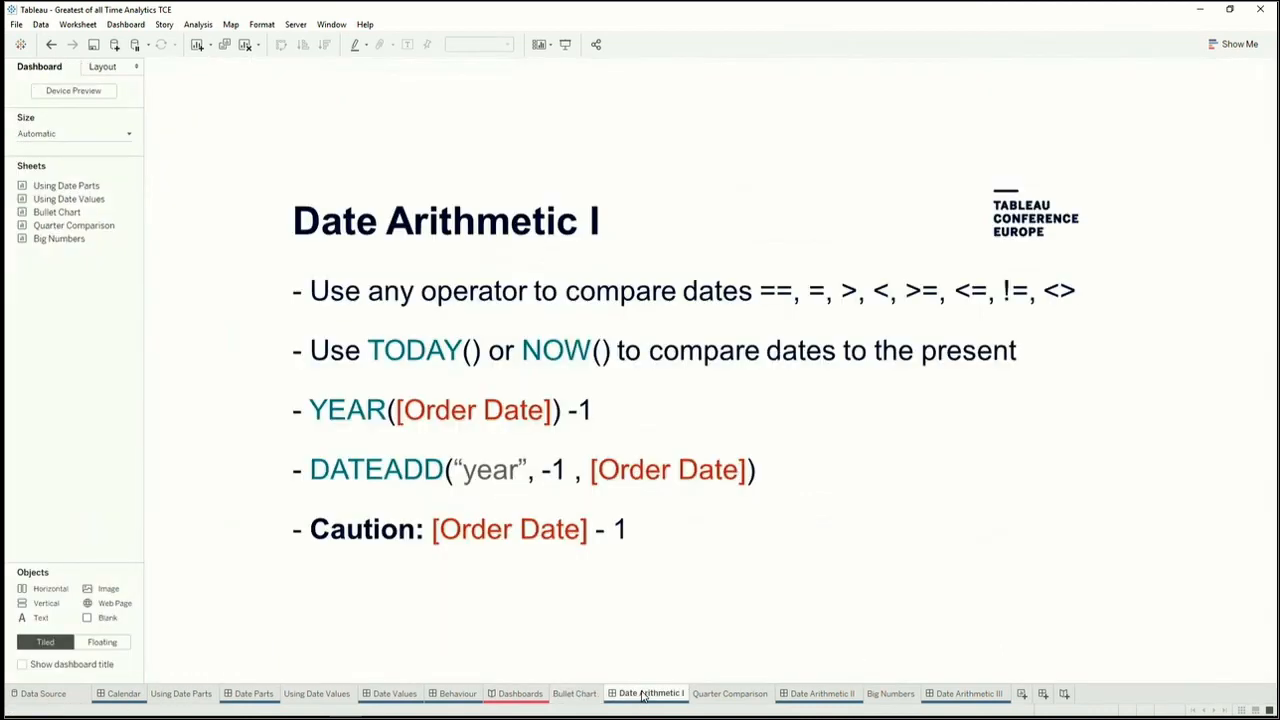
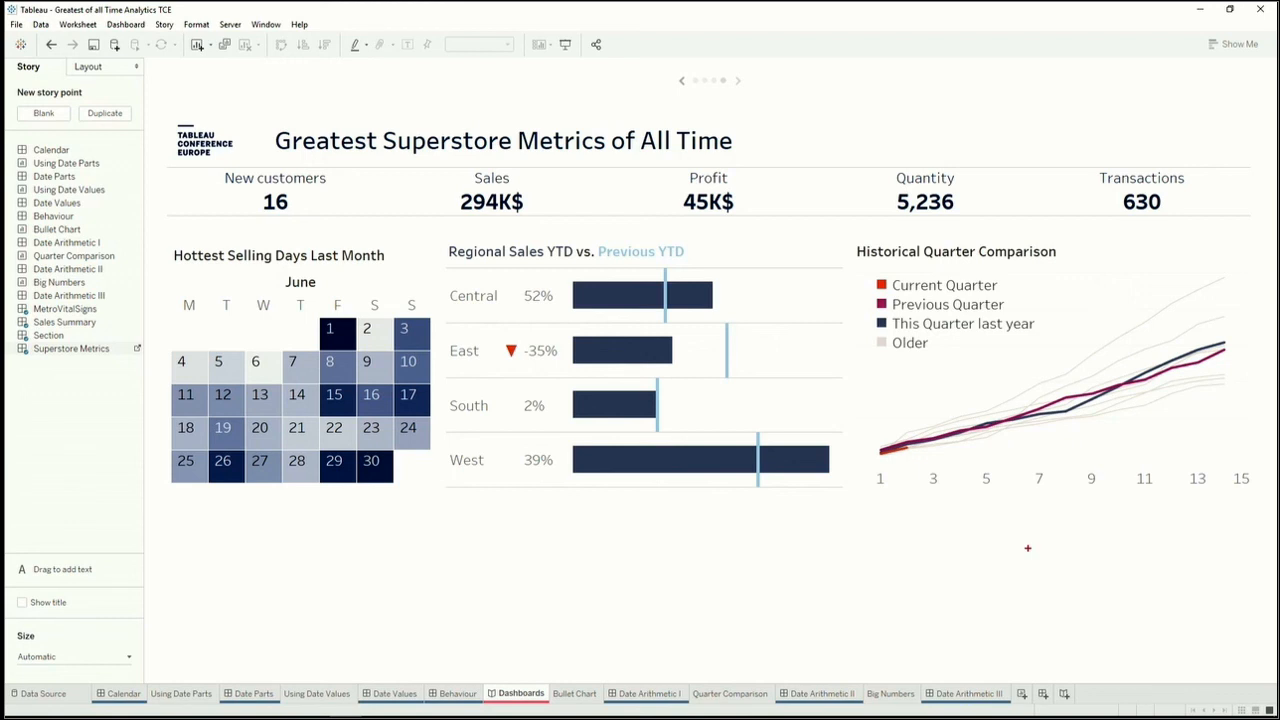
mouse_move(846, 225)
mouse_down()
mouse_move(1146, 449)
mouse_move(1276, 505)
mouse_up()
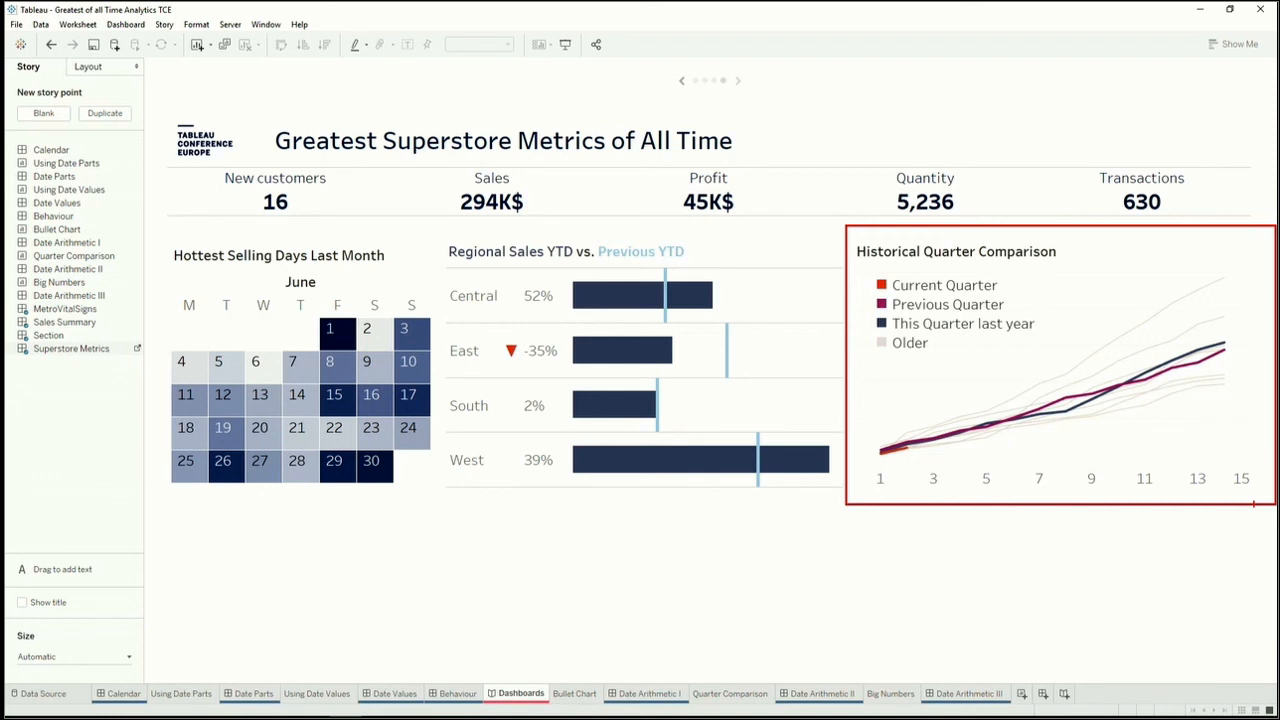
click(745, 209)
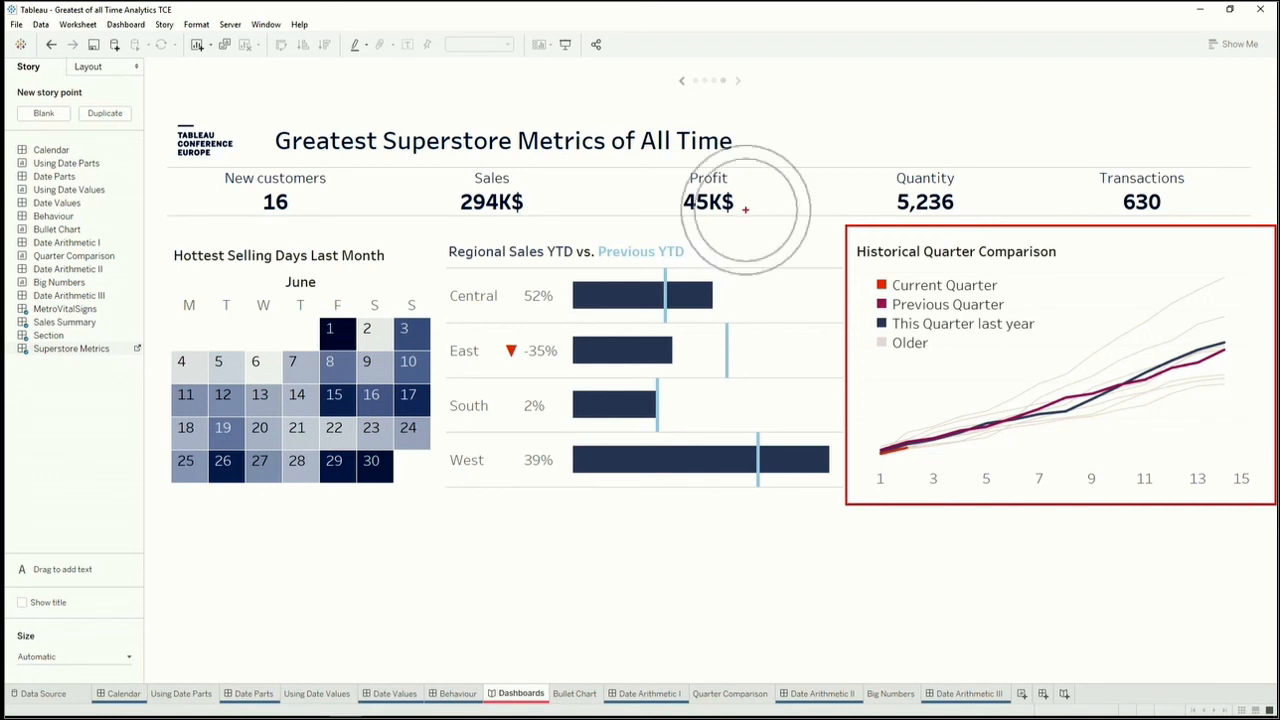
click(715, 86)
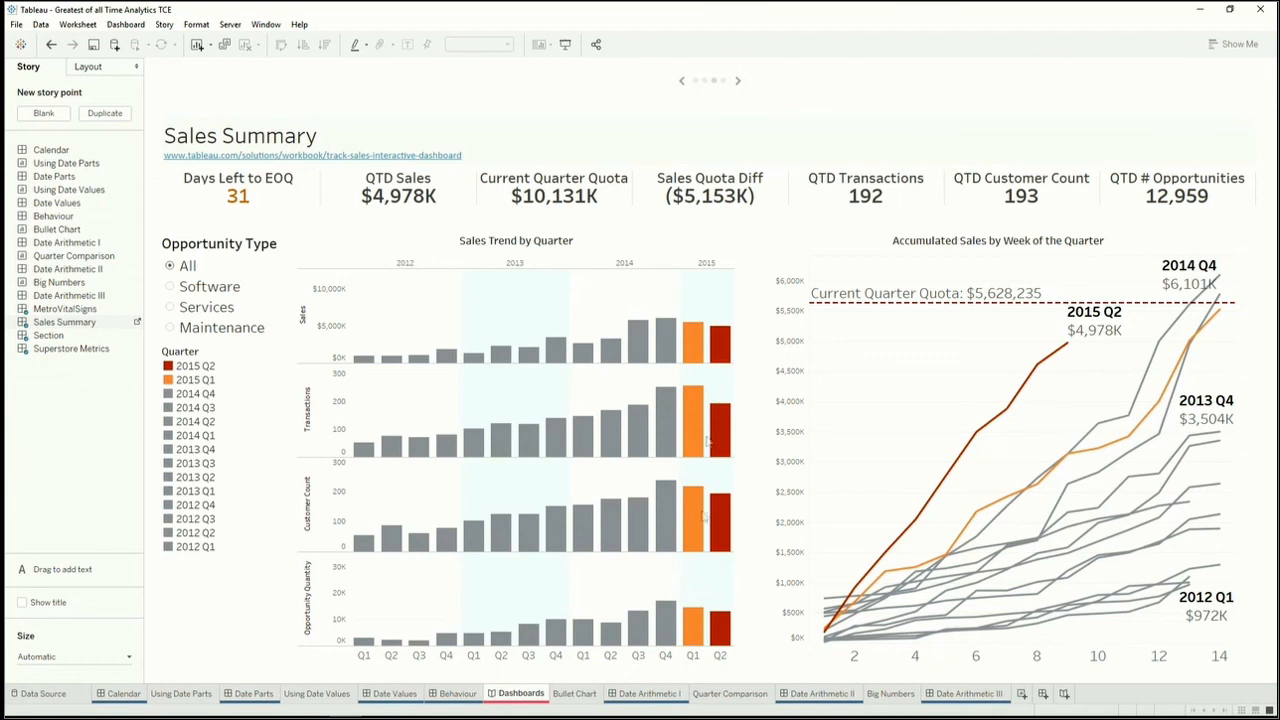
Step: Start a new calculated field on the Quarter Comparison sheet, filter the function reference to Date and show the DATEDIFF description
click(731, 692)
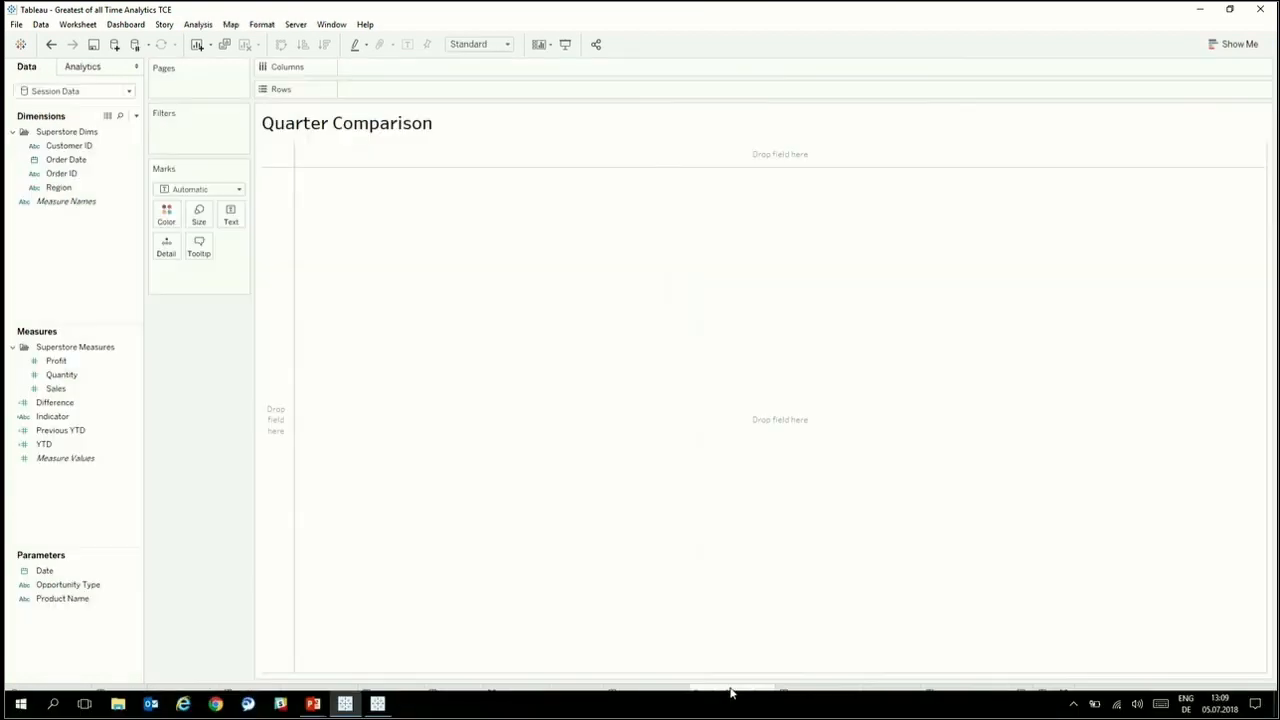
right_click(55, 275)
click(76, 279)
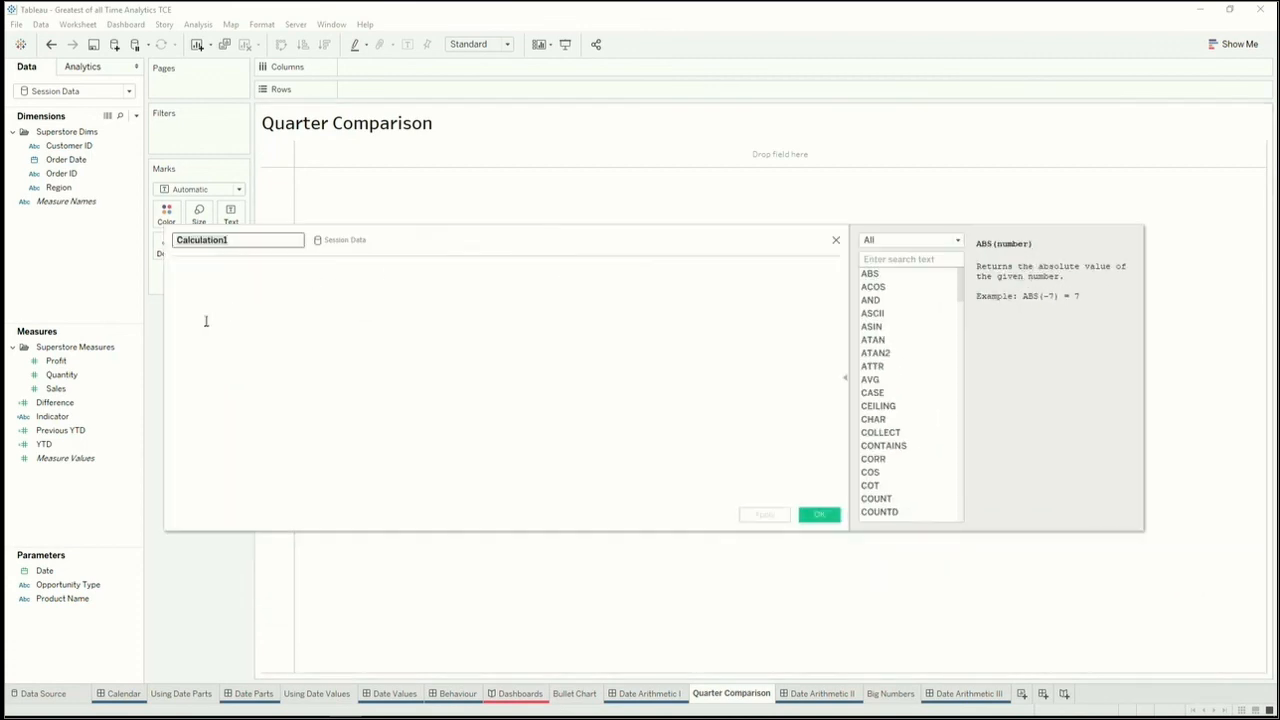
drag(166, 342, 346, 342)
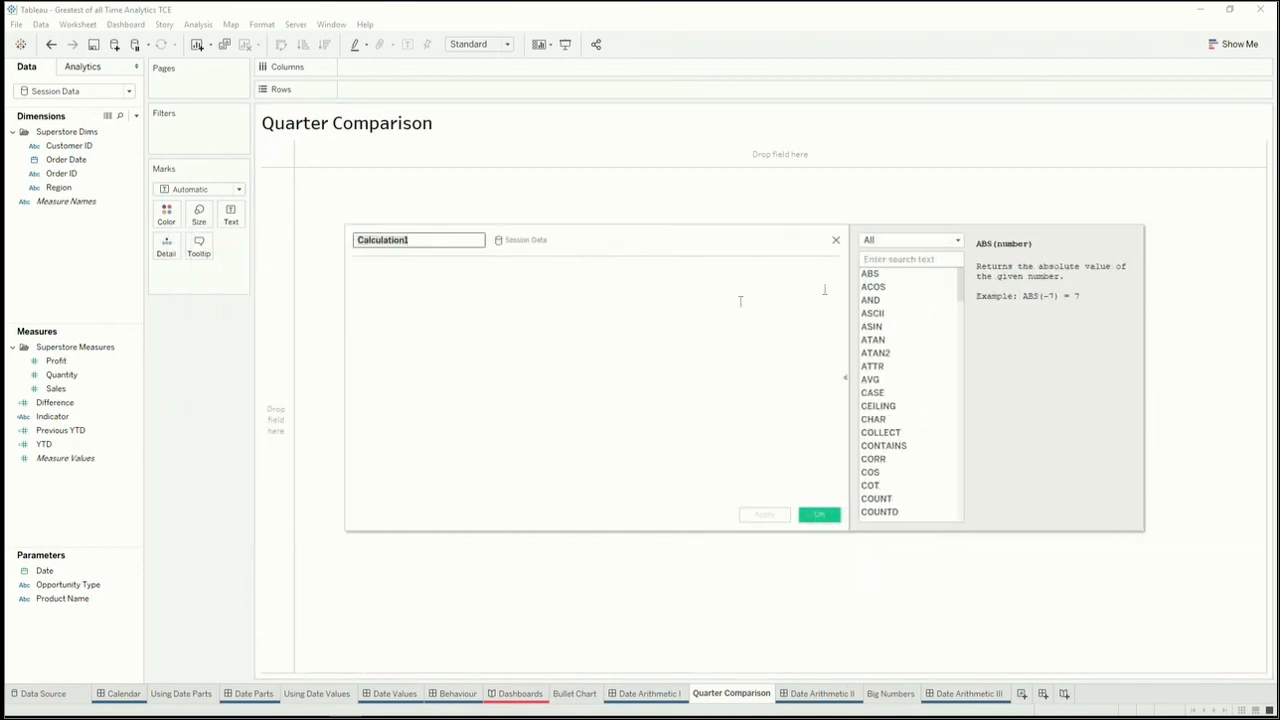
click(945, 244)
click(905, 294)
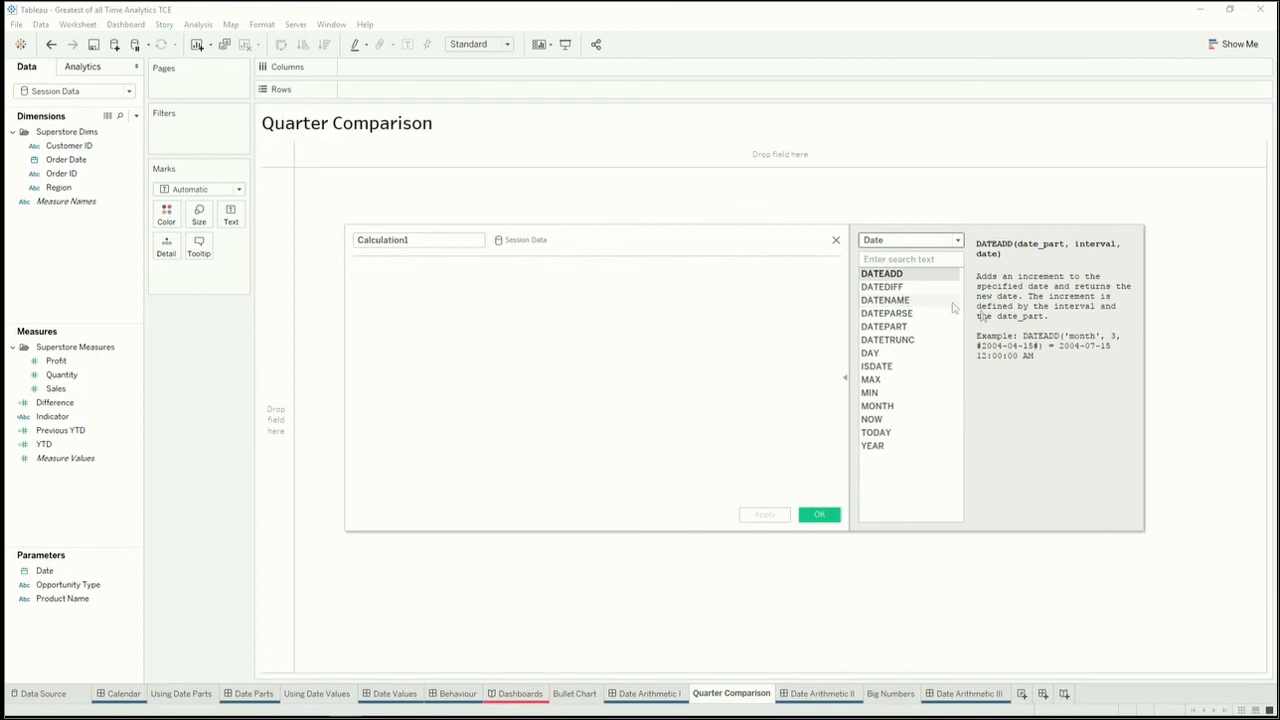
click(903, 289)
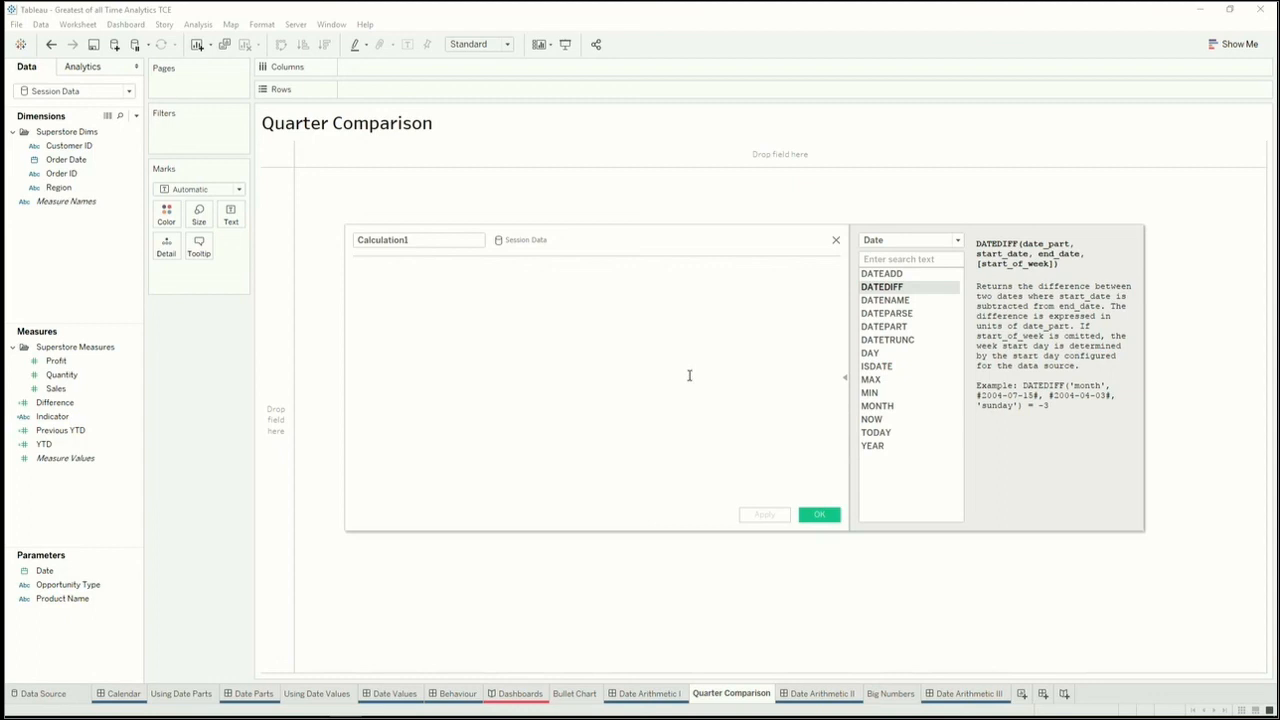
Step: Name the calculated field First Day of Quarter, enter DATETRUNC("quarter",[Order Date]) as its formula and save it
double_click(408, 240)
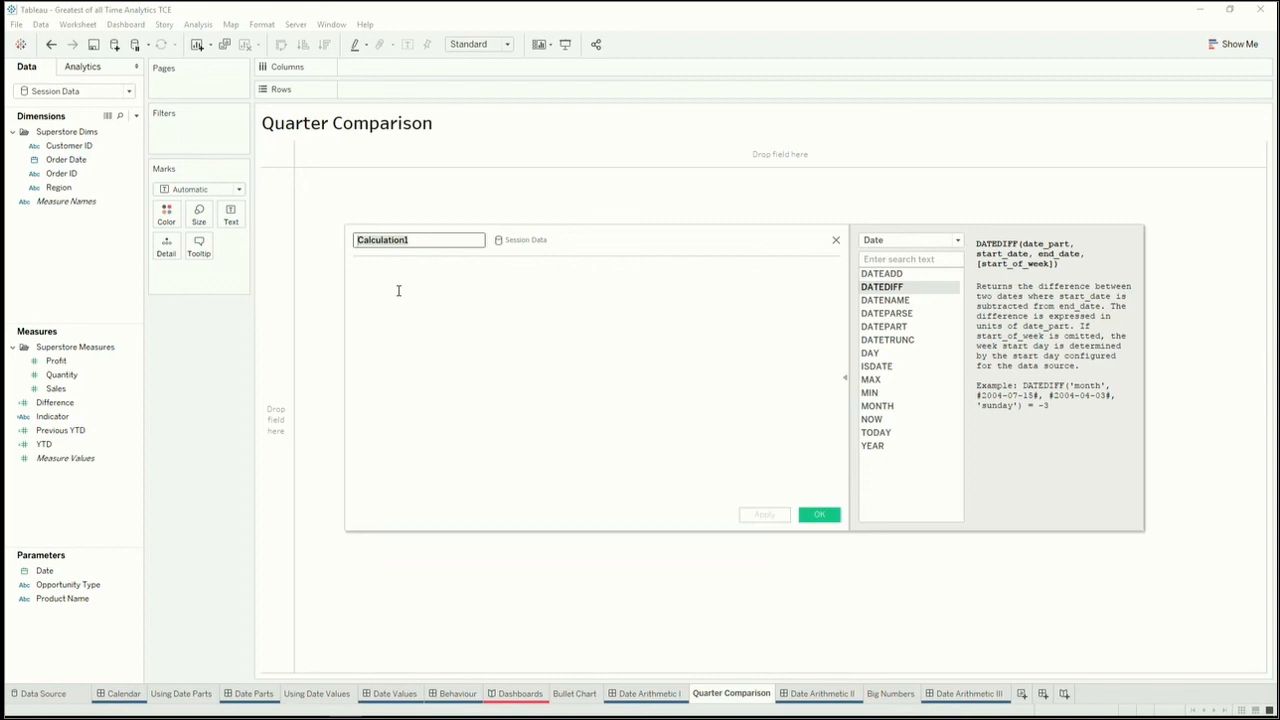
text(First Day of Quarter)
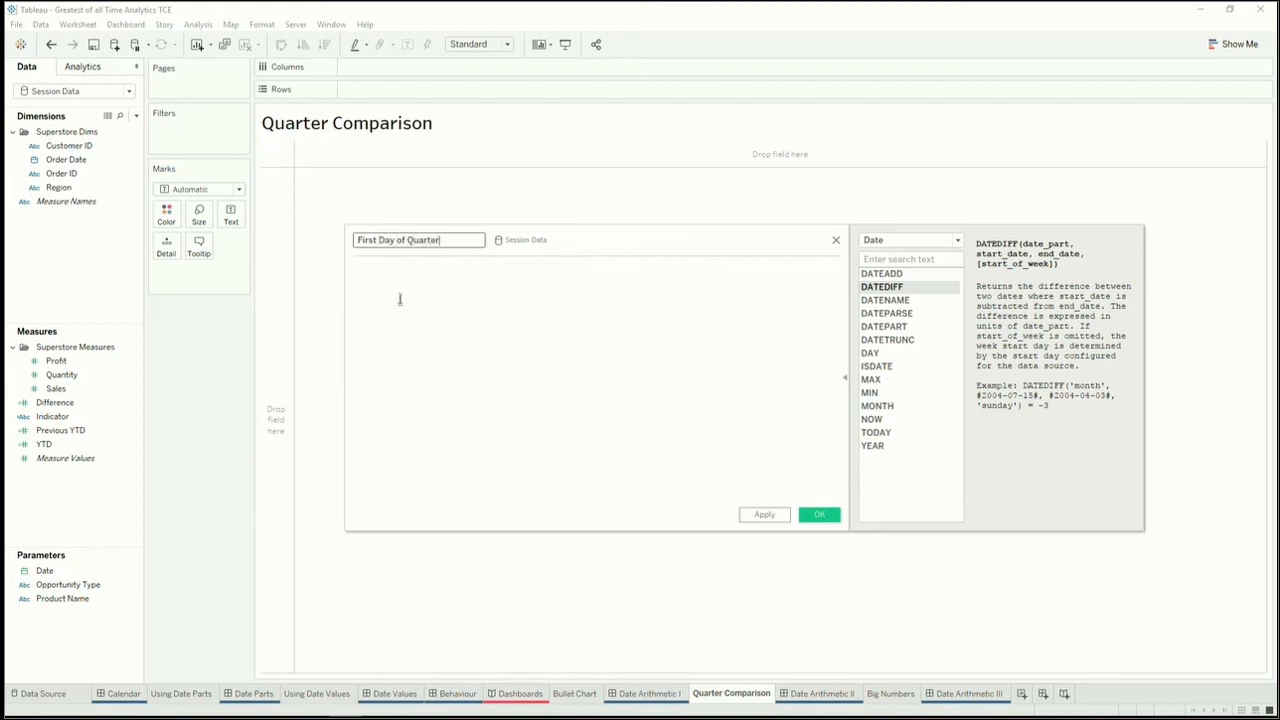
key(Tab)
click(469, 338)
text(DATE)
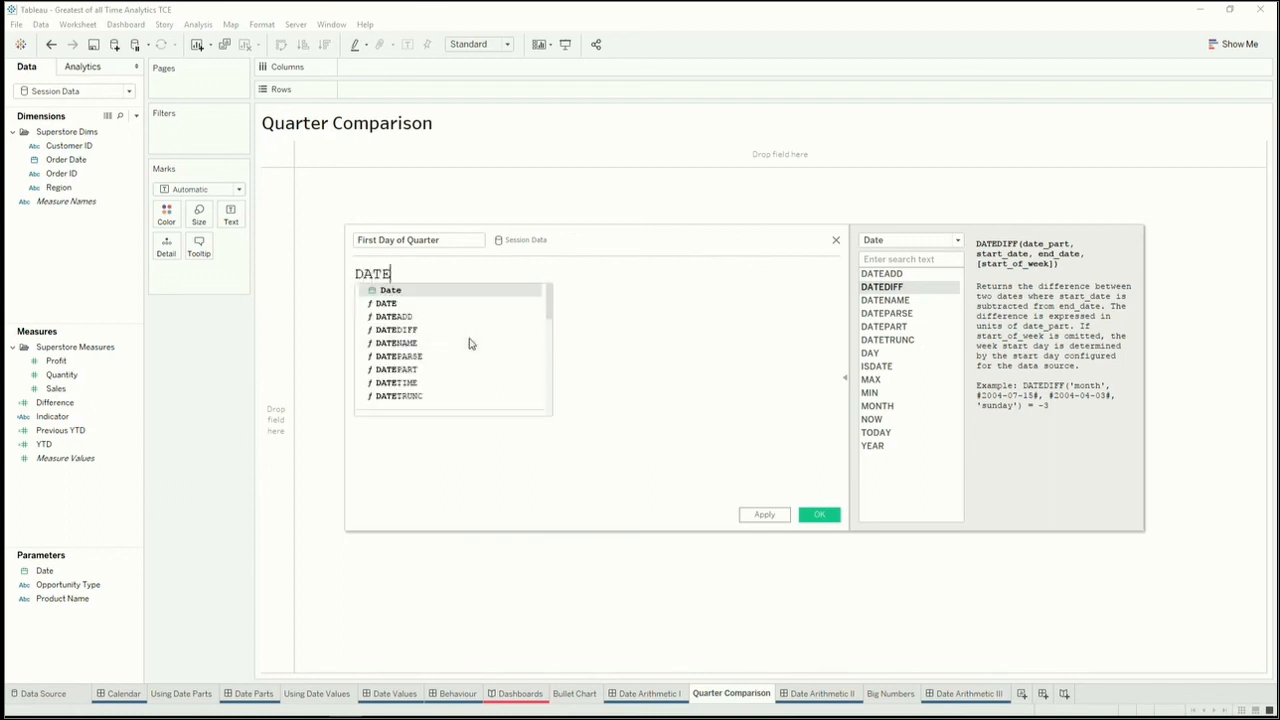
text(TRUNC(")
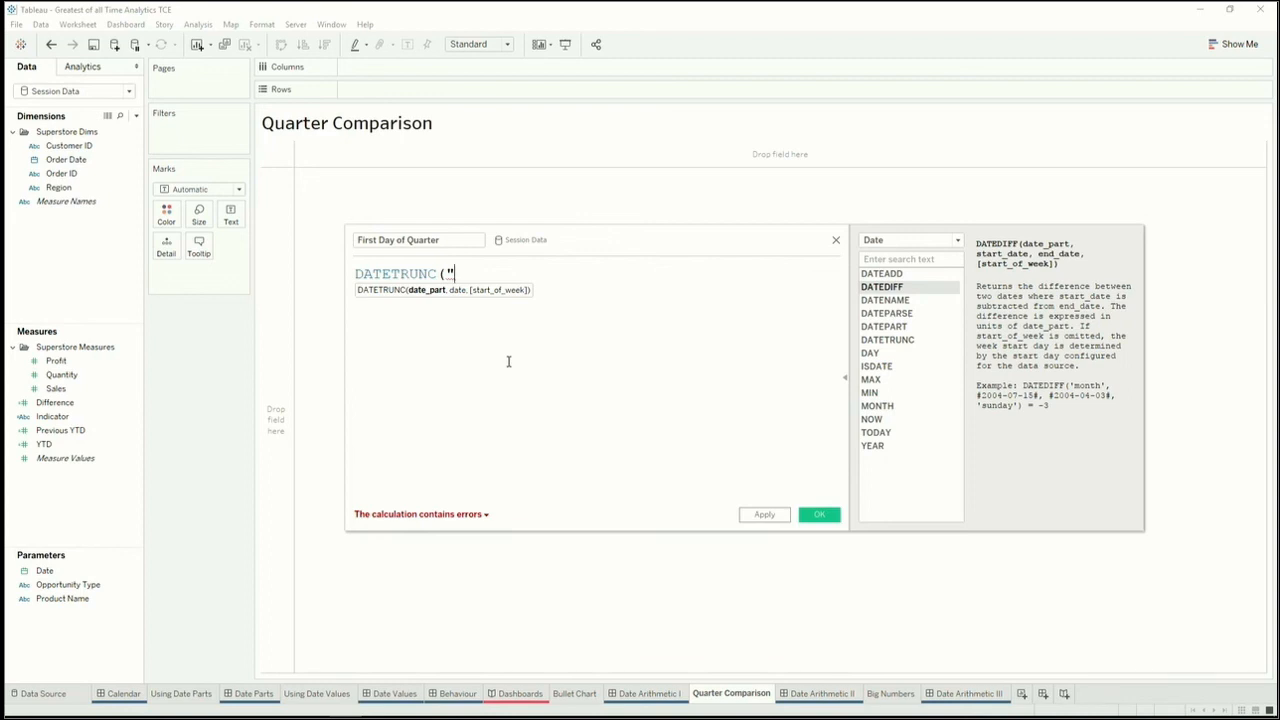
text(quarter",)
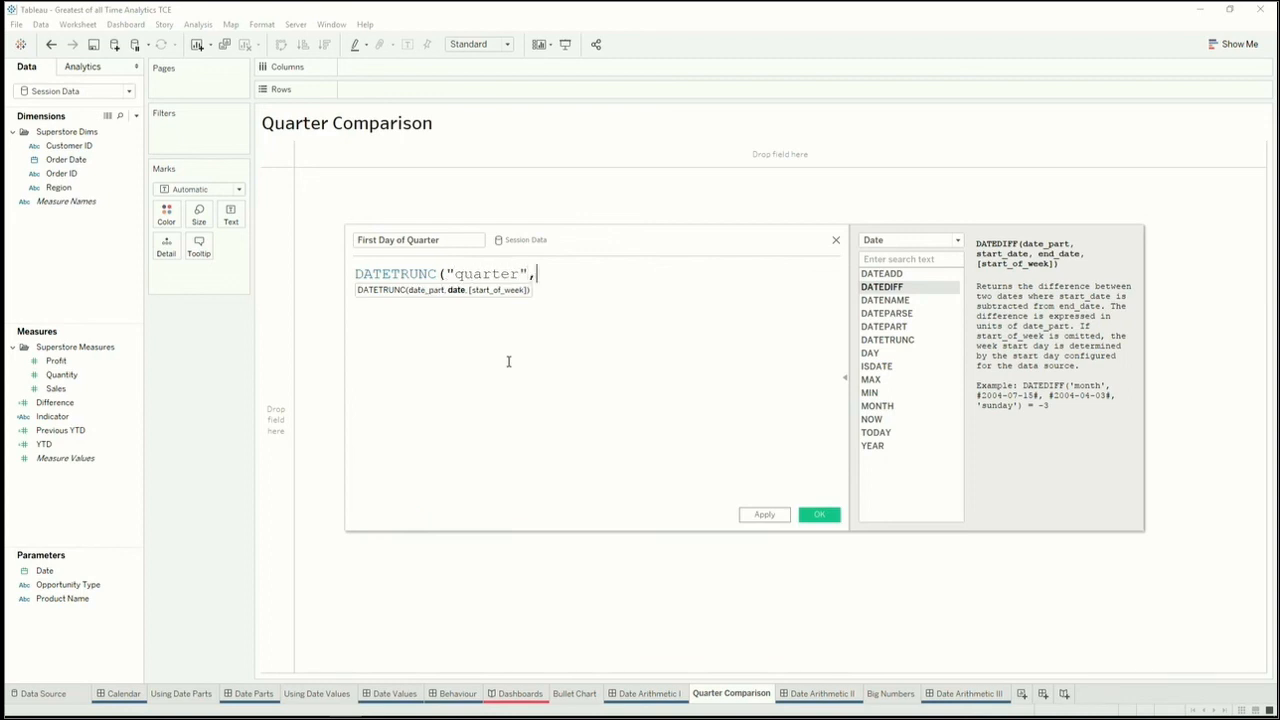
text([Order)
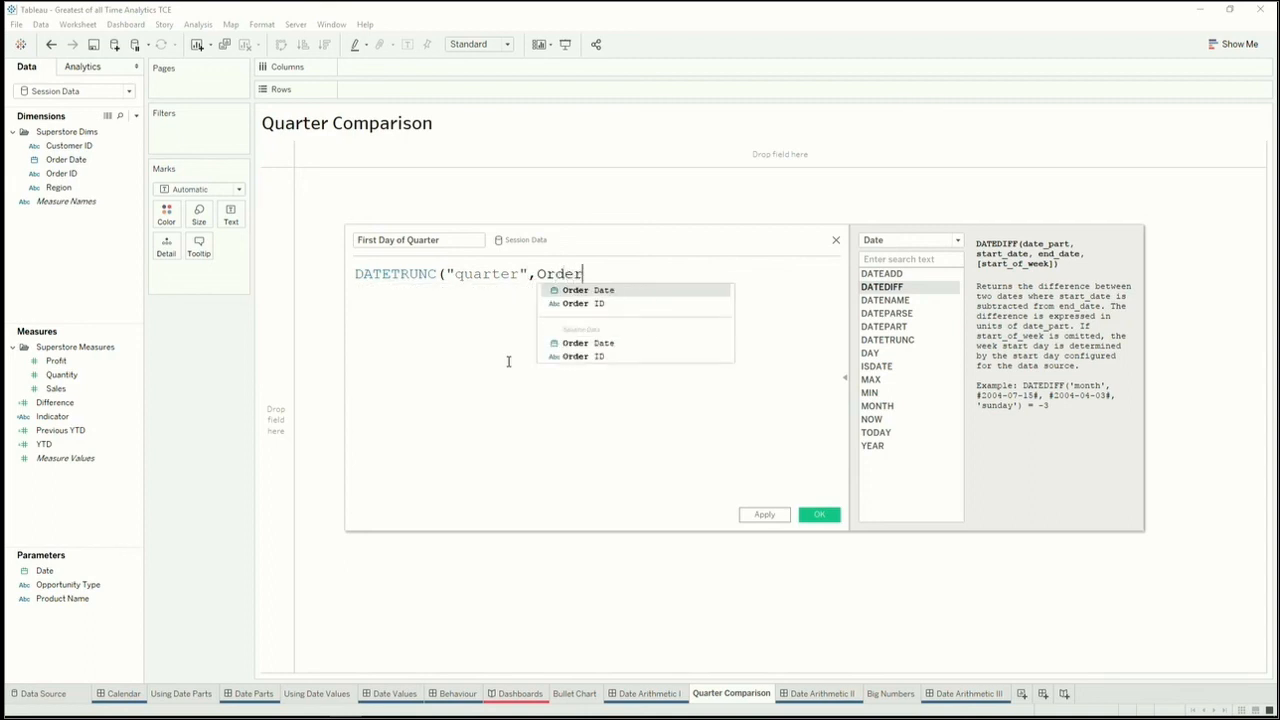
key(Return)
text())
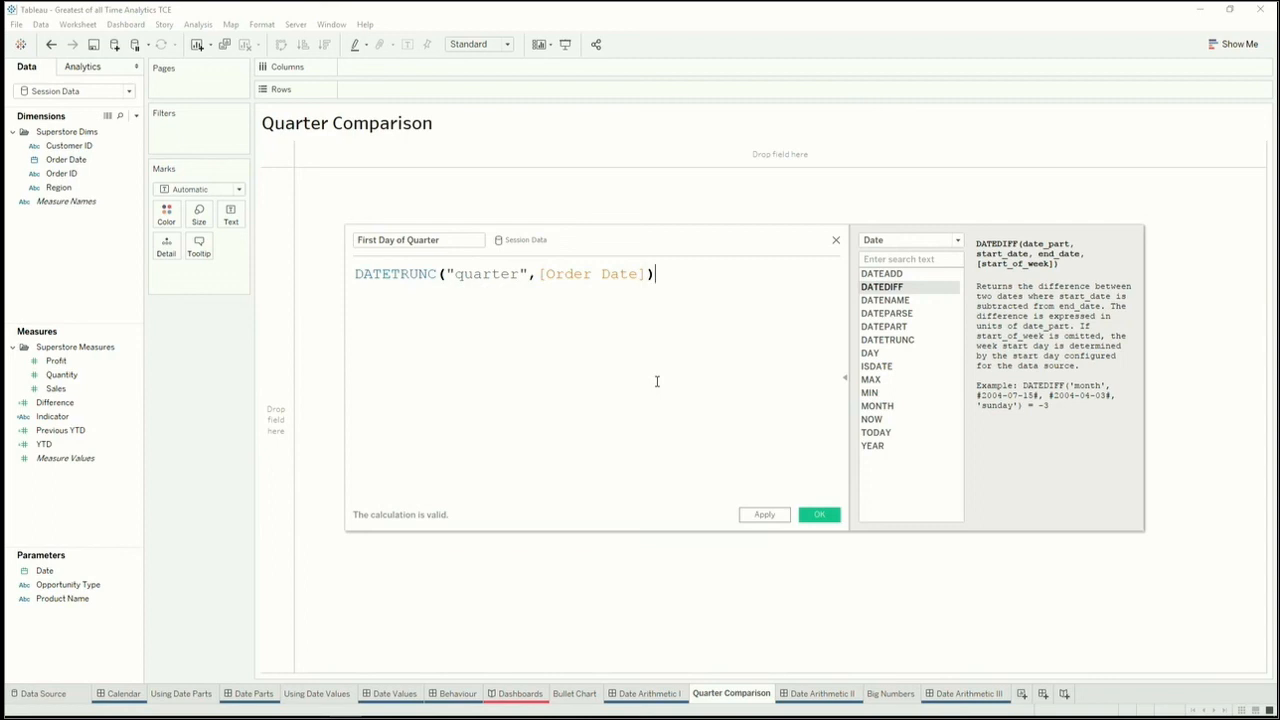
click(812, 516)
Step: Start another calculated field and name it Week in Quarter
right_click(69, 273)
click(80, 281)
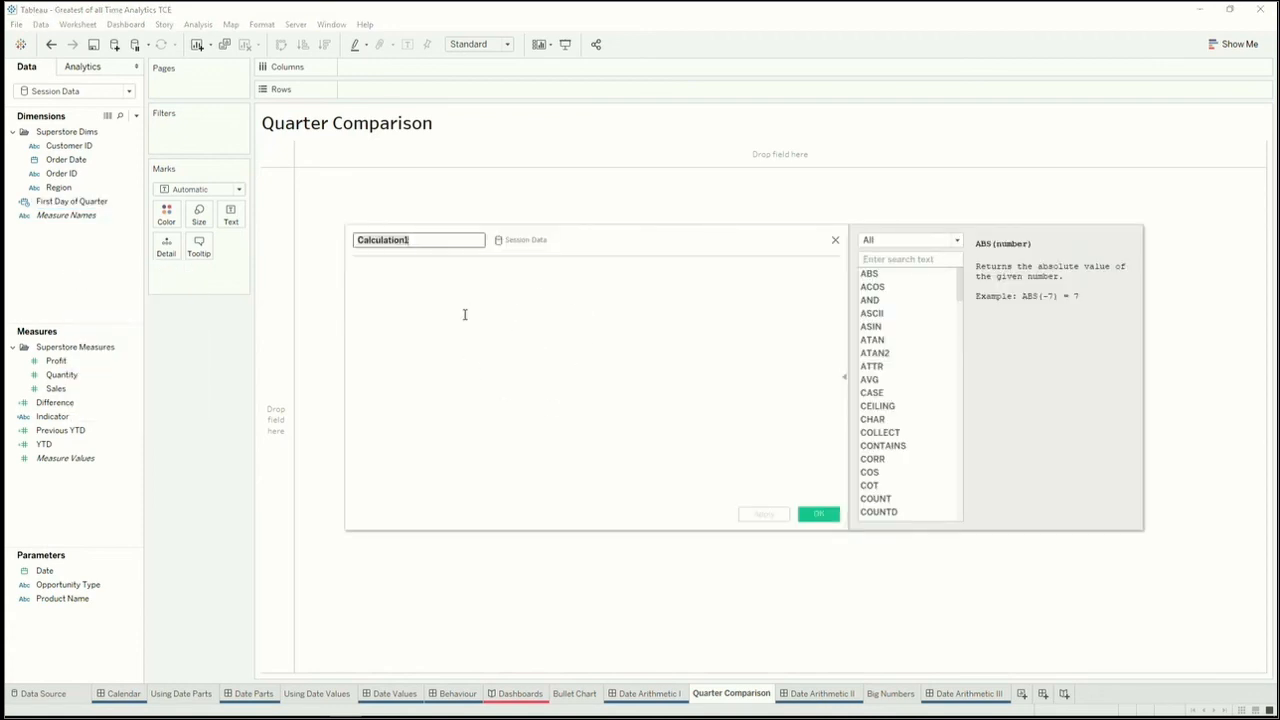
text(W)
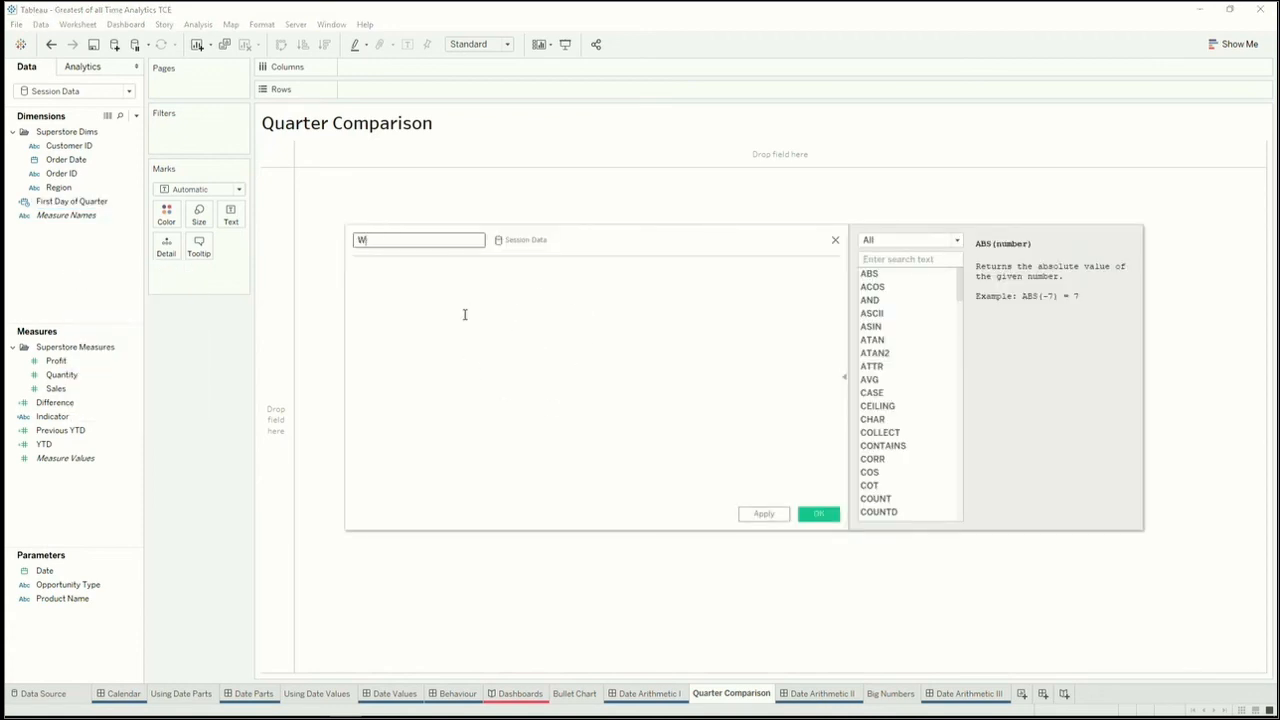
text(eek in Quarter)
click(466, 325)
click(479, 351)
Step: Enter DATEDIFF("week",[First Day of Quarter], [Order Date]) as the Week in Quarter formula and widen the editor to show it fully
text(TE)
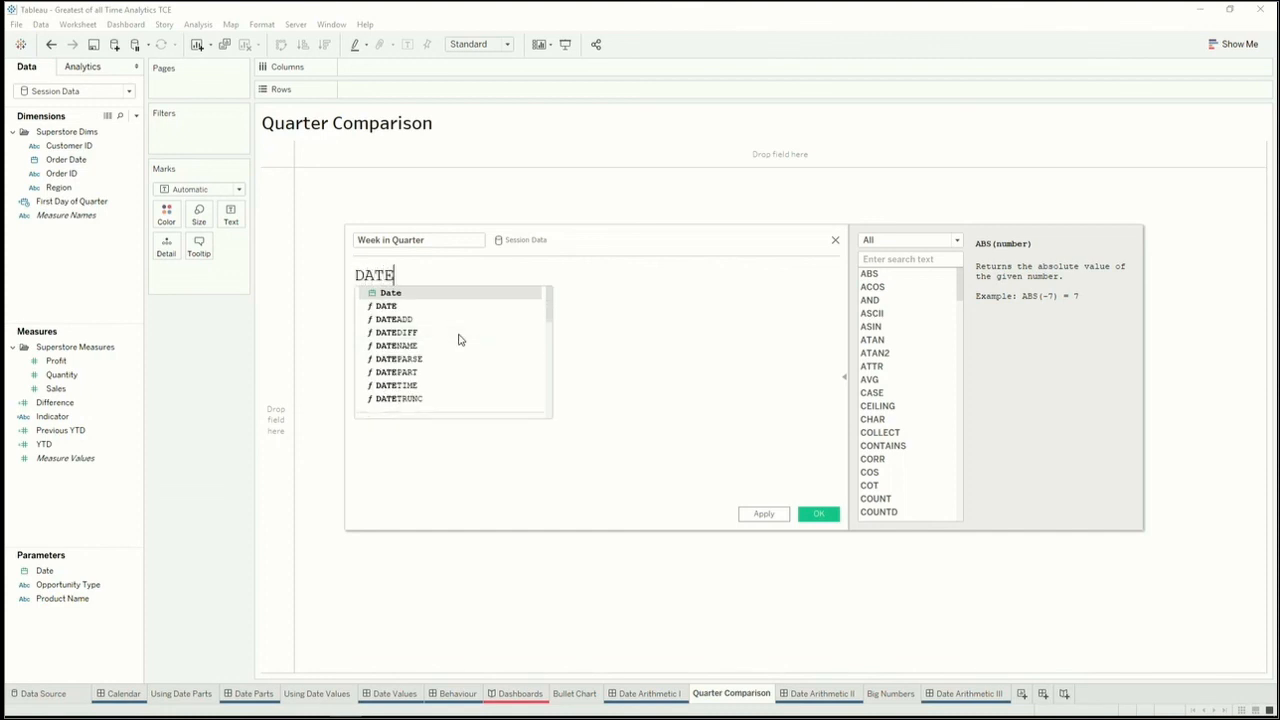
text(DIFF("week)
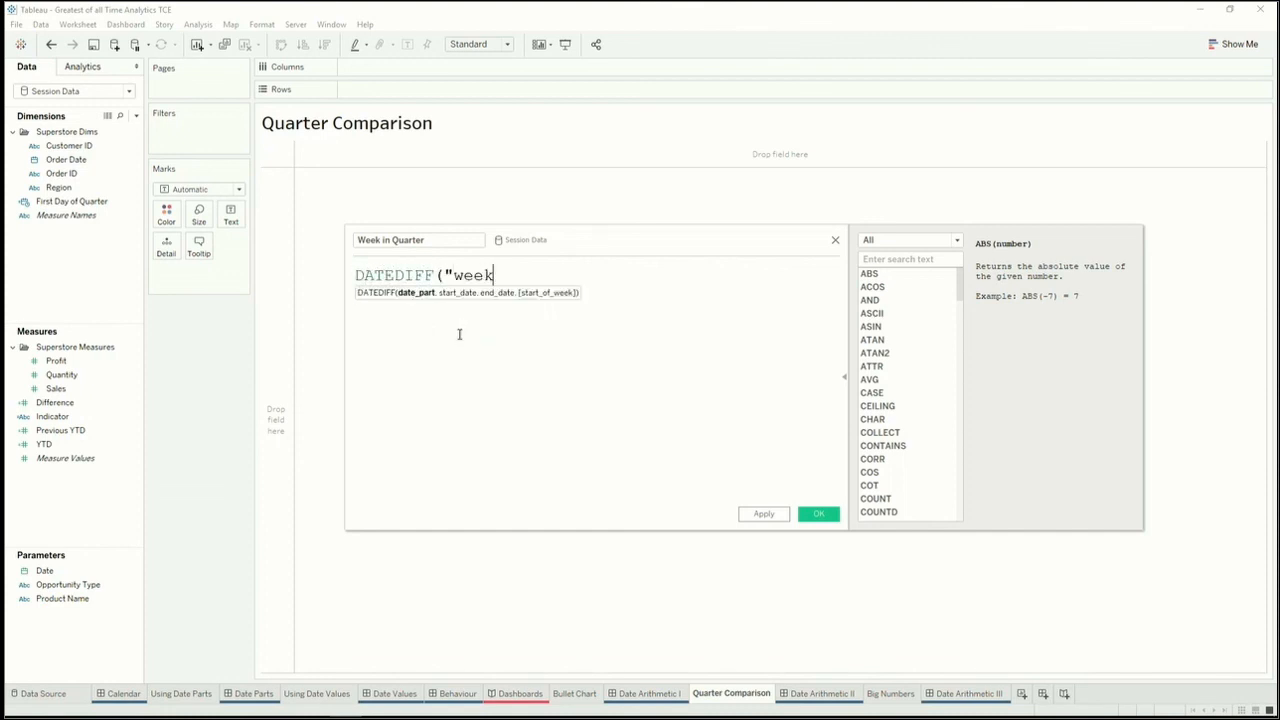
text(",)
click(92, 203)
drag(92, 203, 566, 308)
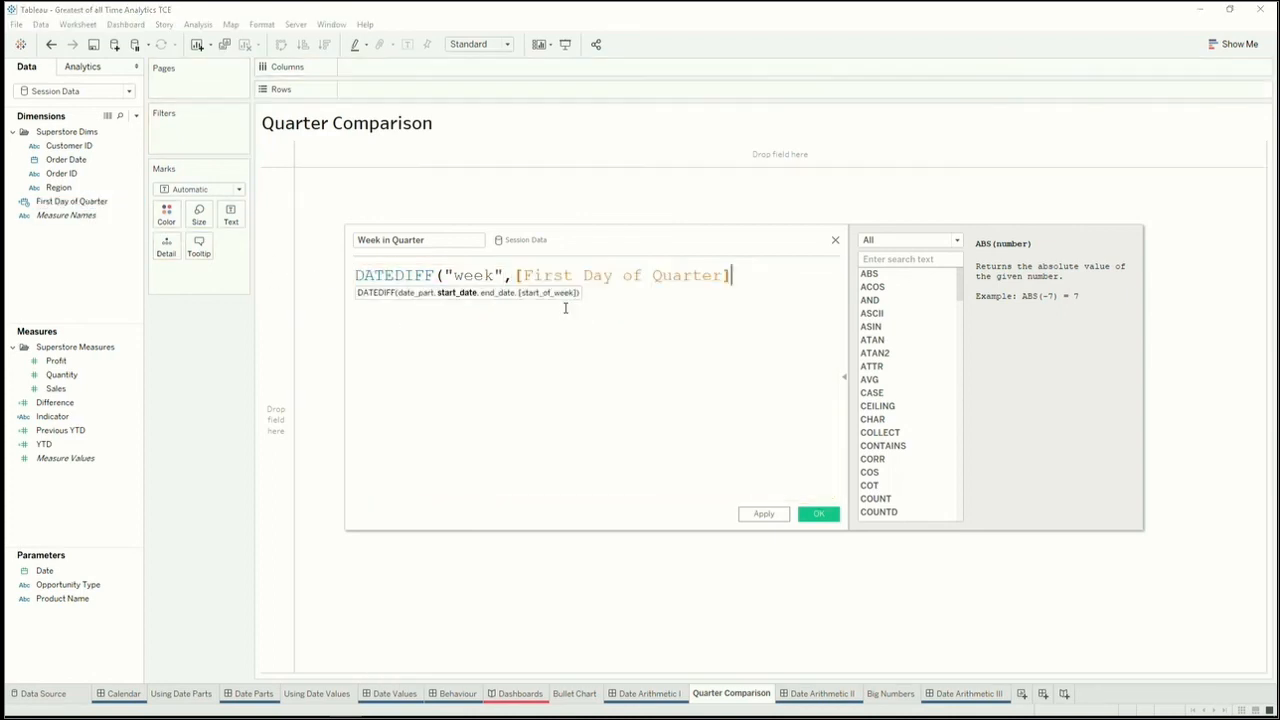
text(, Order)
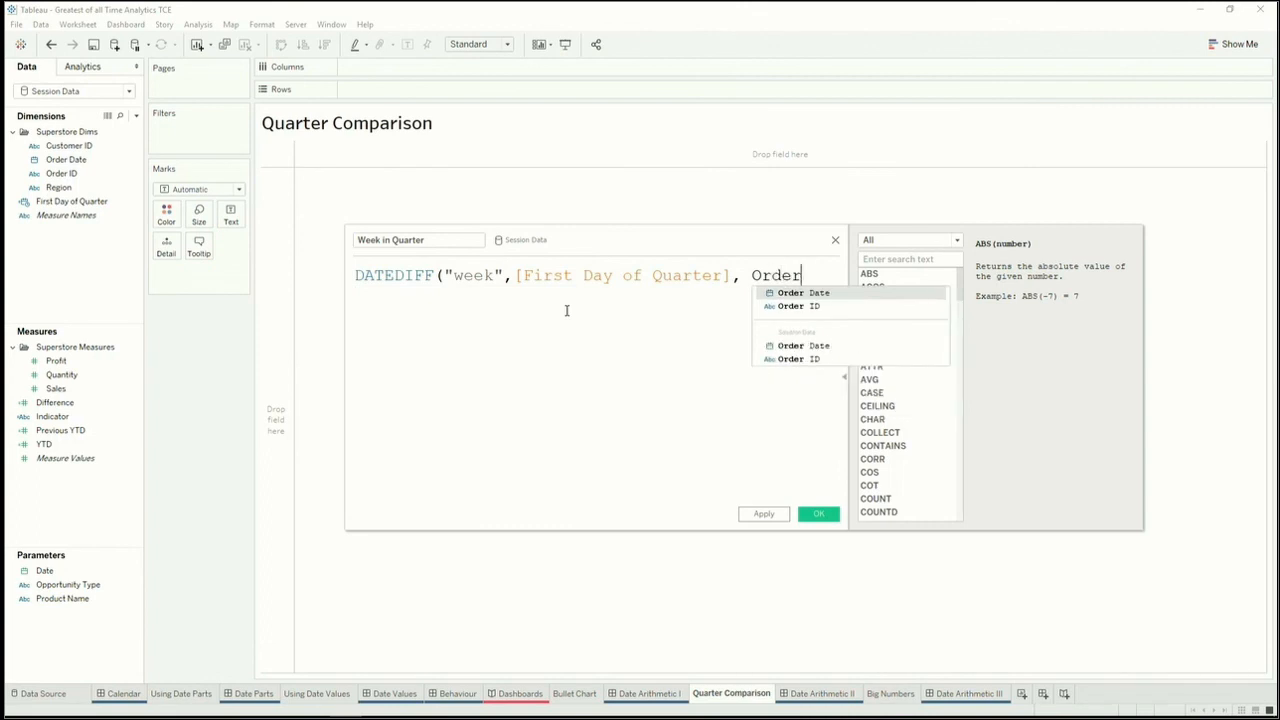
click(816, 292)
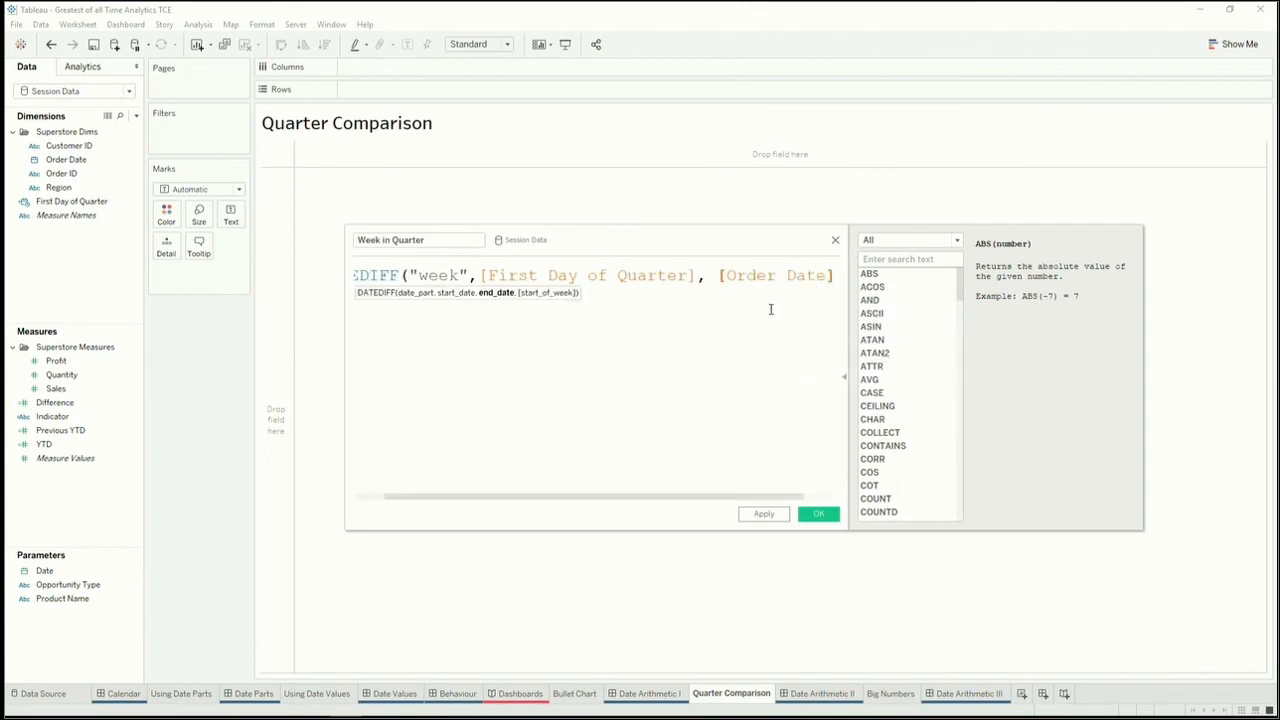
text())
drag(345, 530, 233, 543)
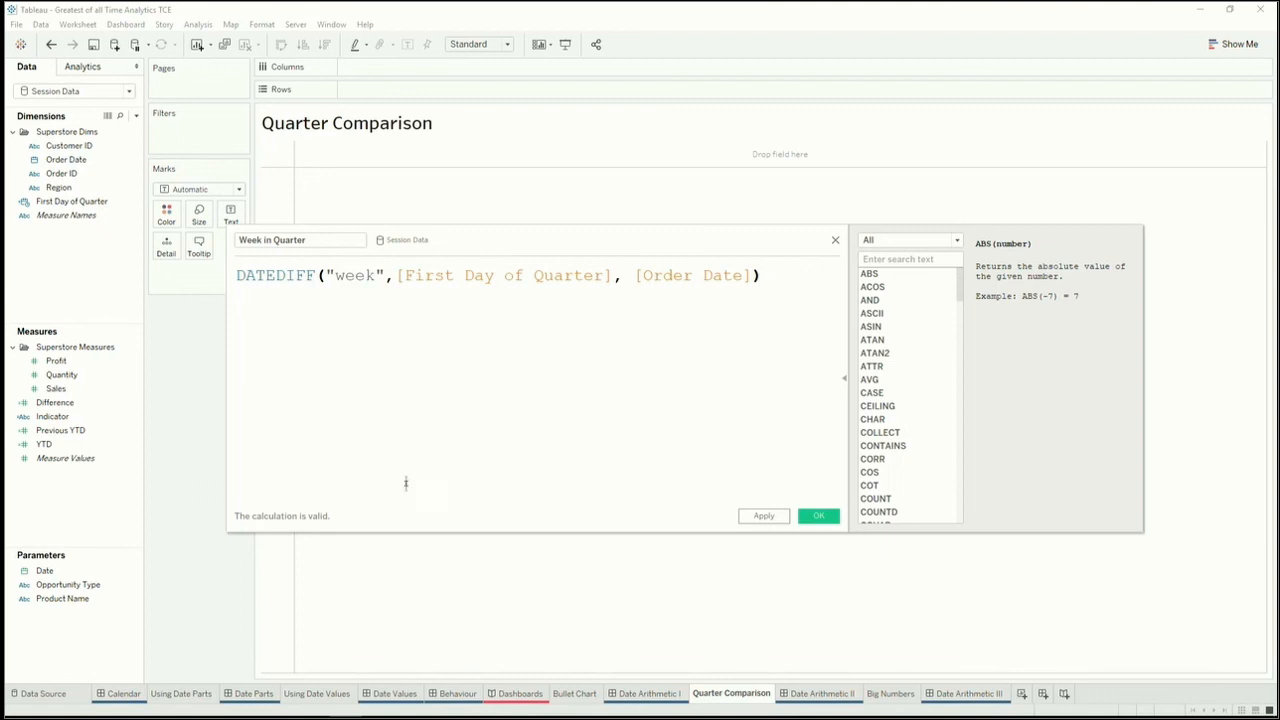
Step: Open the system calendar to examine how the weeks fall at the start of July 2018
mouse_move(516, 715)
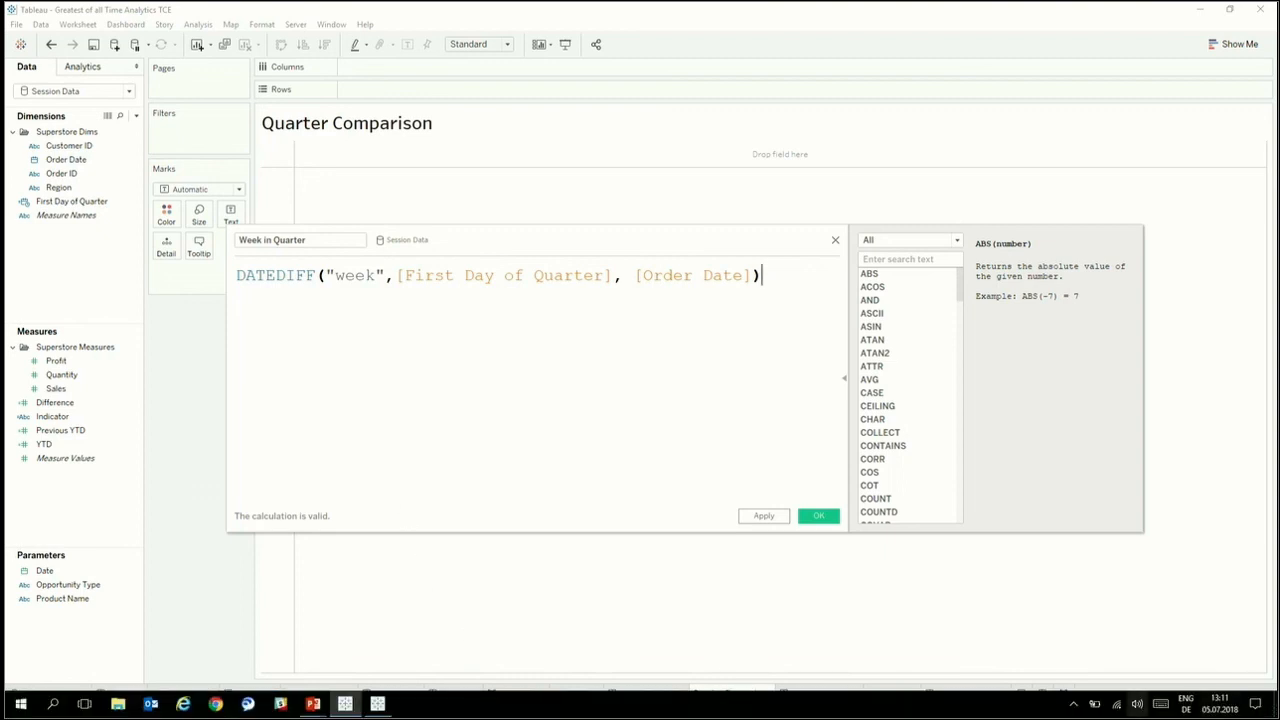
click(1222, 706)
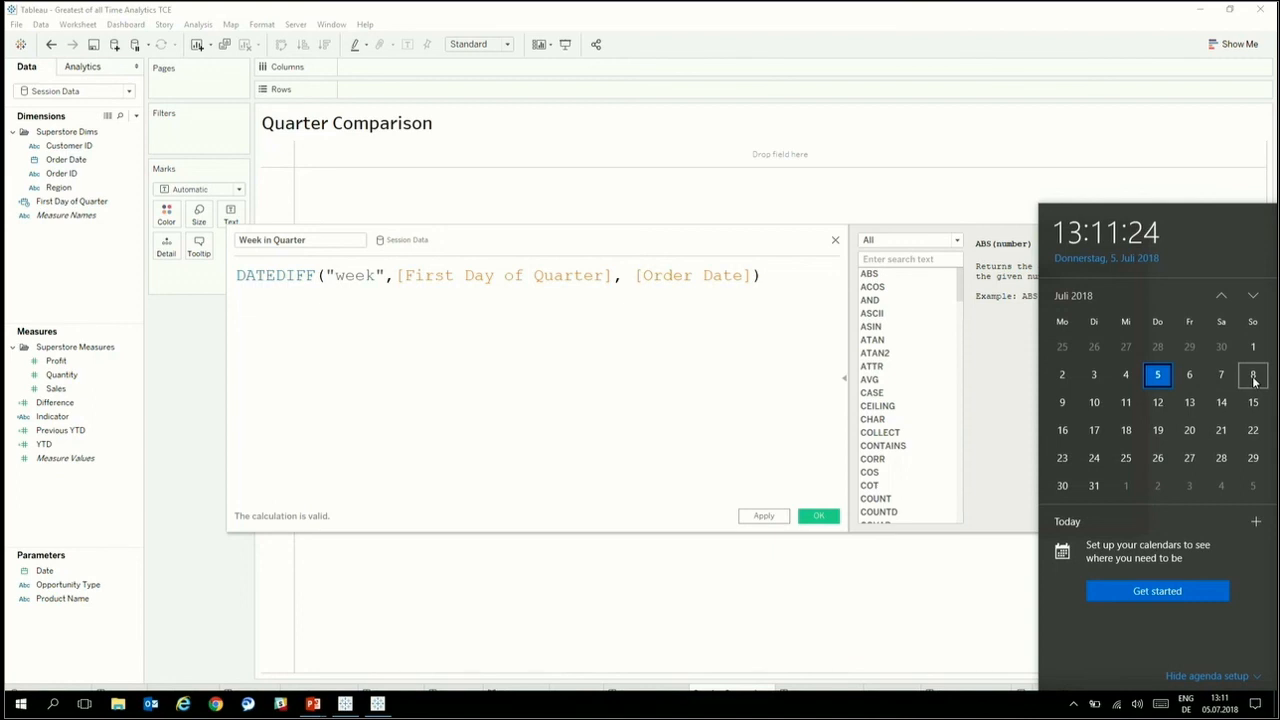
Step: Append +1 to the Week in Quarter formula and save the calculated field
click(773, 277)
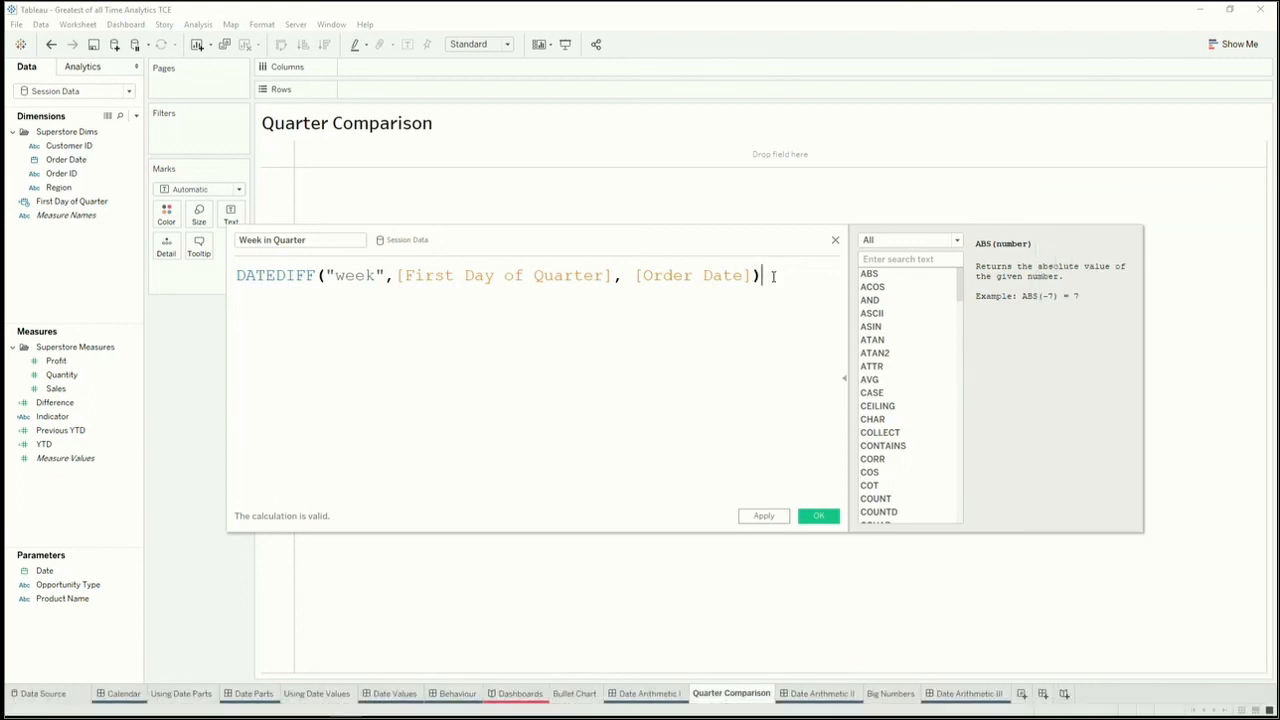
text(+1)
click(819, 517)
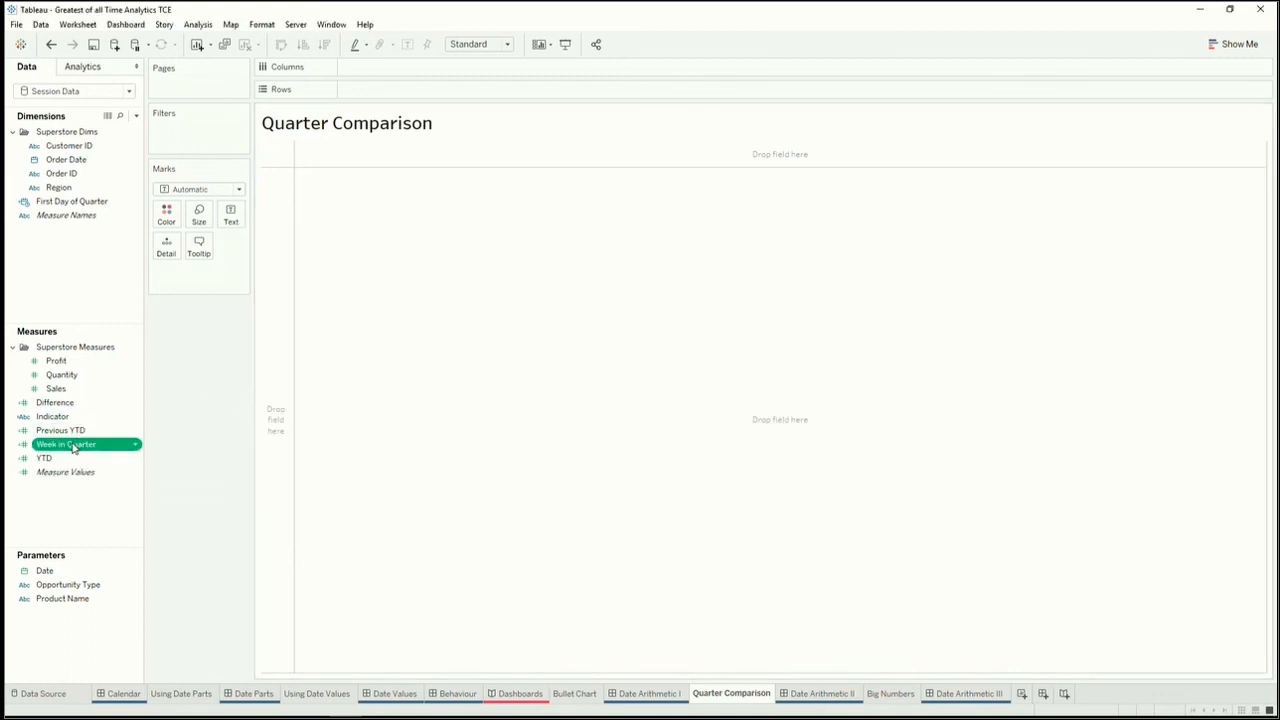
Step: Plot Sales as rows against Week in Quarter as columns and turn Sales into a running total
drag(72, 448, 380, 70)
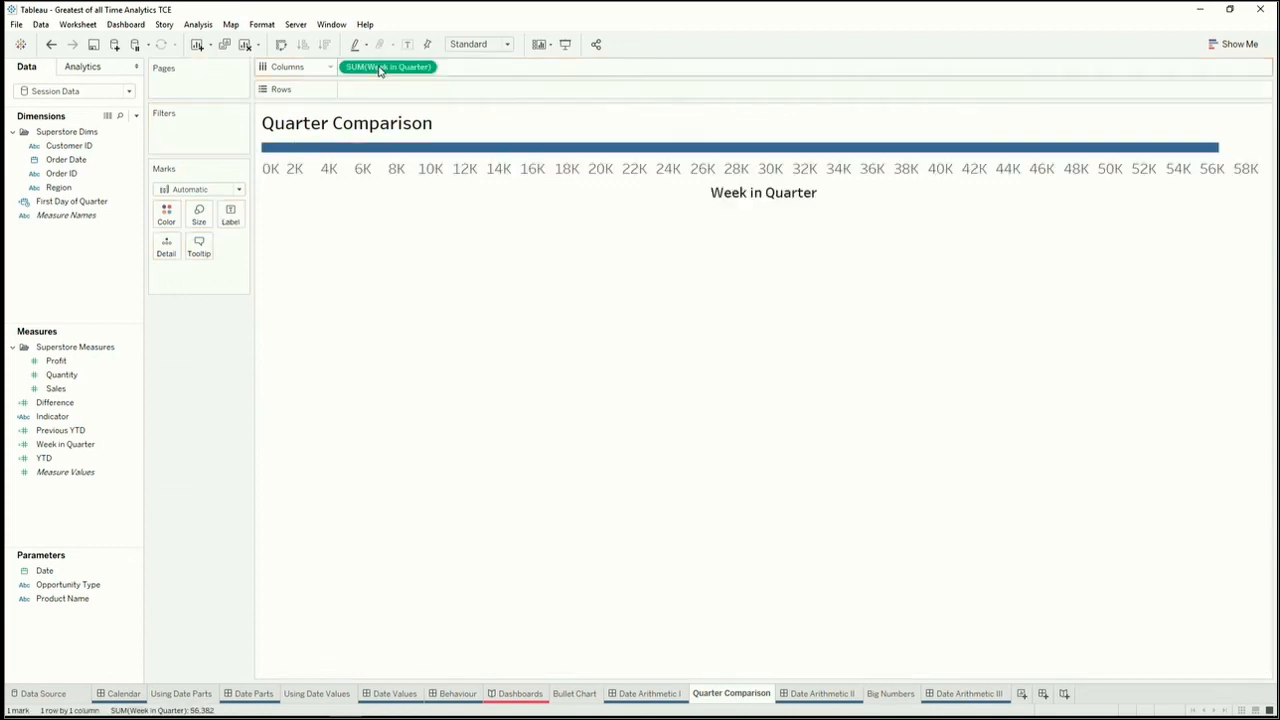
drag(56, 388, 378, 92)
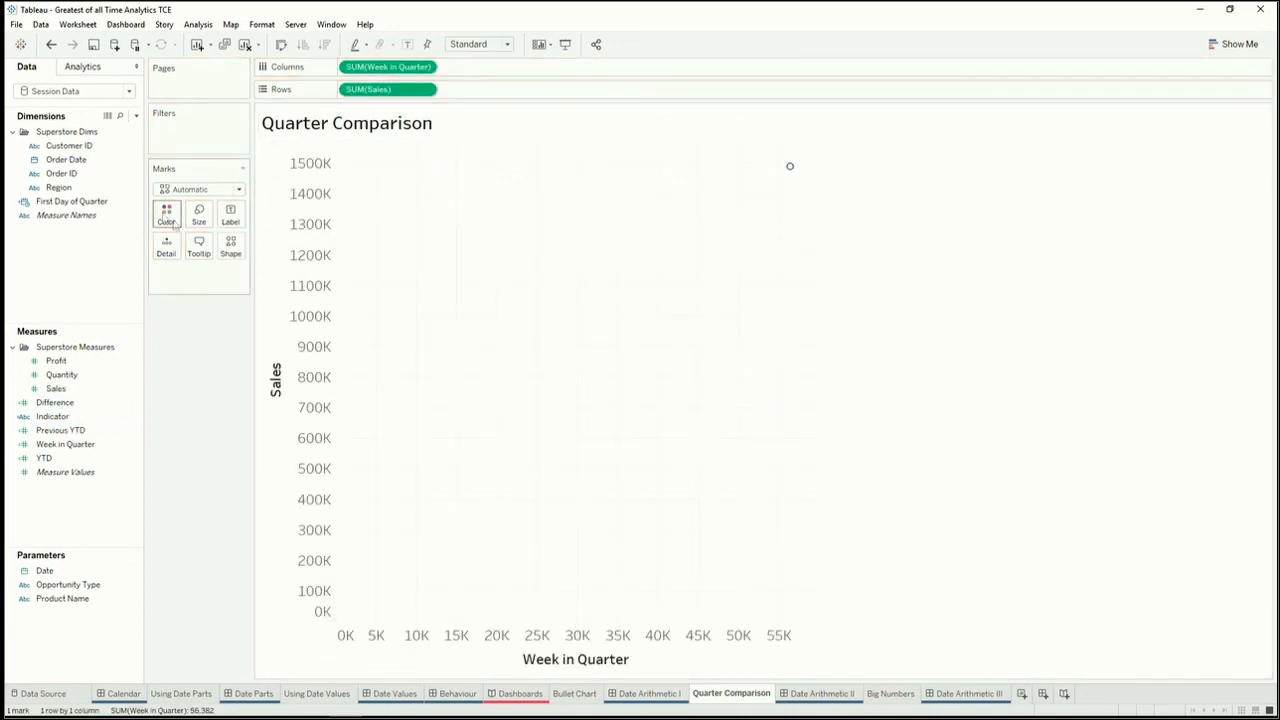
right_click(366, 93)
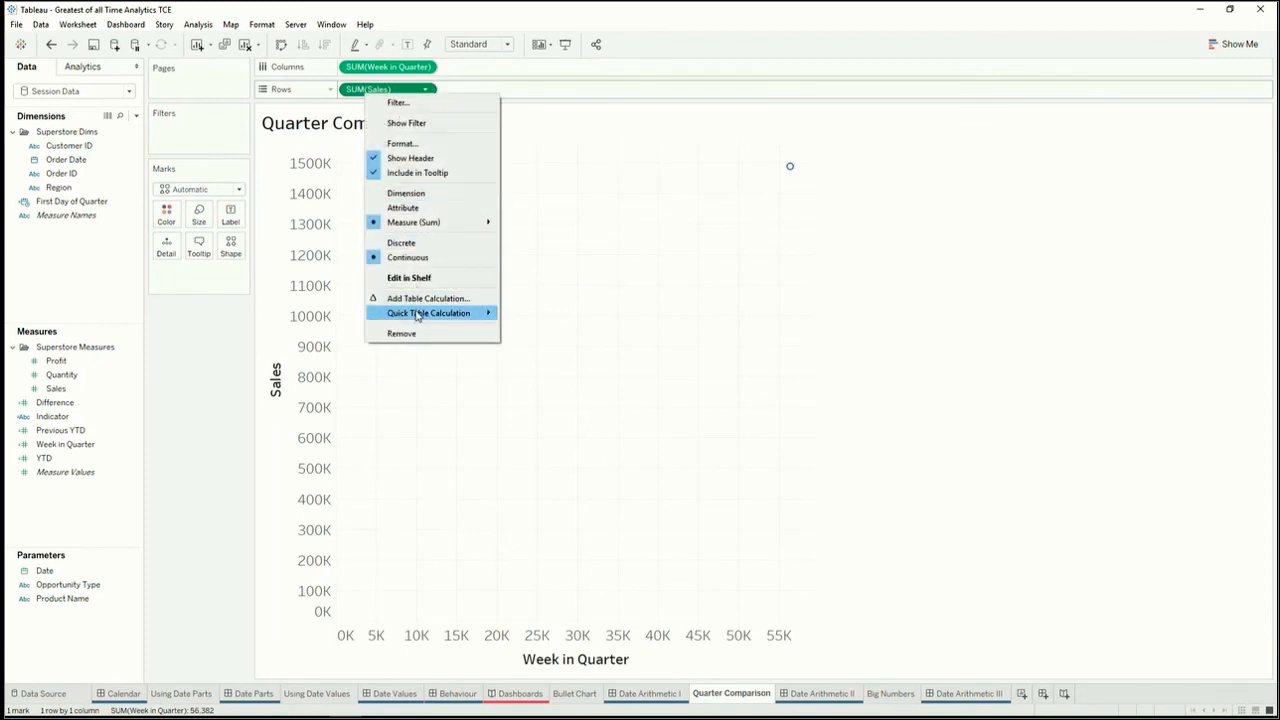
mouse_move(485, 322)
click(543, 314)
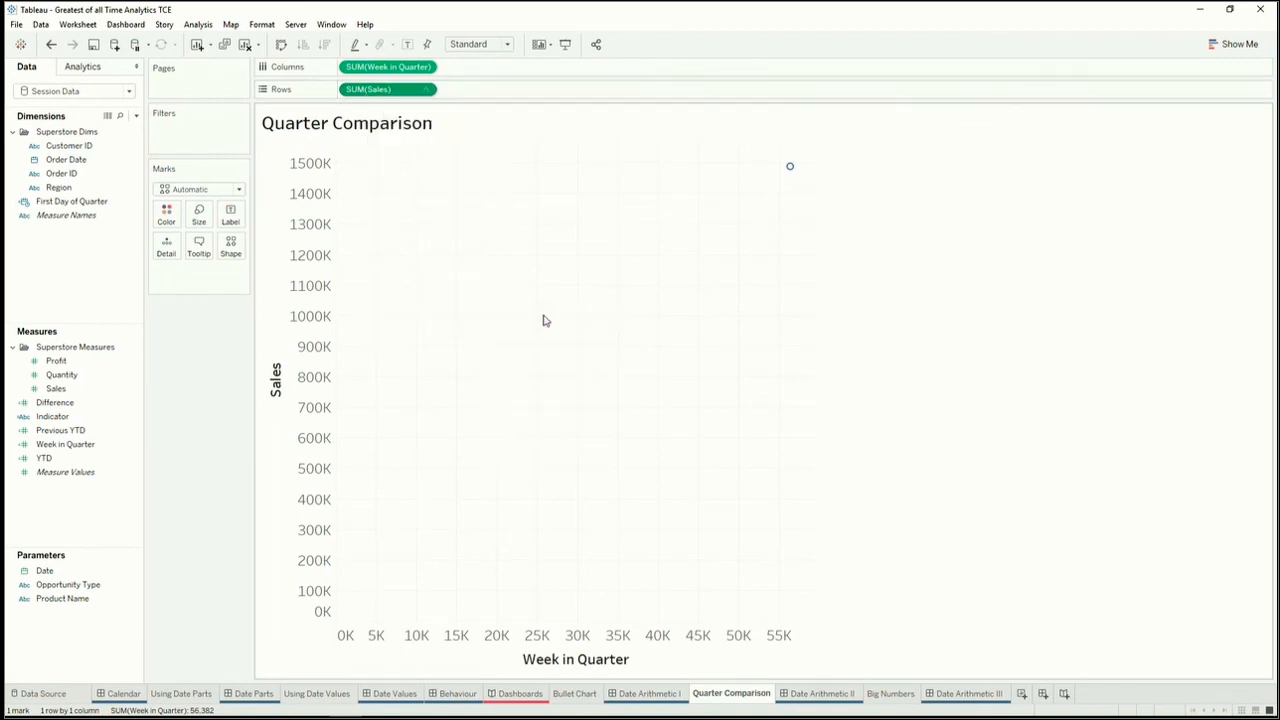
Step: Add Order Date as mark detail, broken down by year and quarter, and change the mark type to Line
click(66, 160)
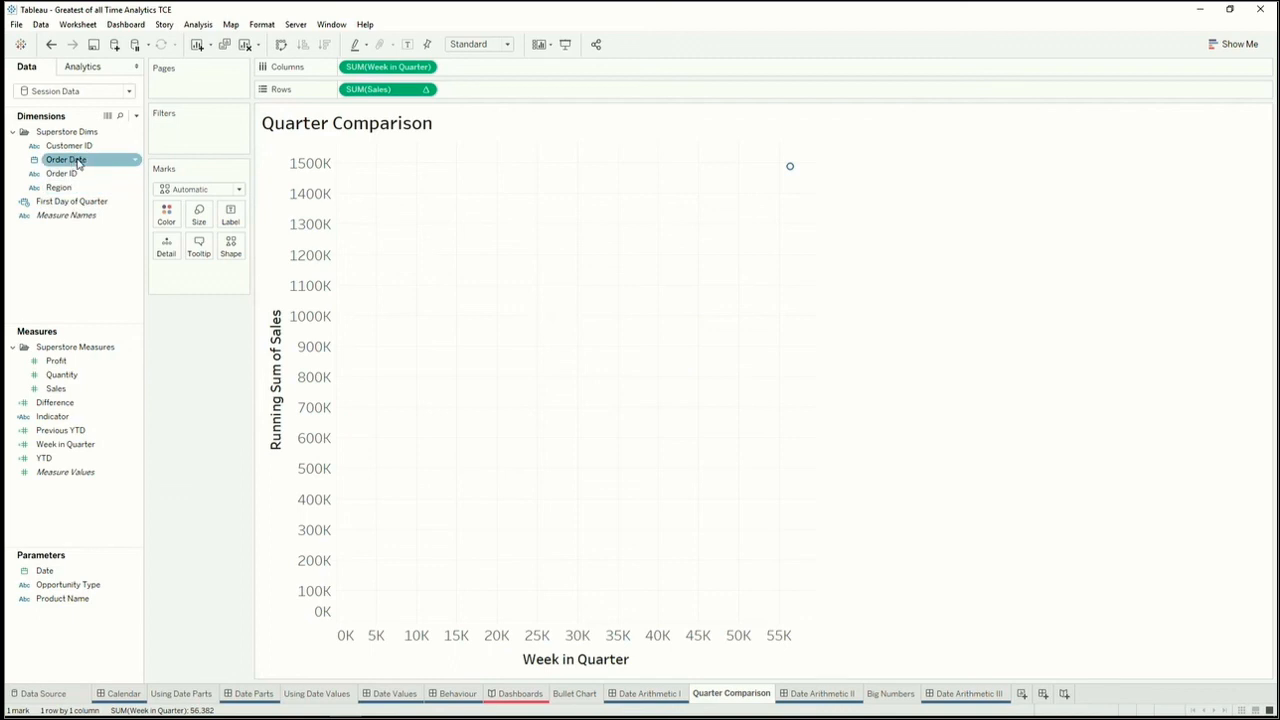
drag(78, 163, 173, 280)
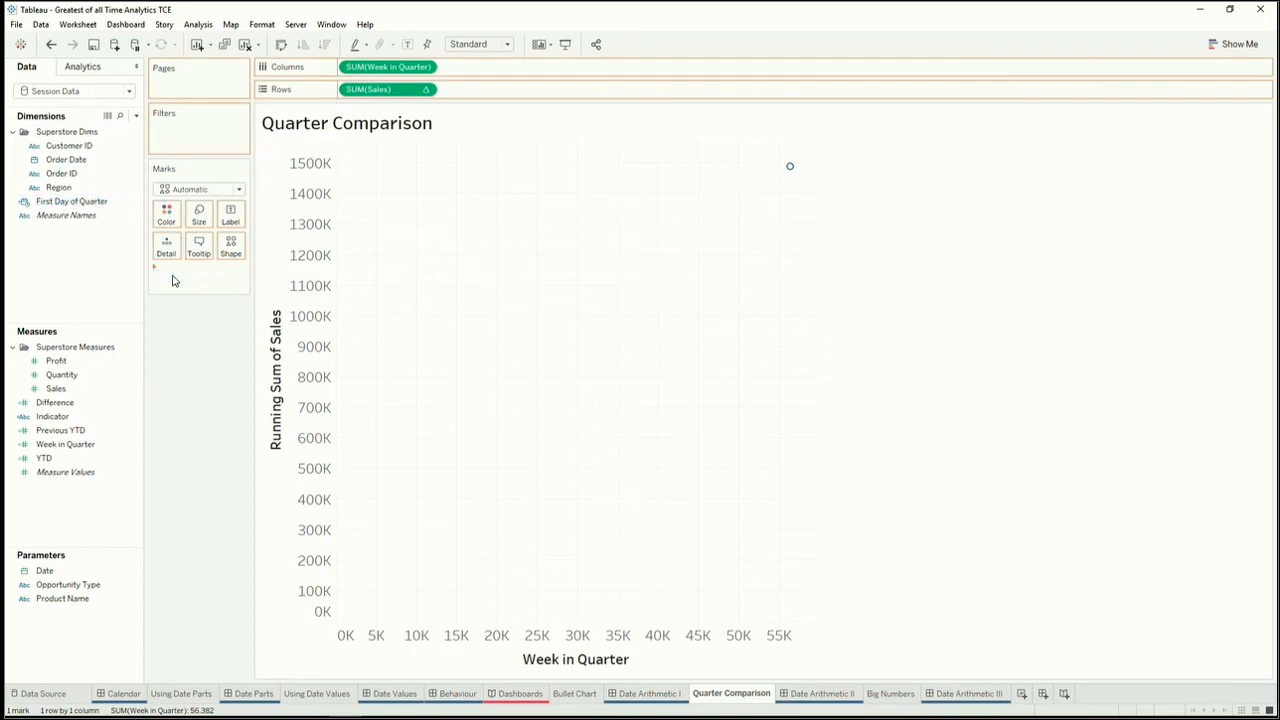
click(172, 188)
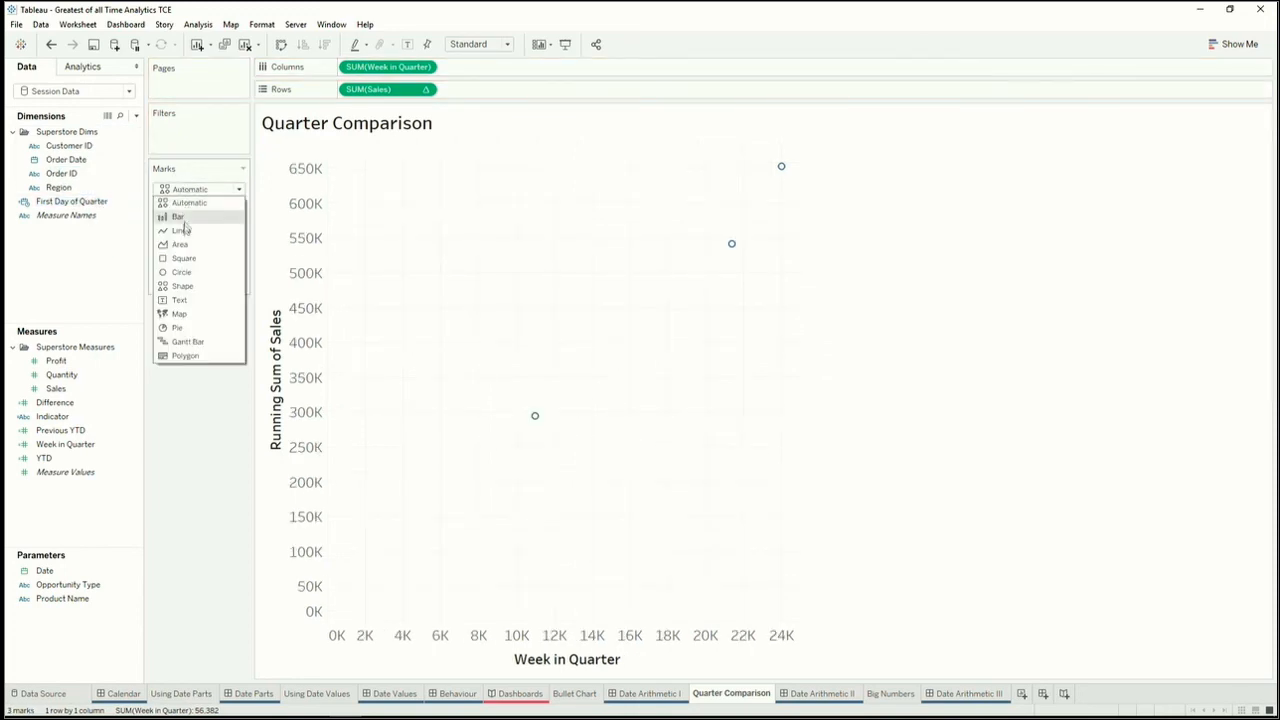
click(181, 272)
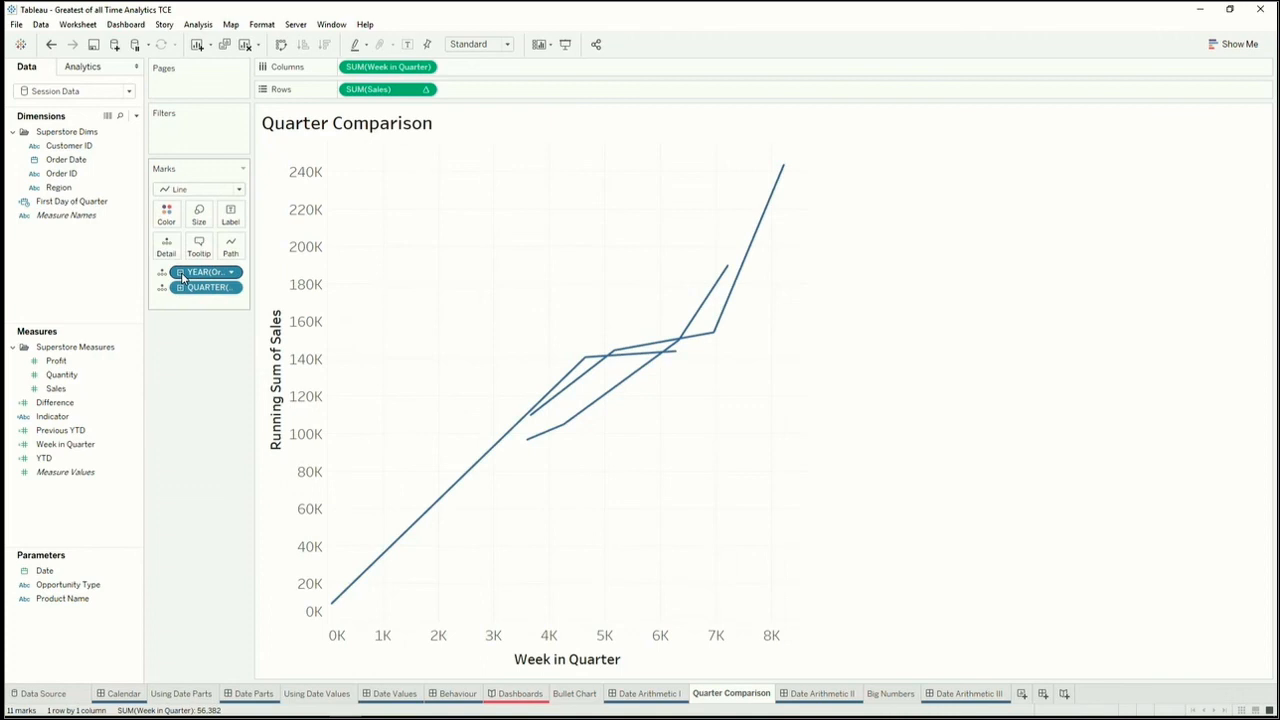
Step: Fit the chart to Entire View and convert the Week in Quarter column field to a dimension
click(476, 47)
click(476, 99)
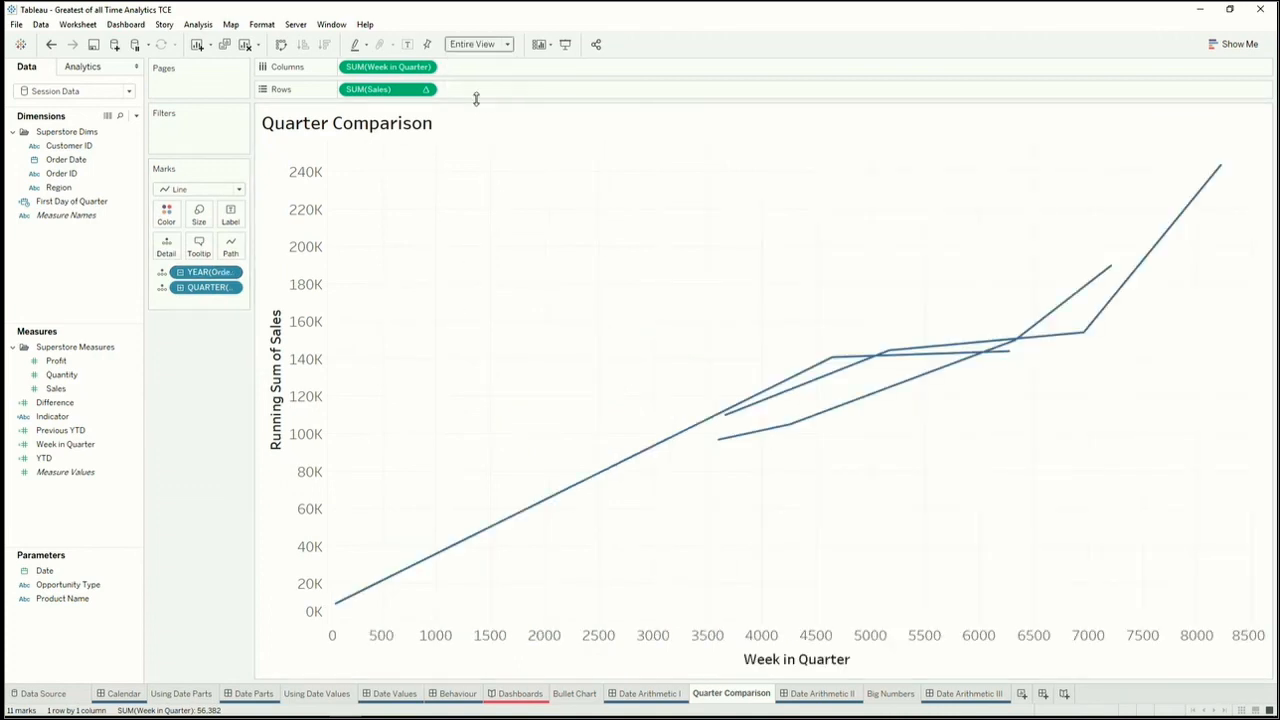
right_click(378, 70)
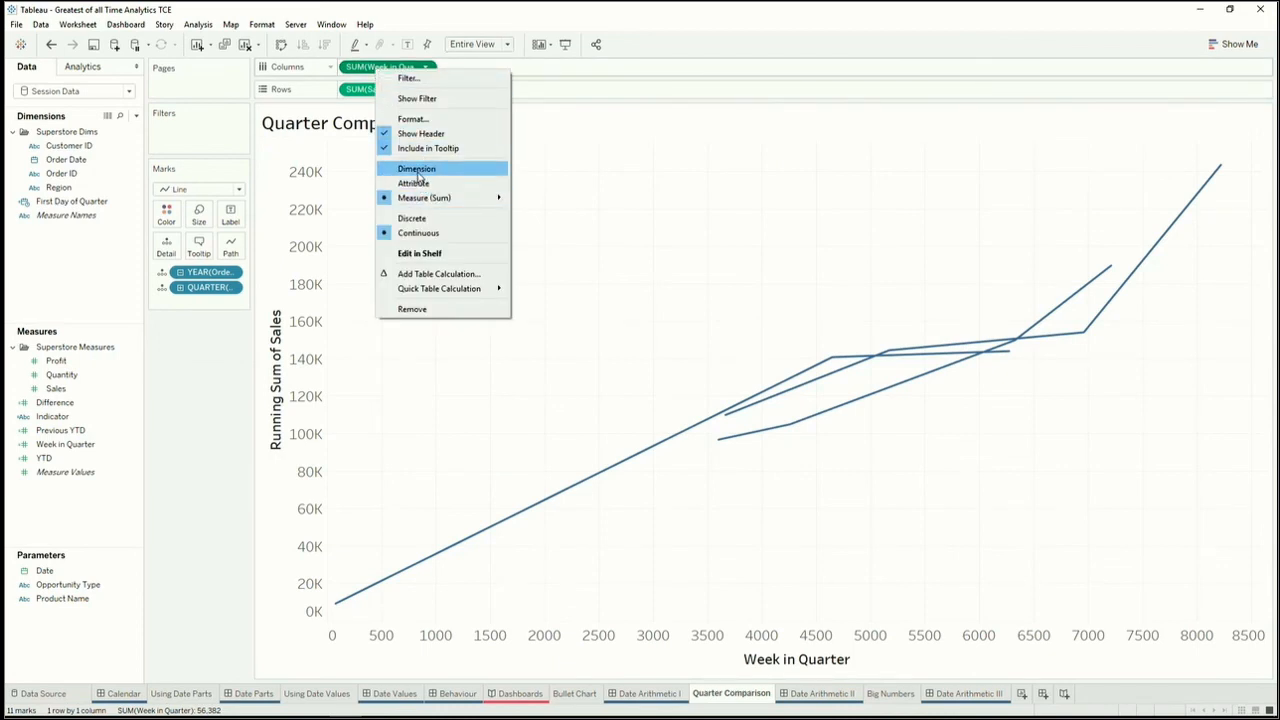
click(418, 170)
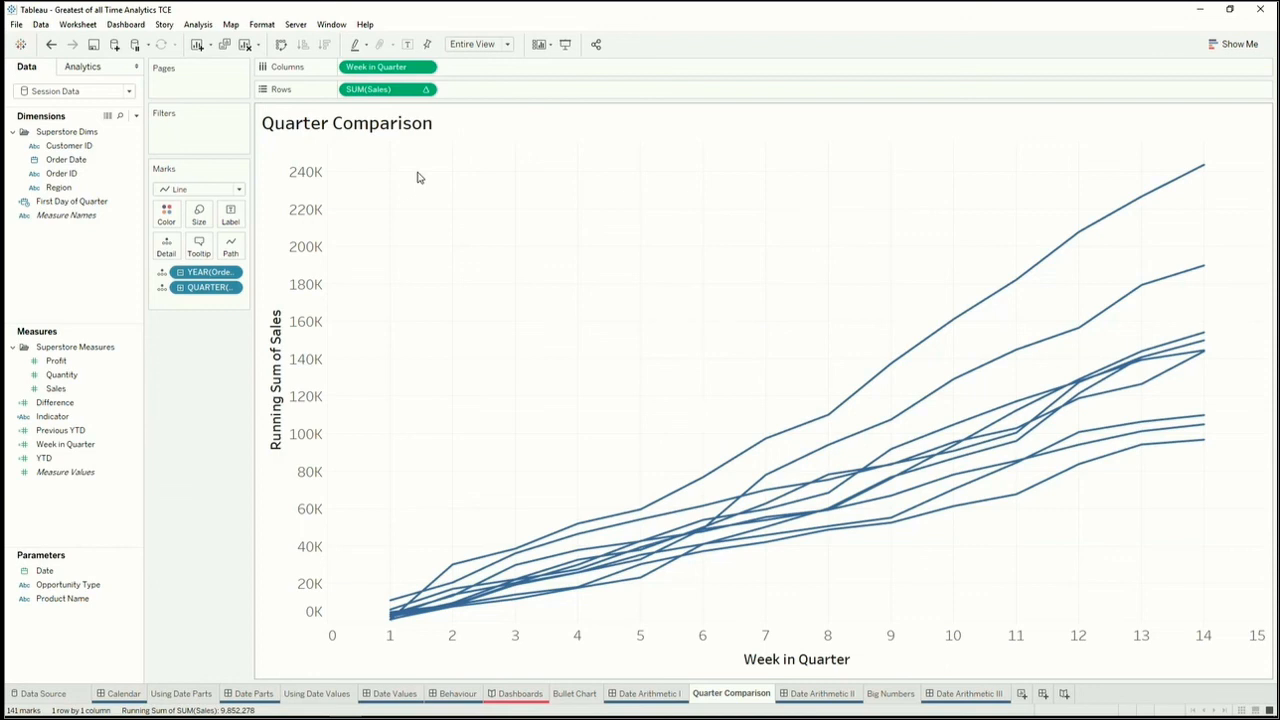
right_click(396, 68)
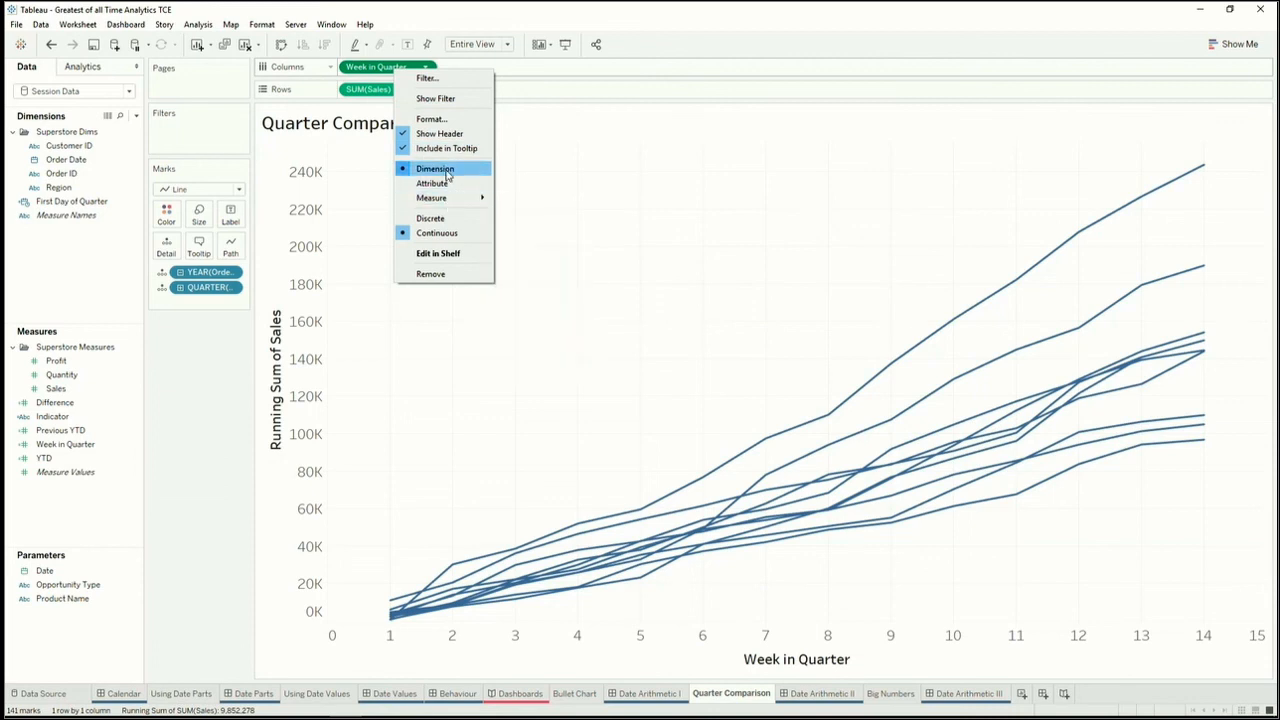
click(652, 214)
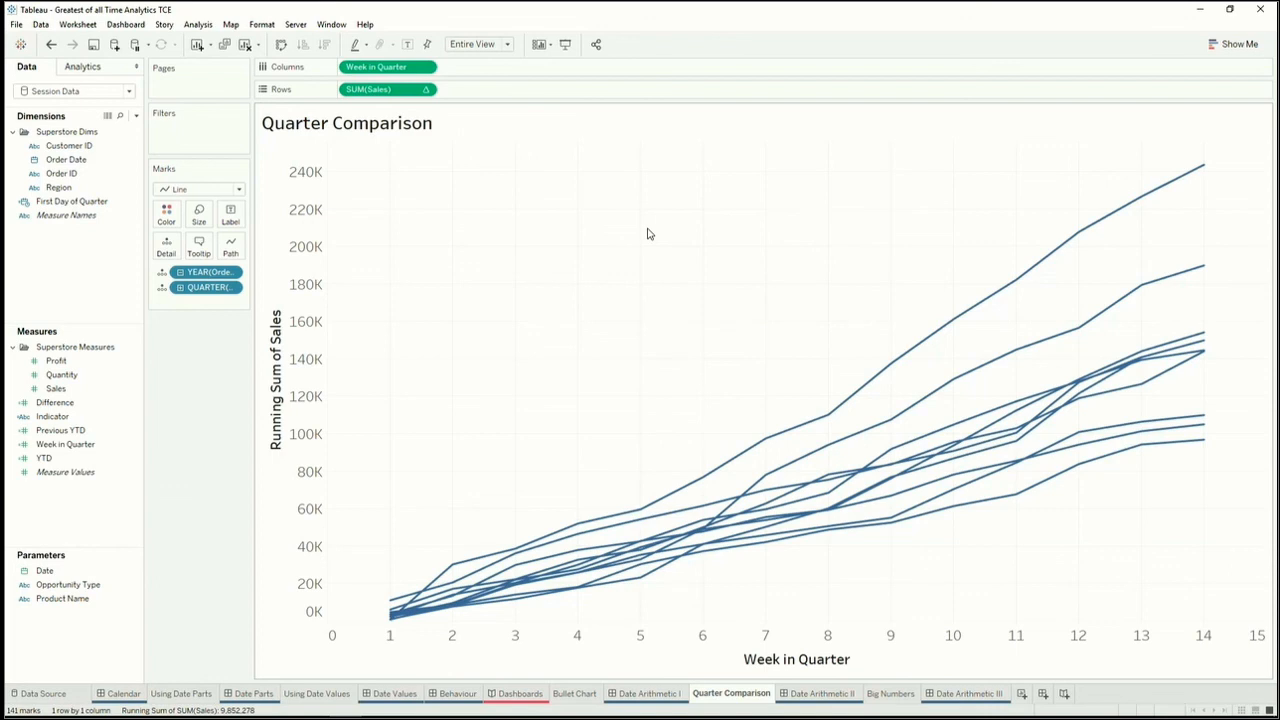
Step: Create a calculated field named Highlight Quarter, starting with IF datediff("quarter", [Order Date], TODAY())=0 THEN 'Current Quarter'
right_click(60, 279)
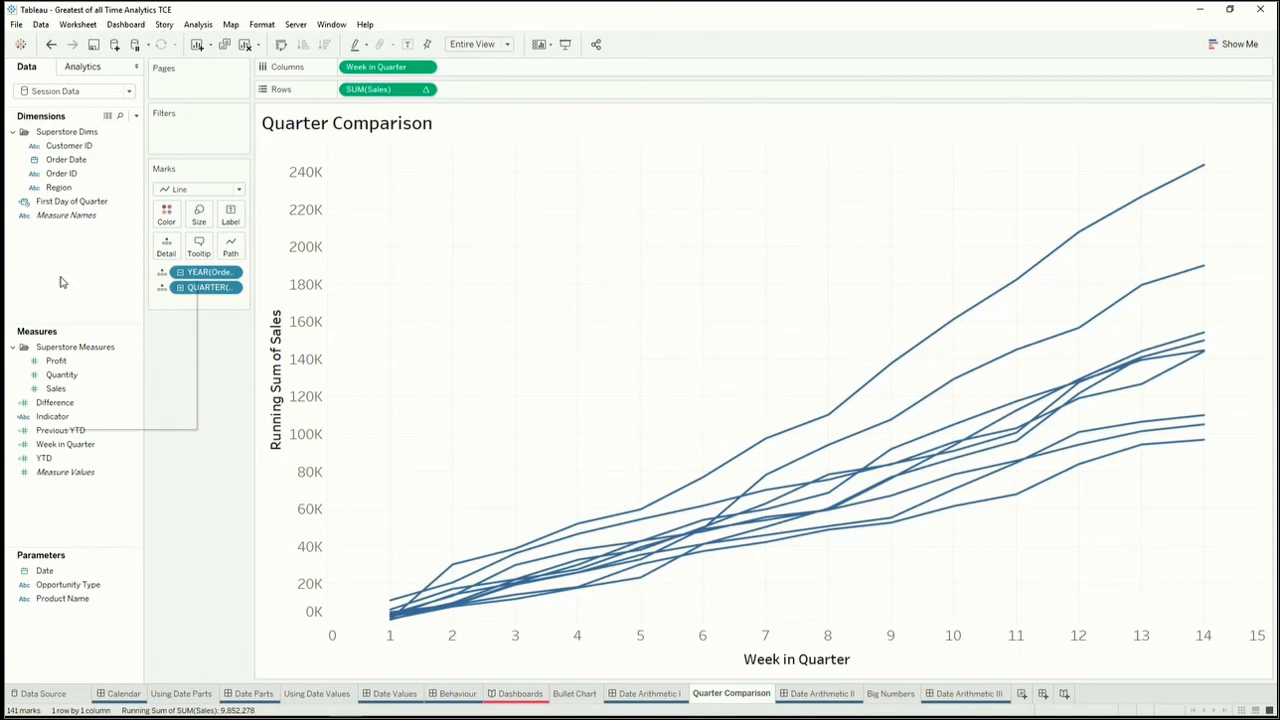
click(83, 291)
text(Highlight Quarter)
click(458, 316)
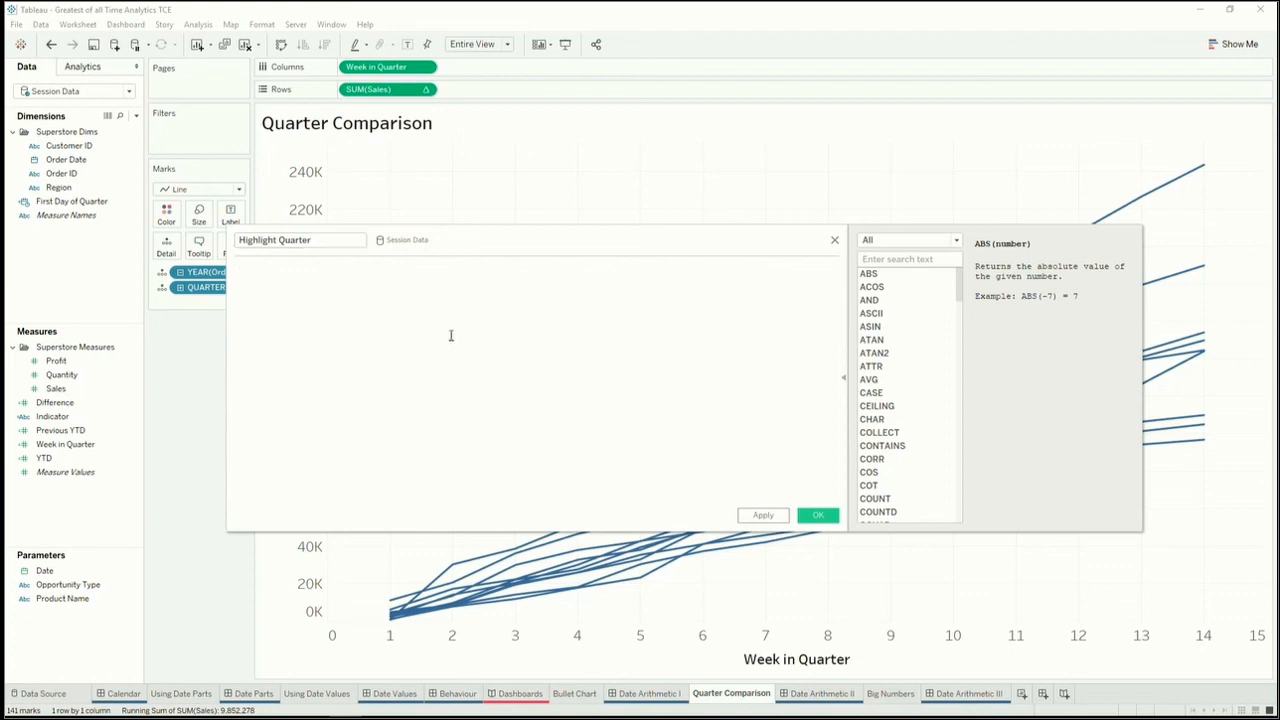
text(//O)
key(ctrl+a)
text(IF datediff("quarter", [Order Date], TODAY())=0 THEN 'Current Quarter')
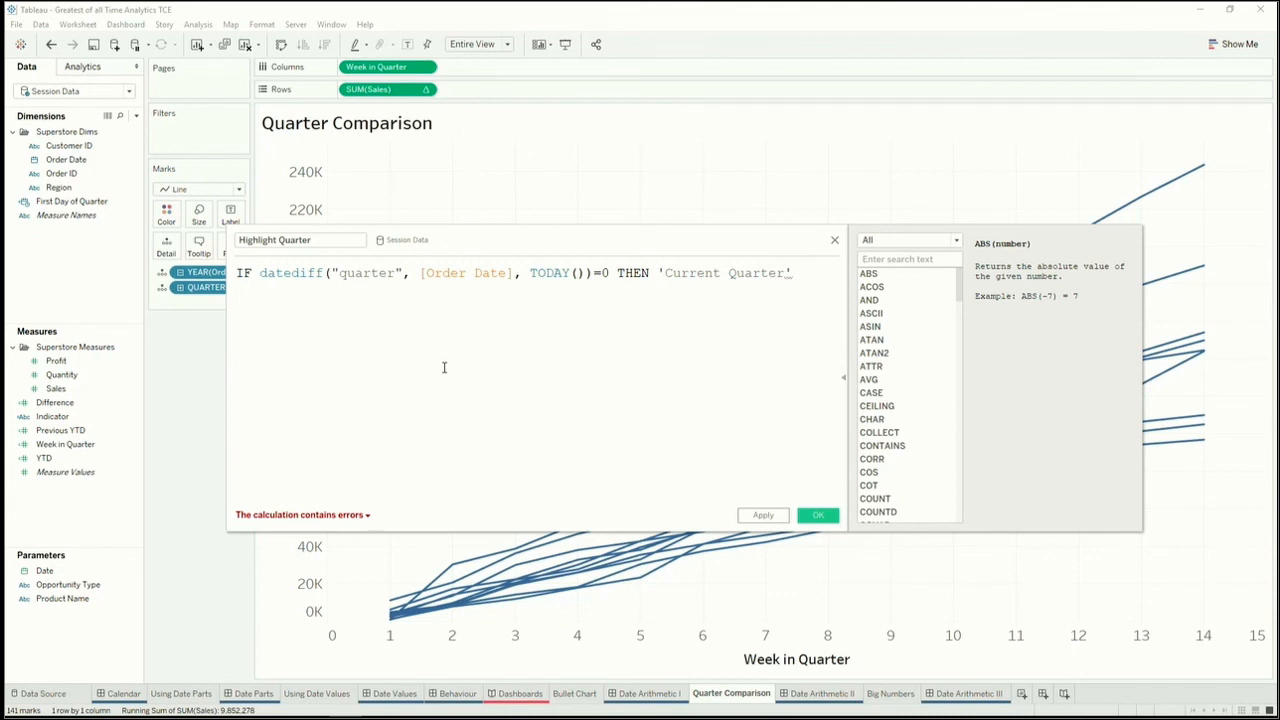
Step: Add the line ELSEIF datediff("quarter", [Order Date], TODAY())=1 THEN 'Previous Quarter' and widen the formula editor
key(Return)
text(//)
key(BackSpace)
key(BackSpace)
text(ELSEIF datediff("quarter", [Order Date], TODAY())=1 THEN 'Previous Quarter')
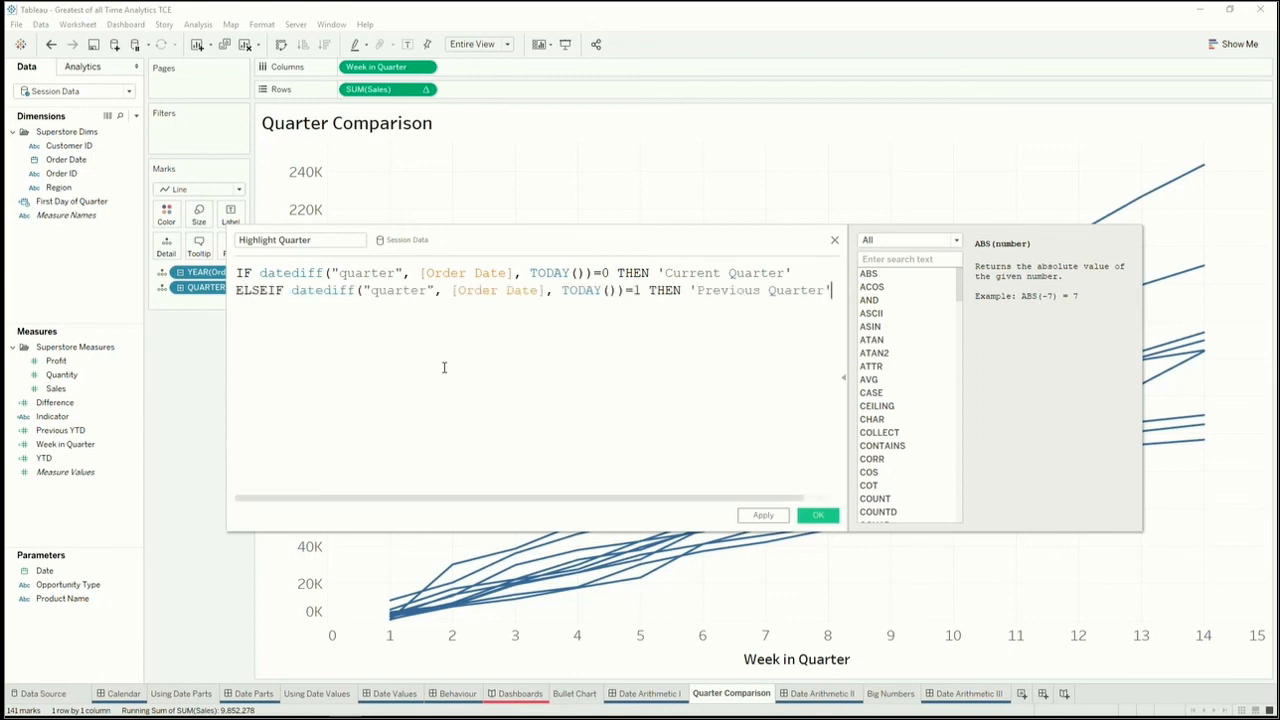
drag(228, 531, 195, 541)
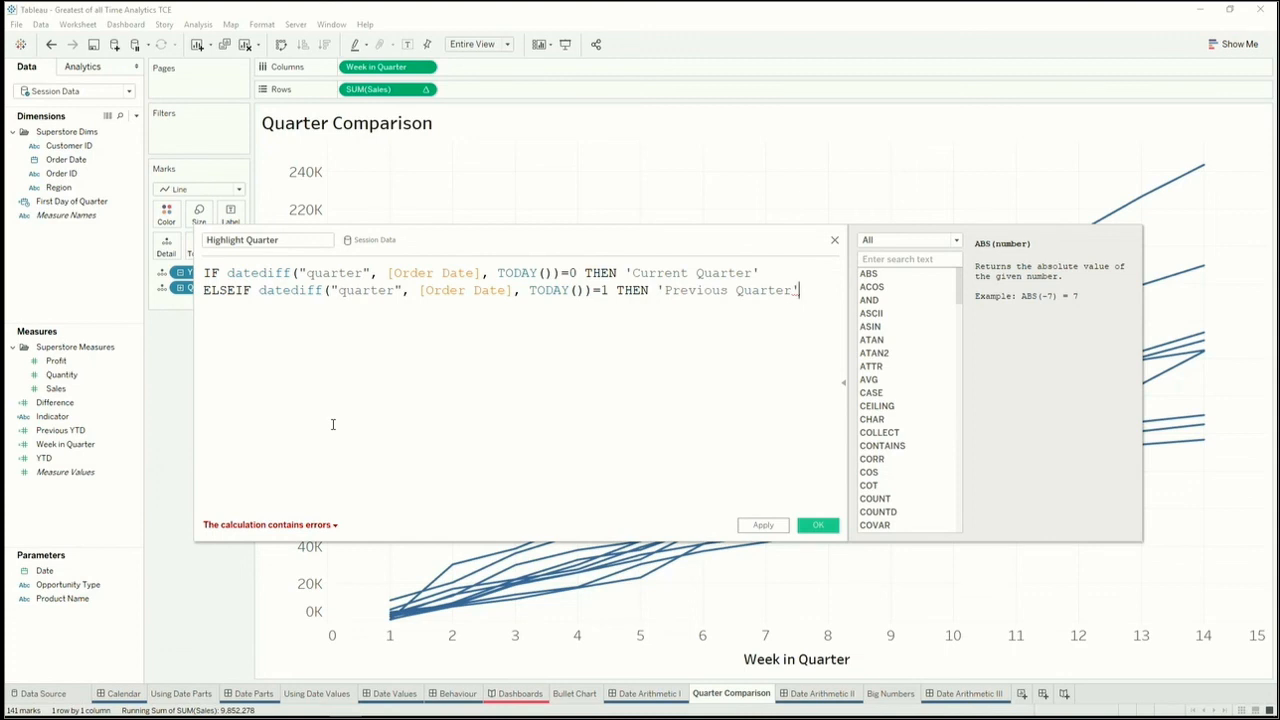
Step: Complete the formula with ELSEIF datediff("quarter", [Order Date], TODAY())=4 THEN 'This Quarter last year', ELSE 'Older' and END, and save the field
key(Return)
text(//)
text(4)
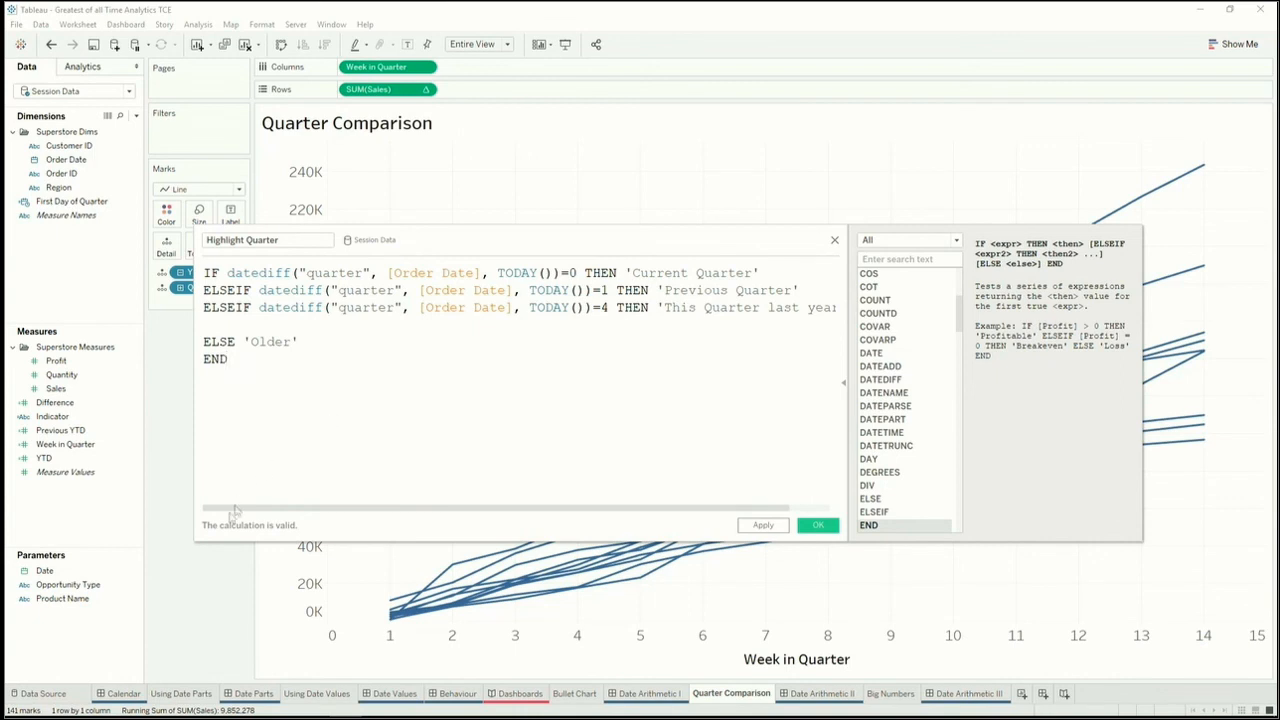
drag(200, 538, 120, 560)
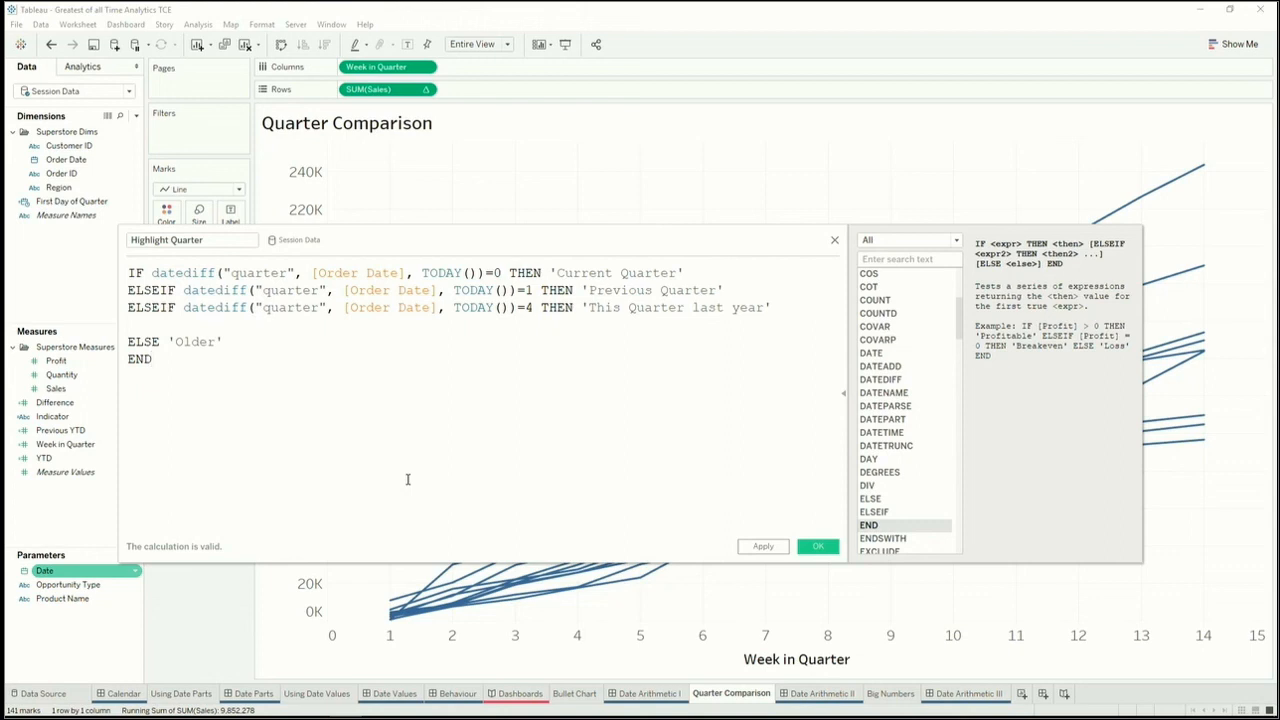
click(814, 548)
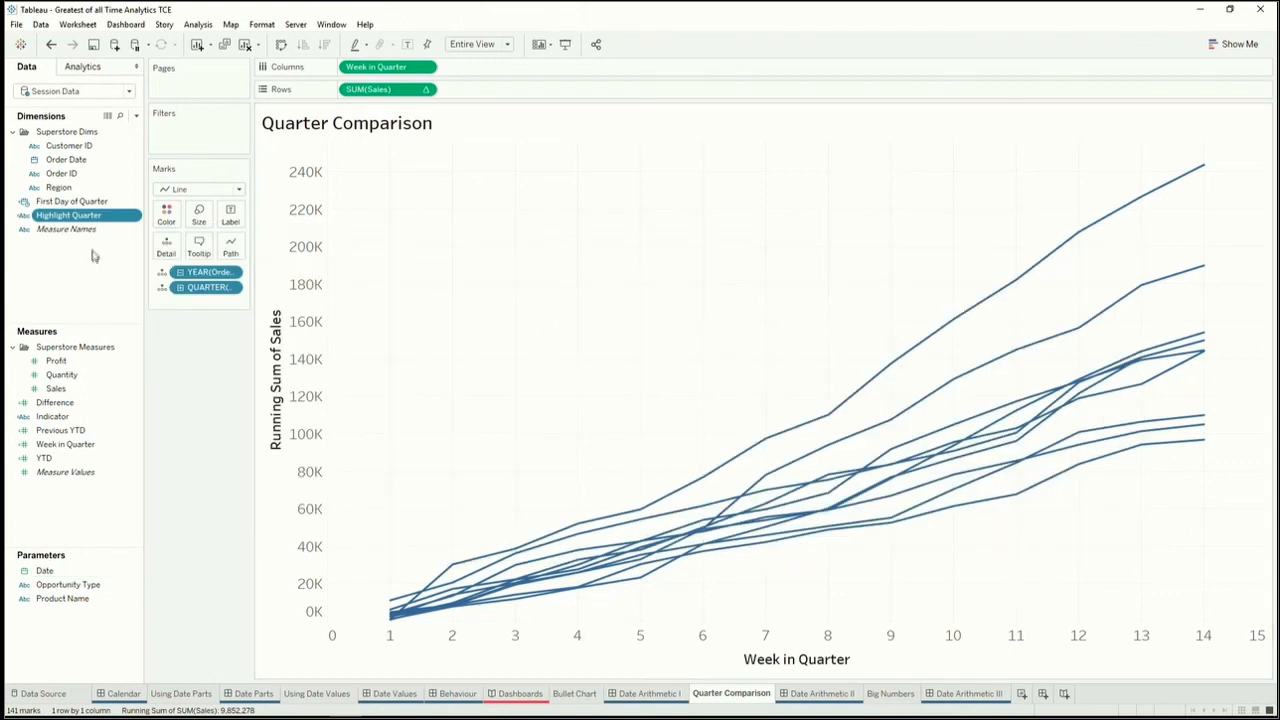
Step: Color the lines by Highlight Quarter and assign grey to the Older item
drag(68, 215, 180, 223)
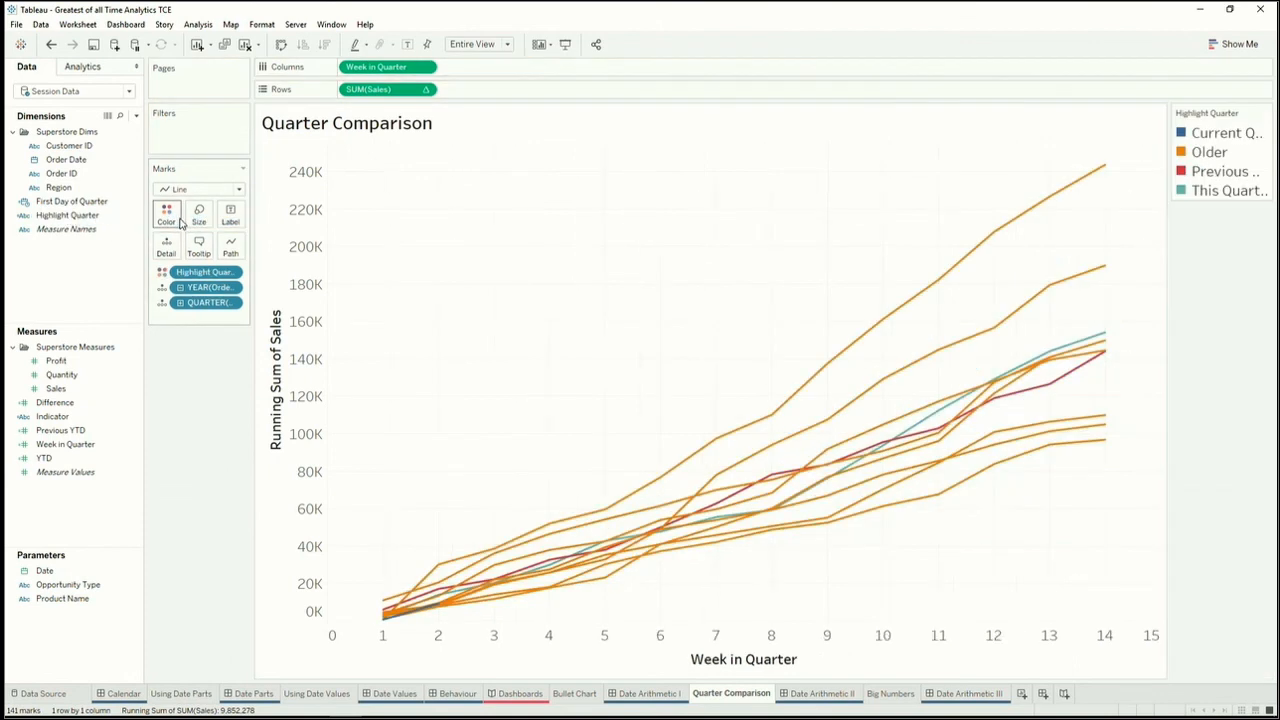
click(178, 220)
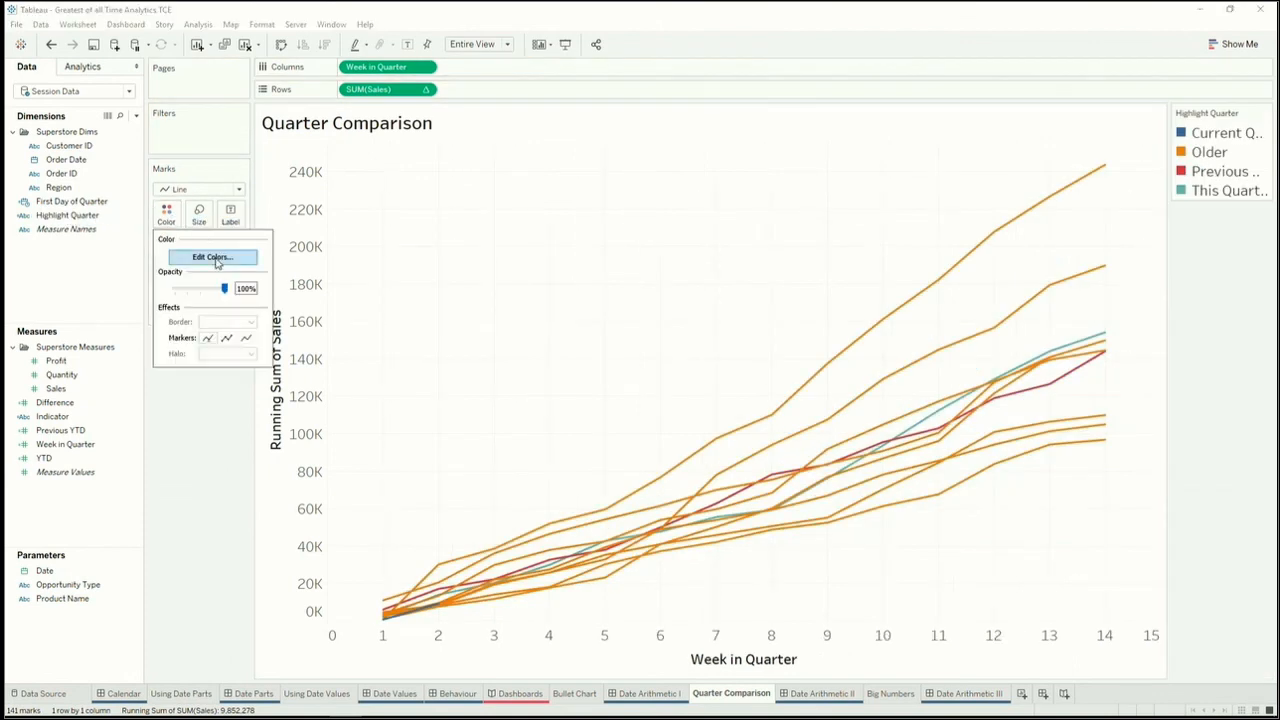
click(212, 257)
click(524, 293)
click(673, 402)
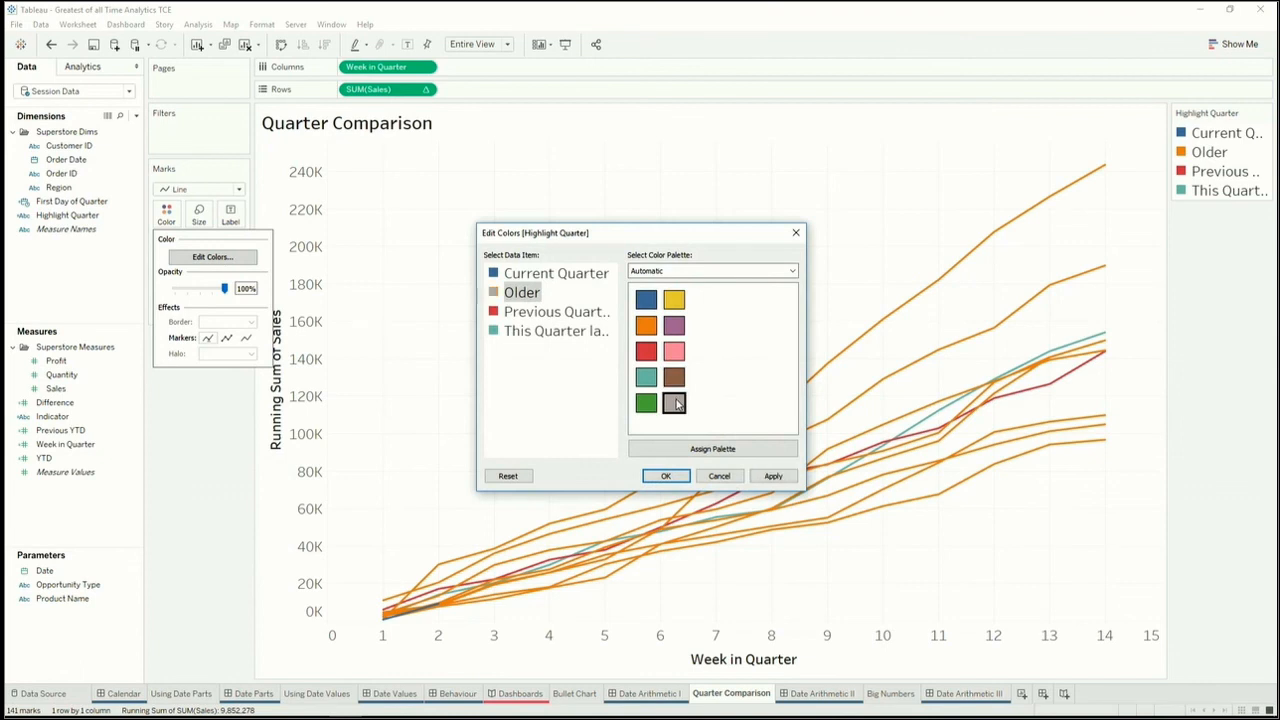
Step: Assign red to Current Quarter, orange to Previous Quarter and yellow to This Quarter last year, and confirm the colors
click(532, 318)
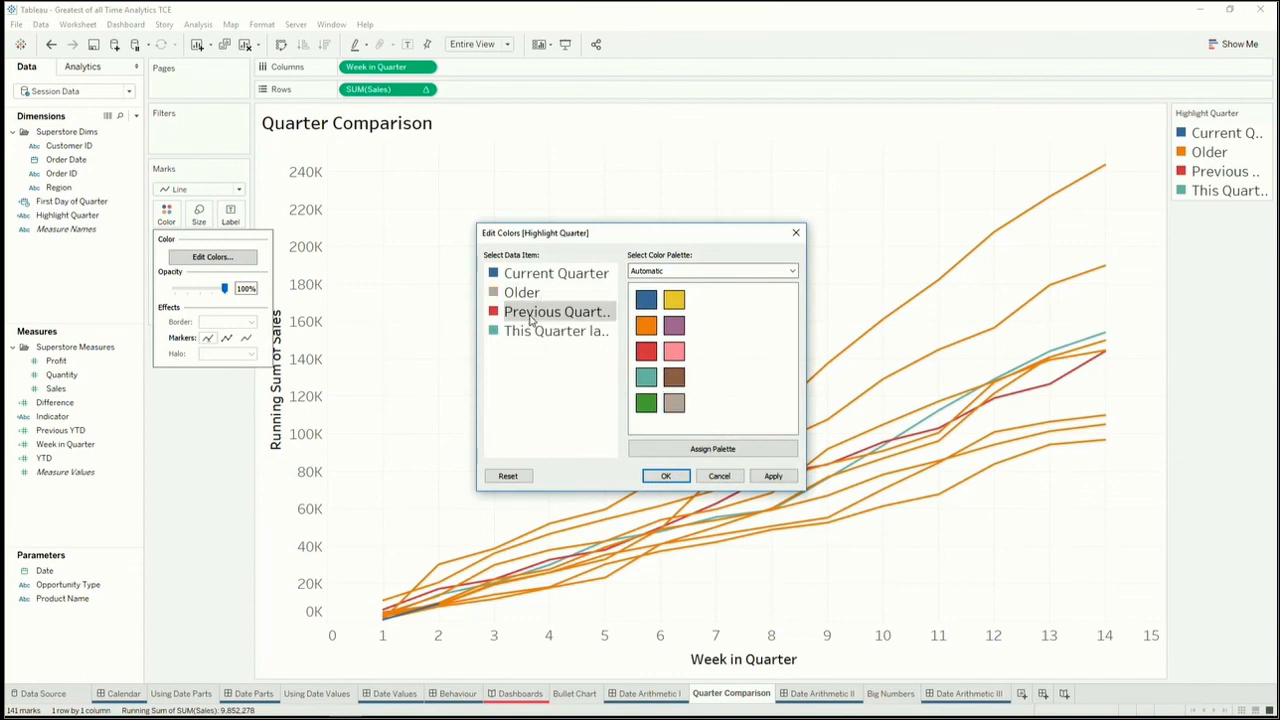
click(534, 287)
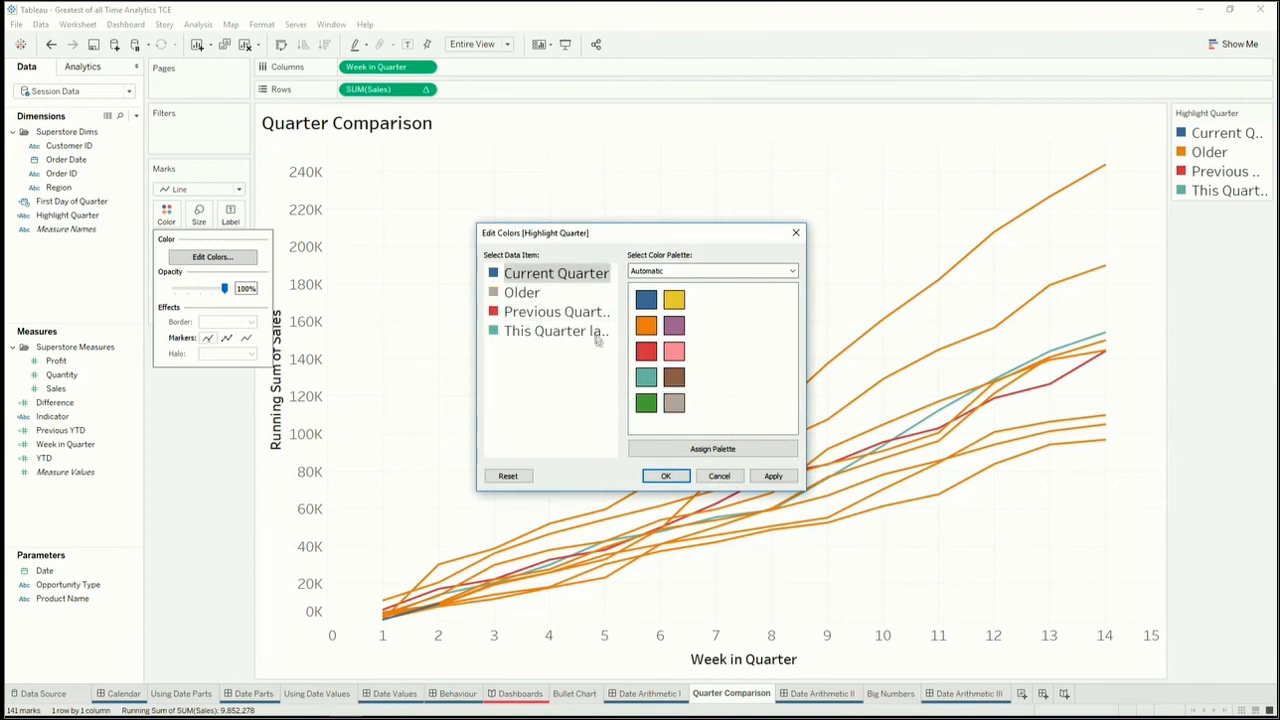
click(647, 355)
click(538, 312)
click(645, 325)
click(560, 331)
click(673, 301)
click(665, 476)
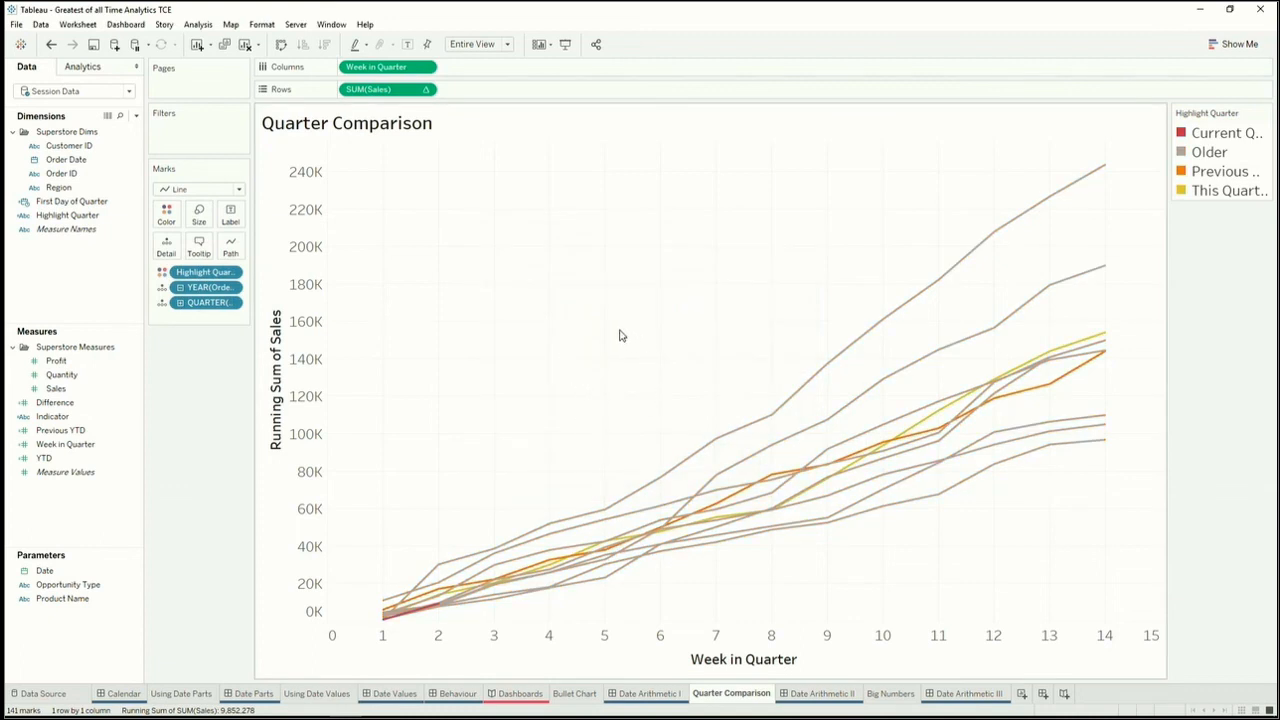
Step: Inspect the current quarter's line, highlight Previous Quarter and This Quarter last year in turn, and clear the highlighting
mouse_move(405, 614)
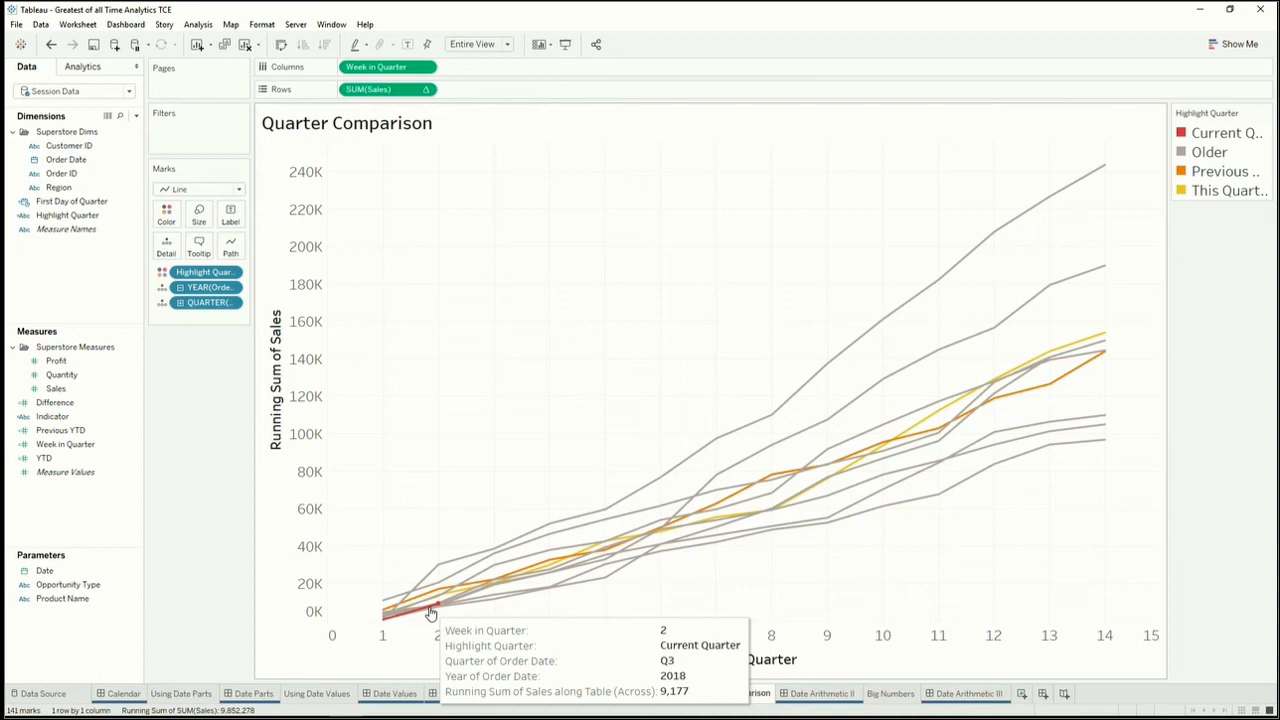
click(1221, 176)
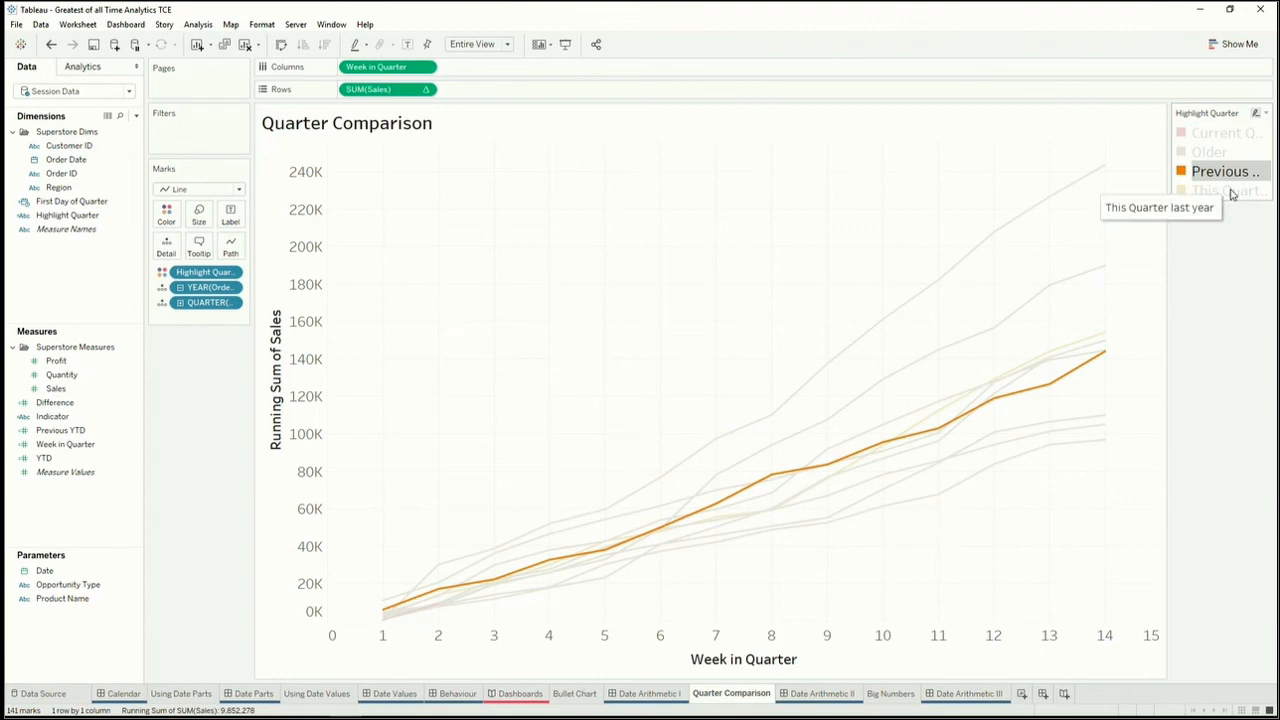
click(1232, 191)
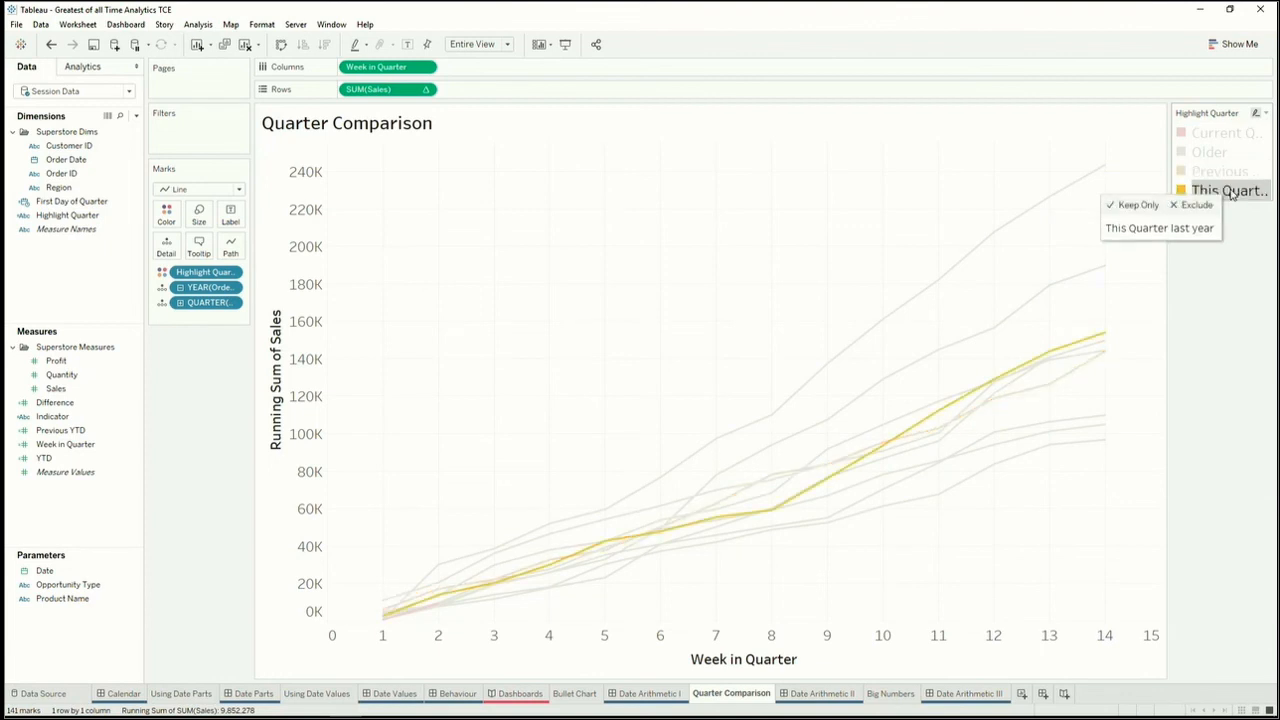
click(599, 250)
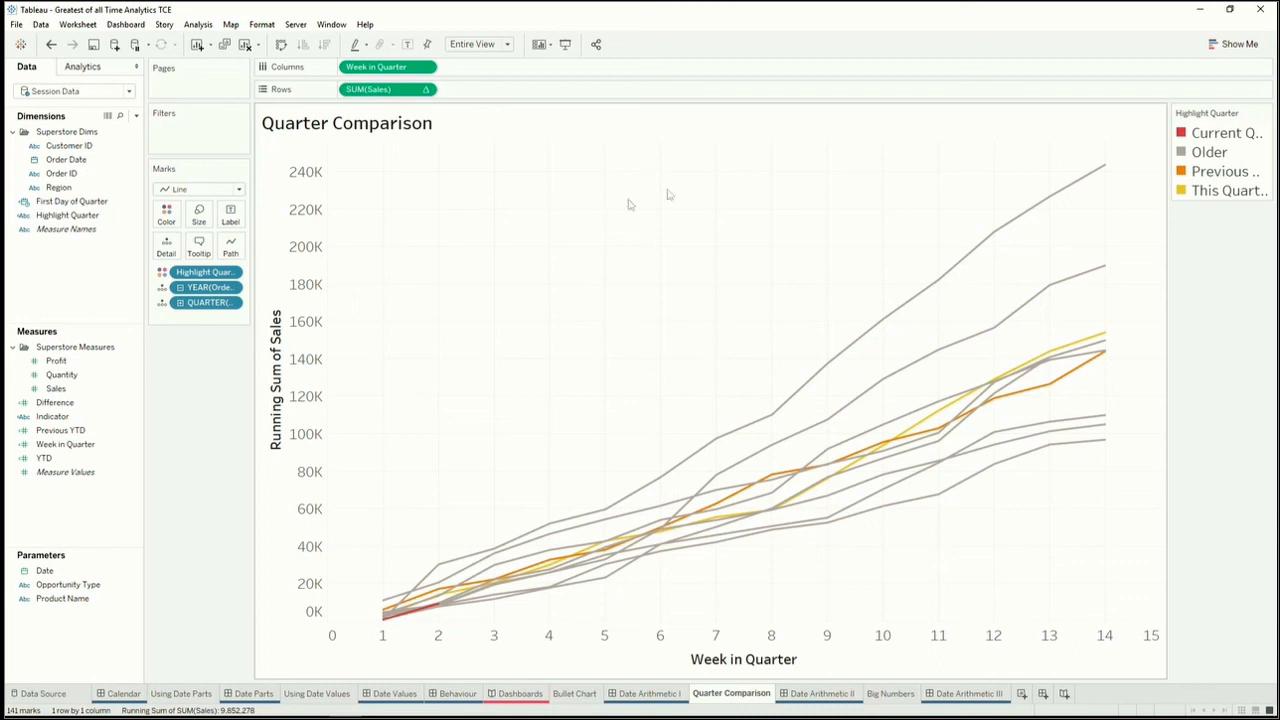
Step: Create a set named Make Thicker from Highlight Quarter containing Current Quarter, Previous Quarter and This Quarter last year
click(62, 218)
right_click(63, 222)
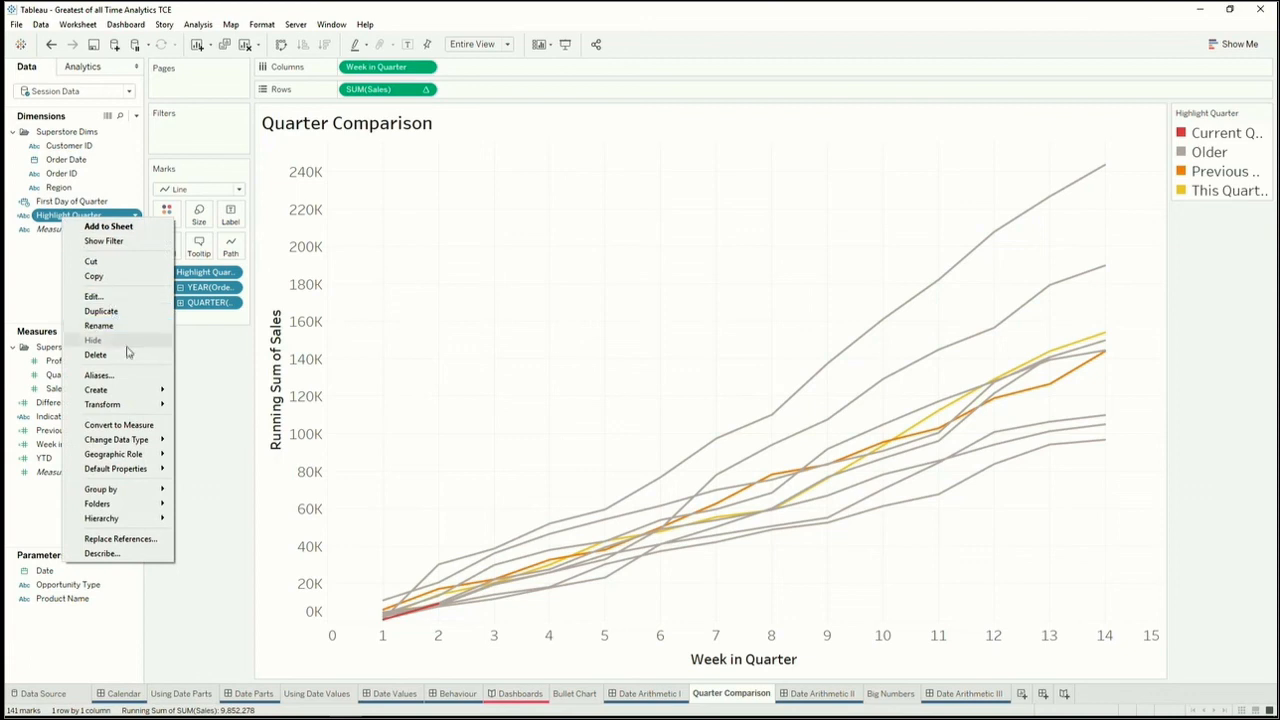
mouse_move(127, 389)
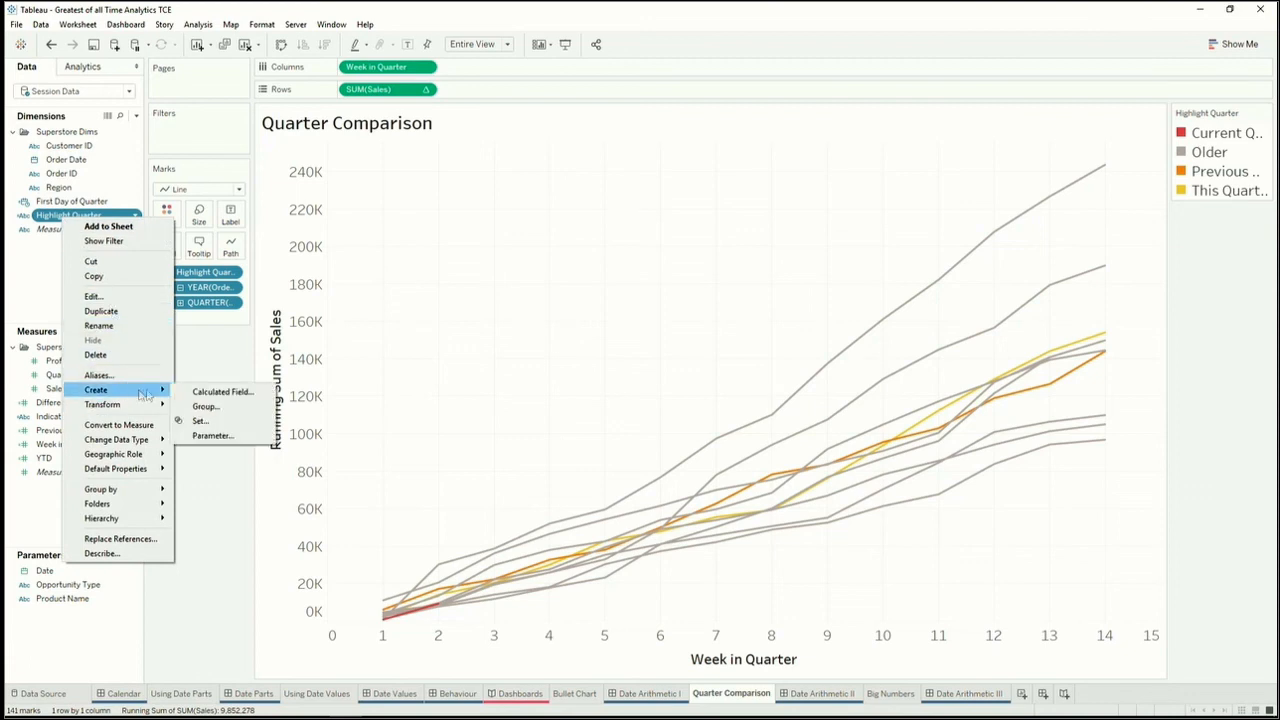
click(201, 421)
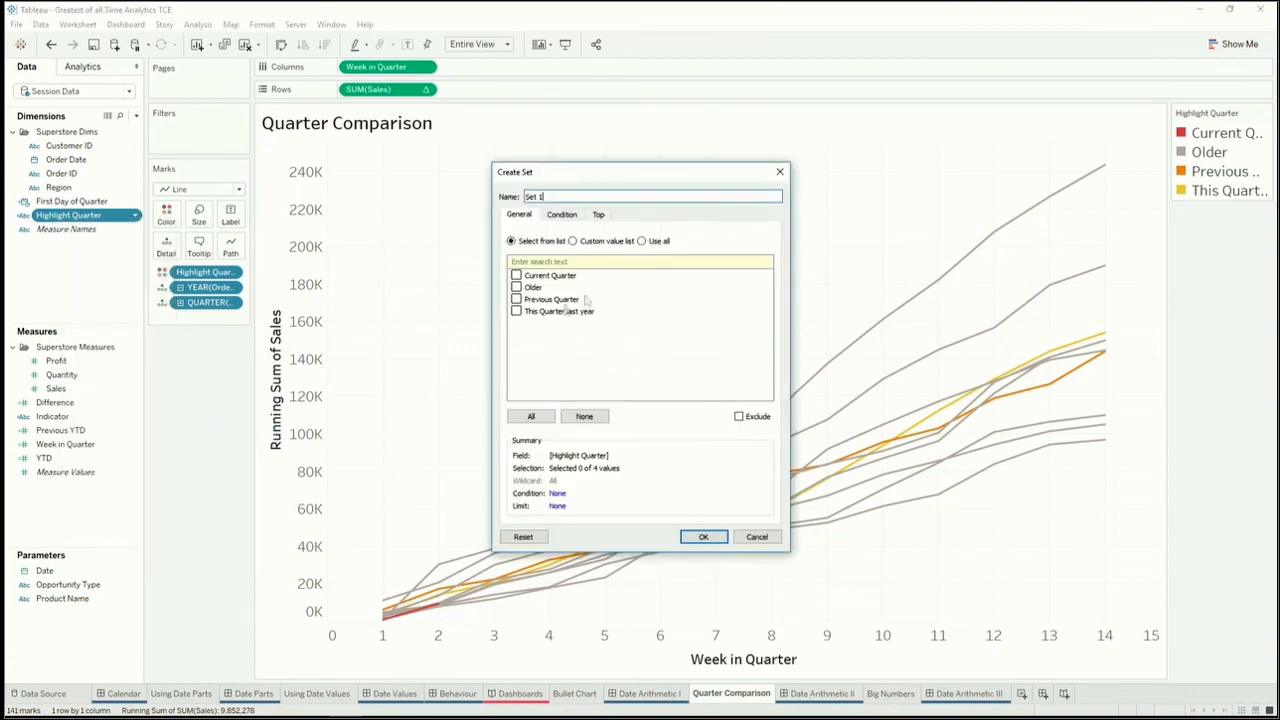
text(Make Thicker)
click(516, 275)
click(516, 299)
click(516, 311)
click(699, 537)
Step: Size the lines by the Make Thicker set, order its legend with Out before In, and slightly reduce the overall line size
drag(60, 517, 212, 222)
drag(1201, 237, 1202, 256)
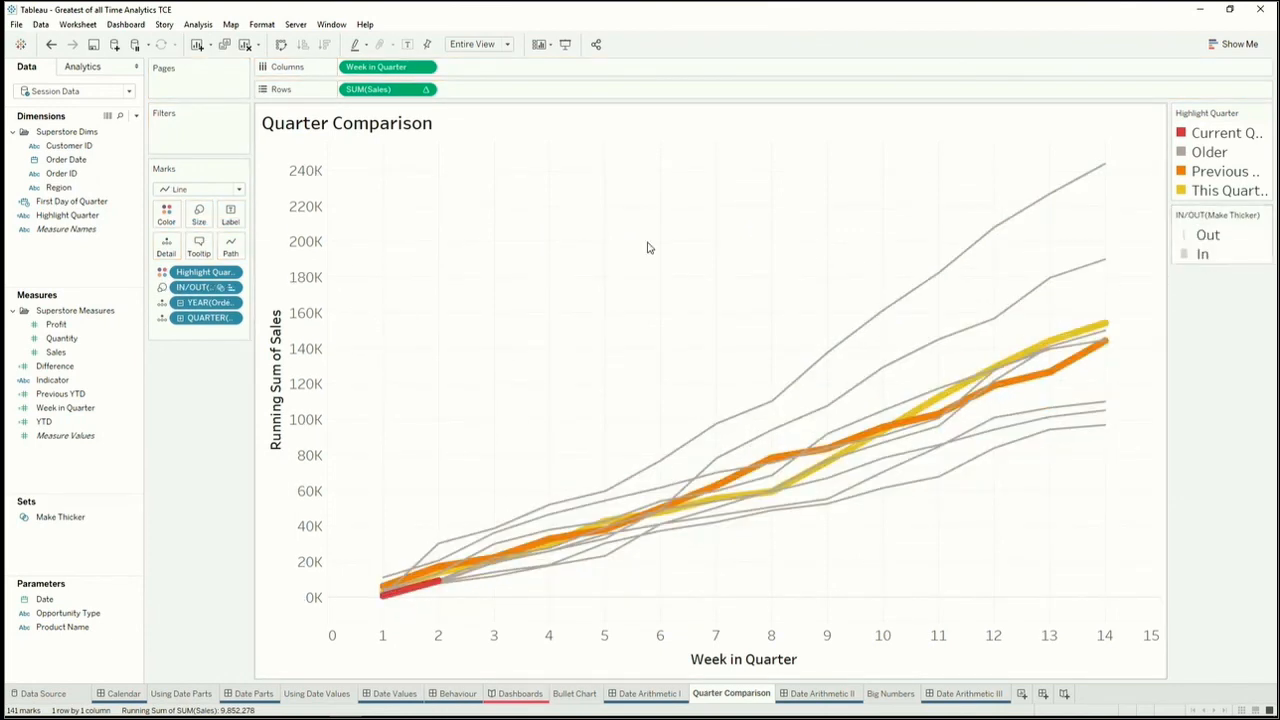
click(199, 212)
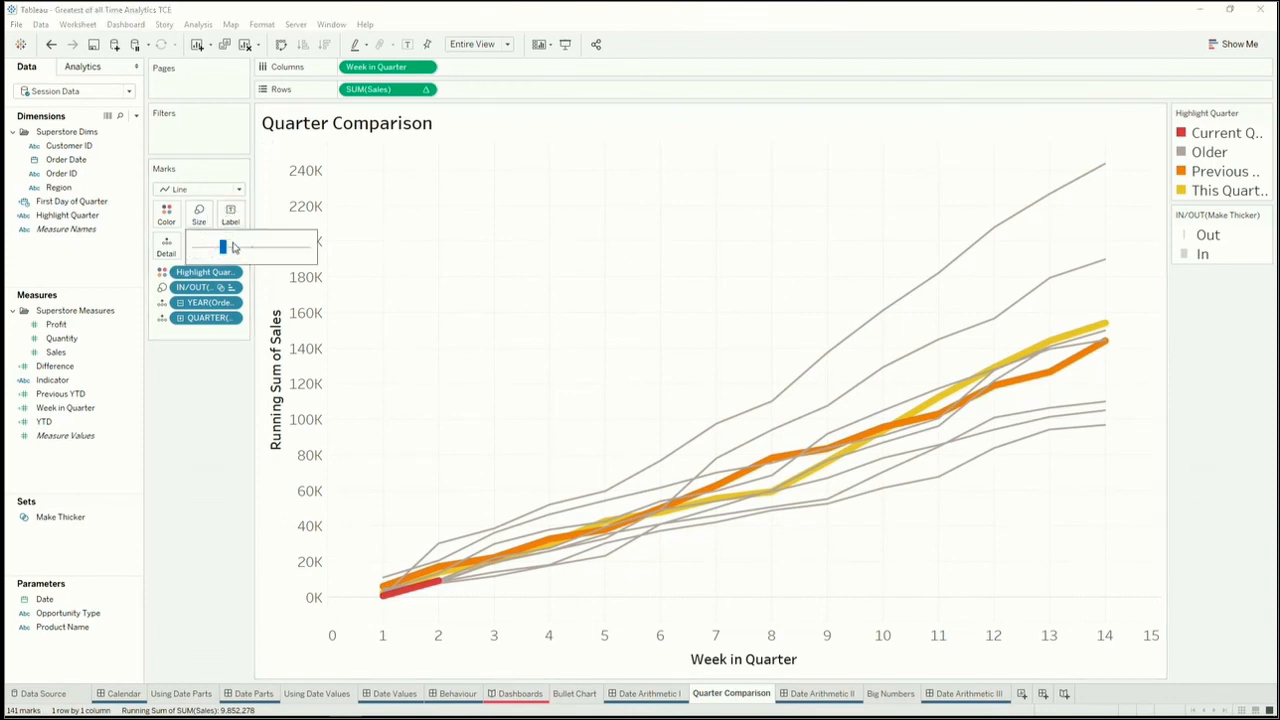
click(211, 250)
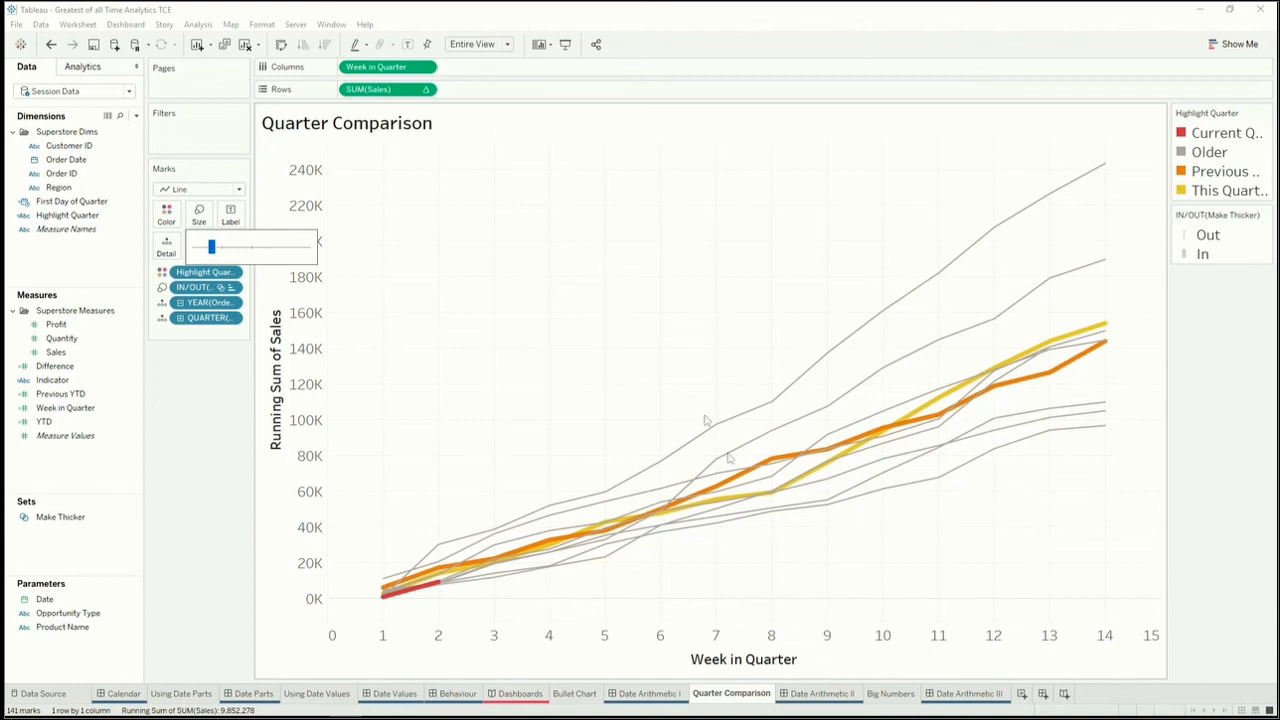
Step: Show the Date Arithmetic II dashboard, and on the Big Numbers sheet start a new calculated field named First Purchase
click(818, 693)
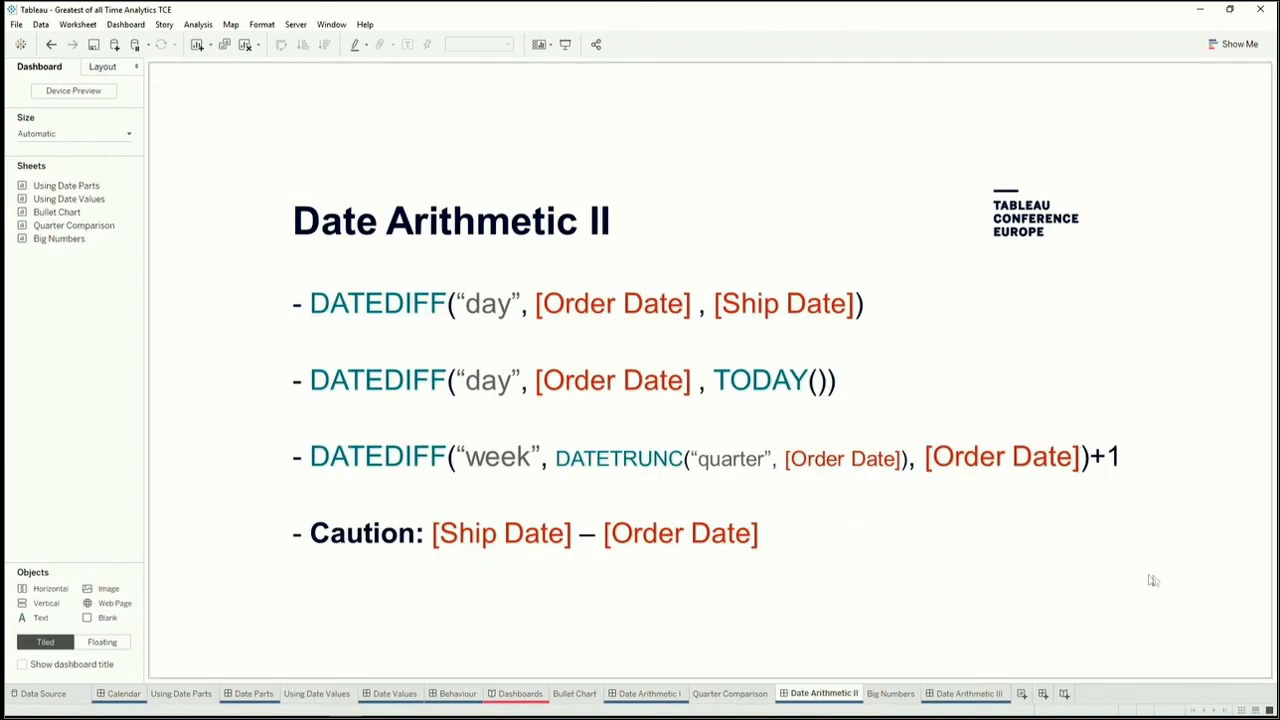
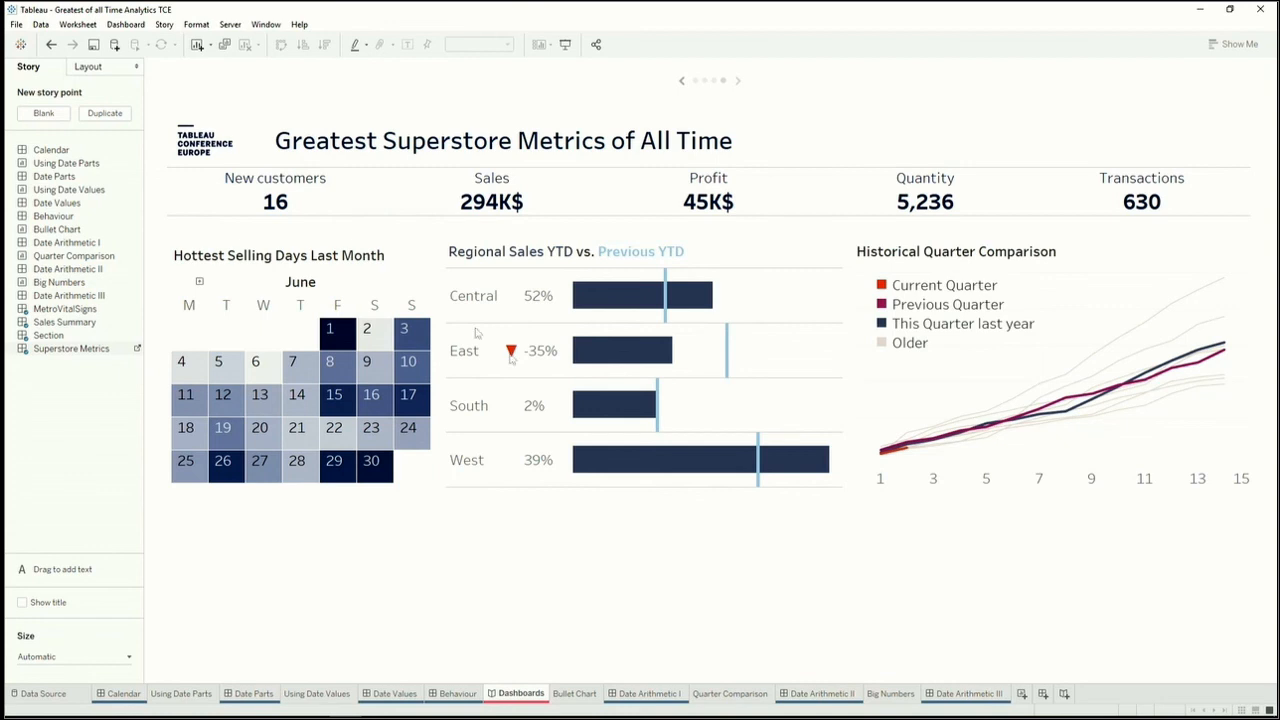
click(889, 694)
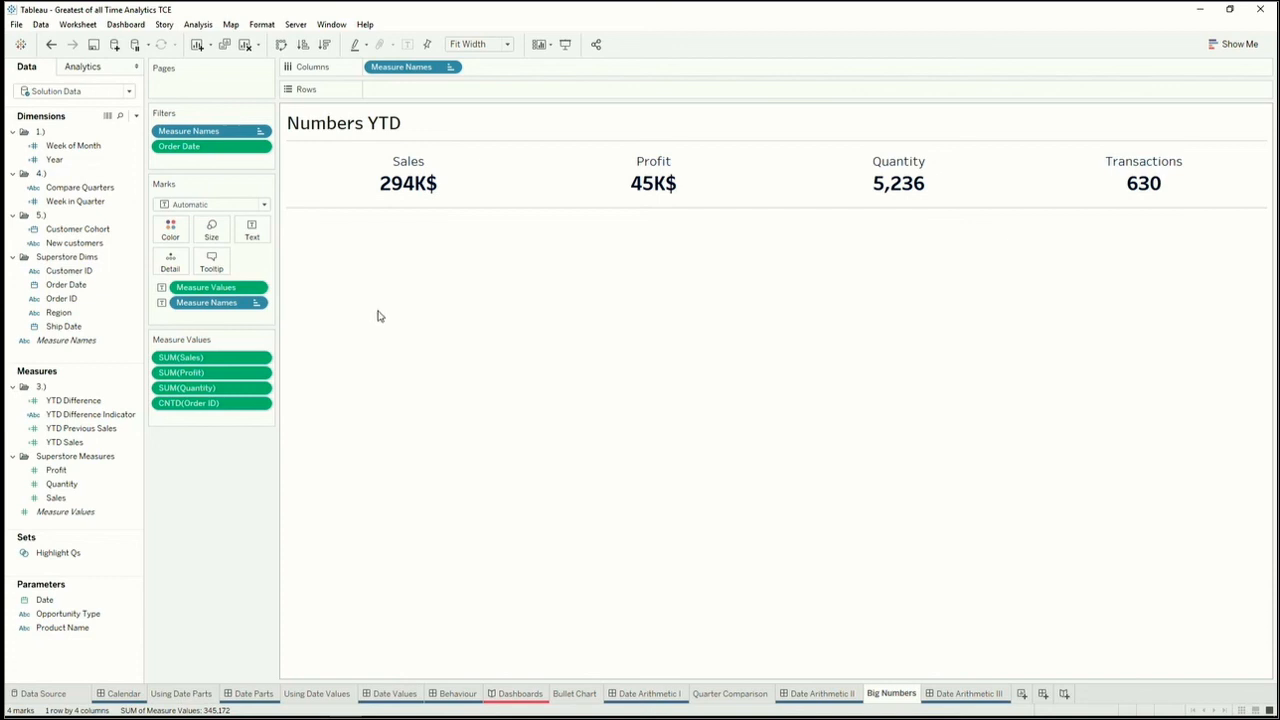
right_click(69, 360)
click(80, 365)
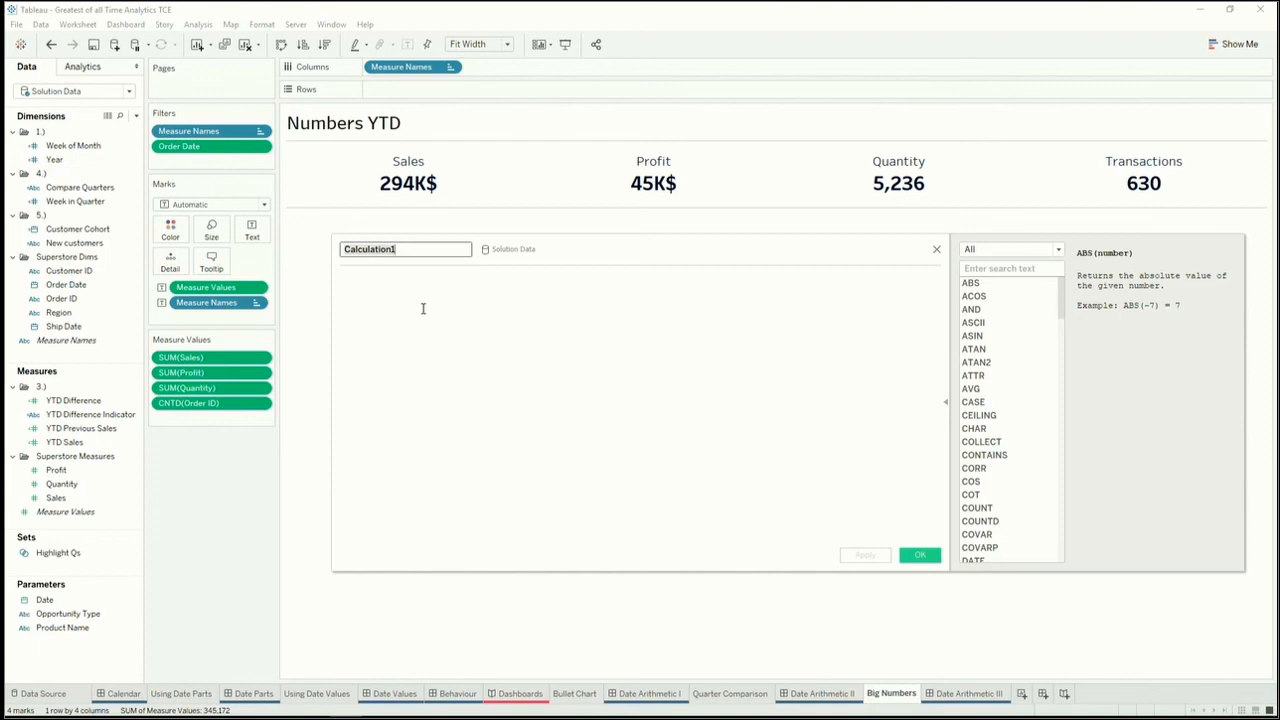
text(First )
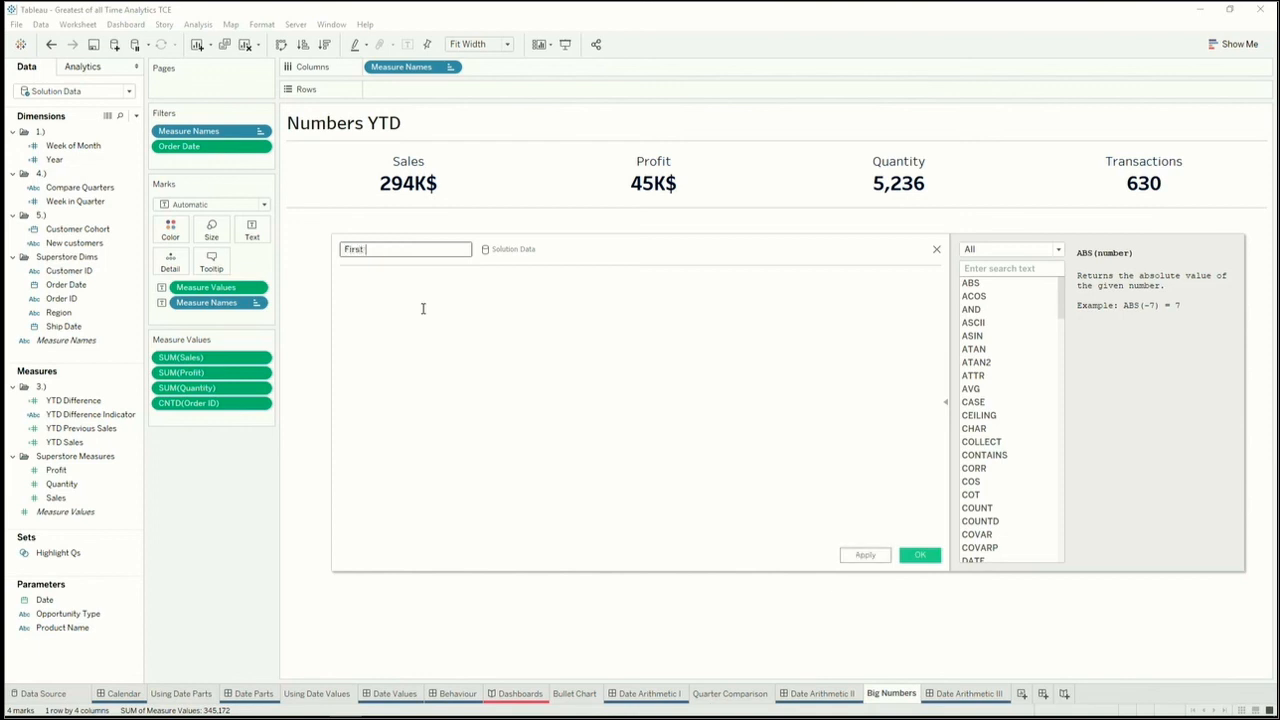
text(Purchase)
click(423, 309)
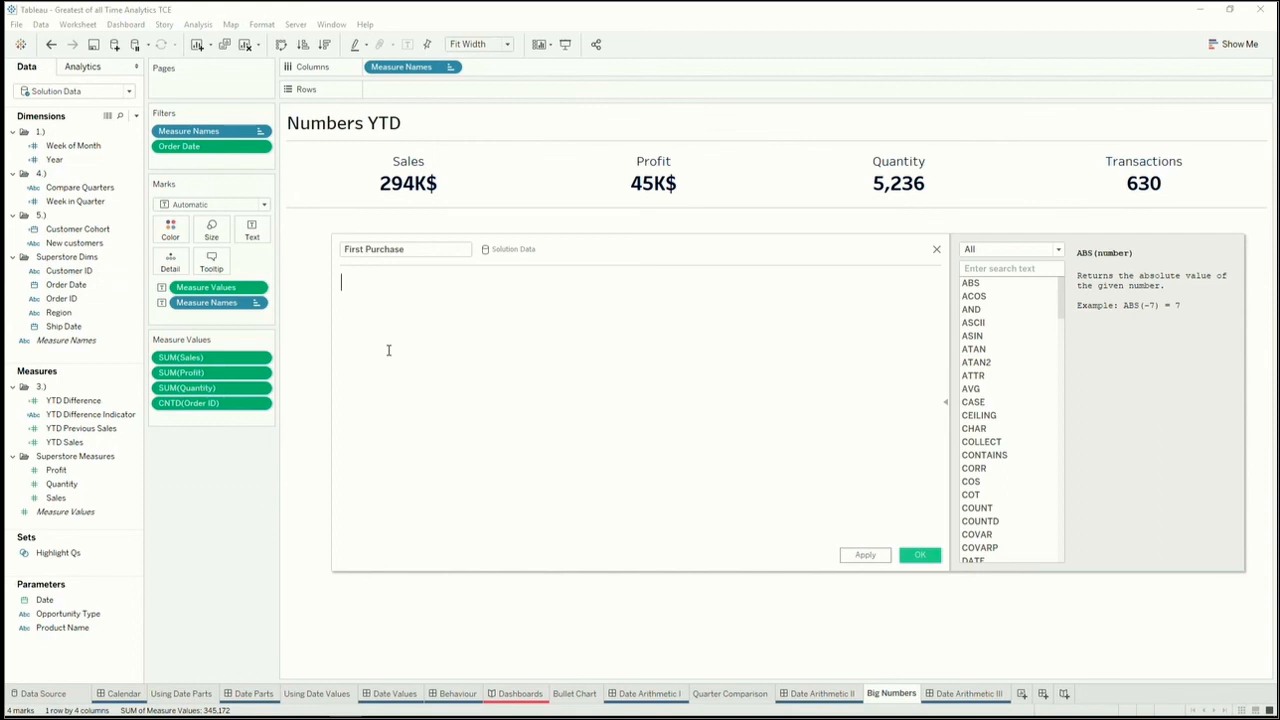
Step: Enter the formula {FIXED [Customer ID] : MIN([Order Date])} for First Purchase and save the field
text({FIXED )
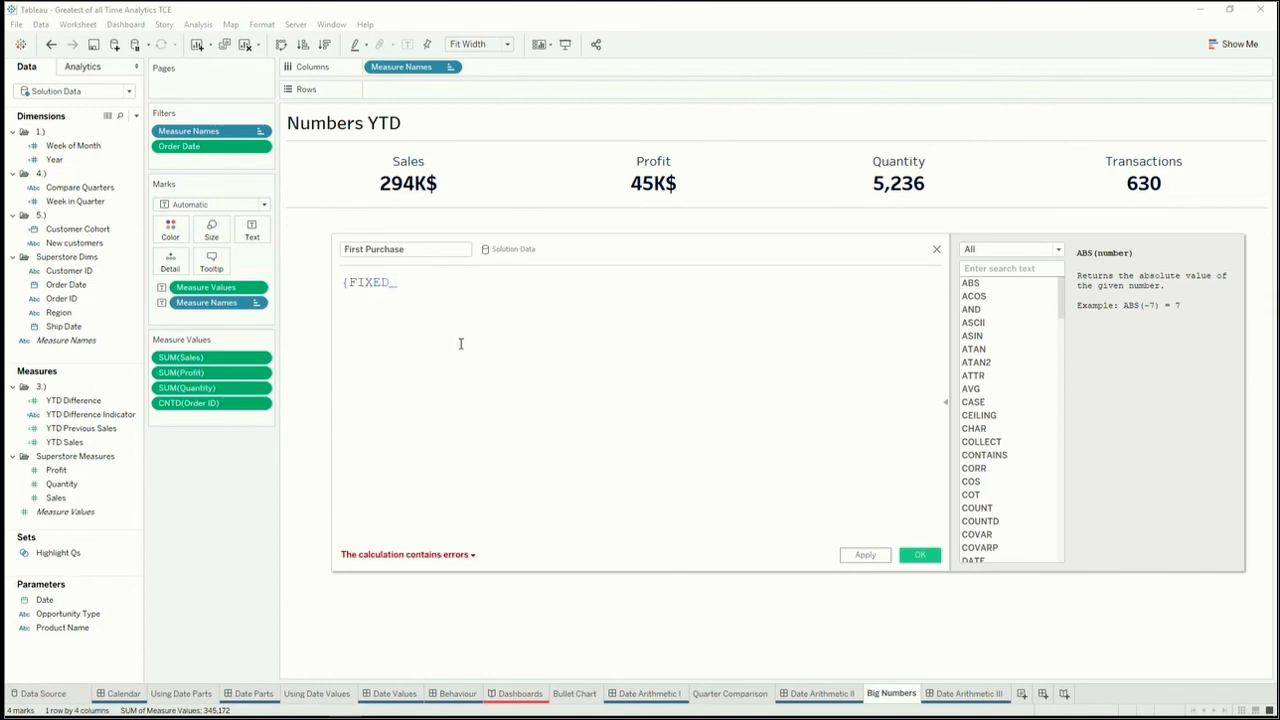
text(Customer)
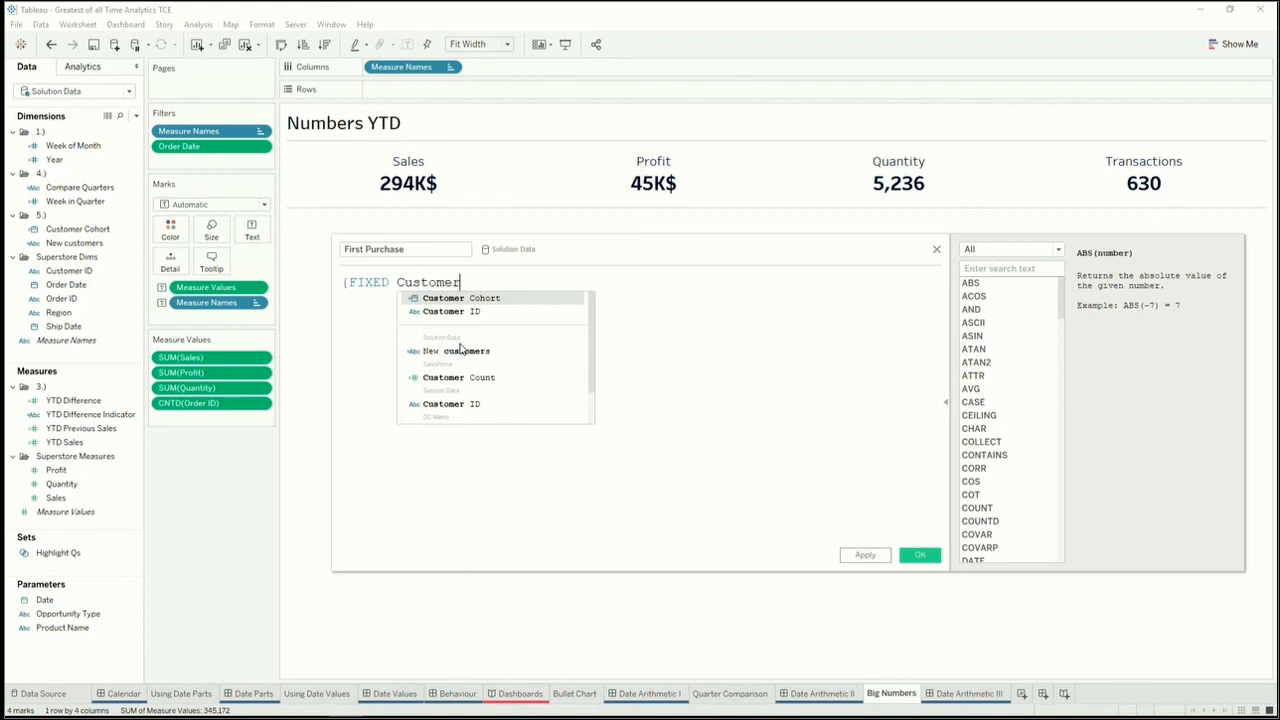
click(463, 317)
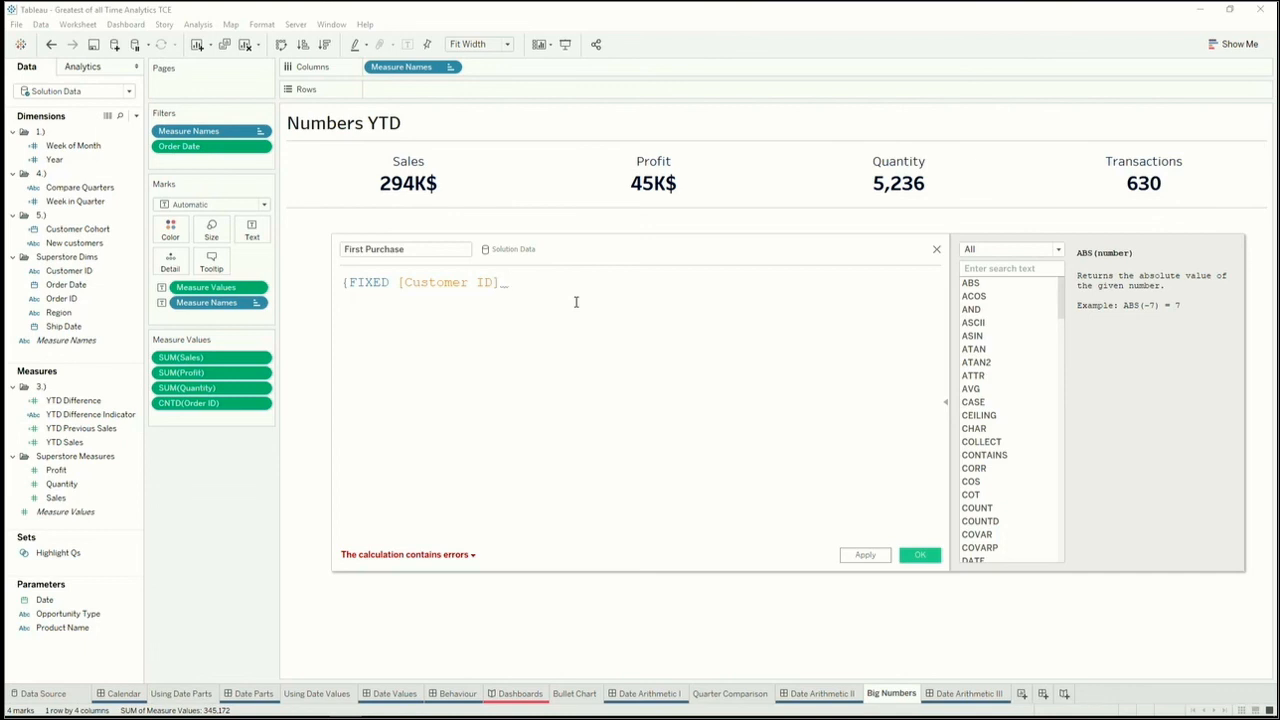
text(: MIN)
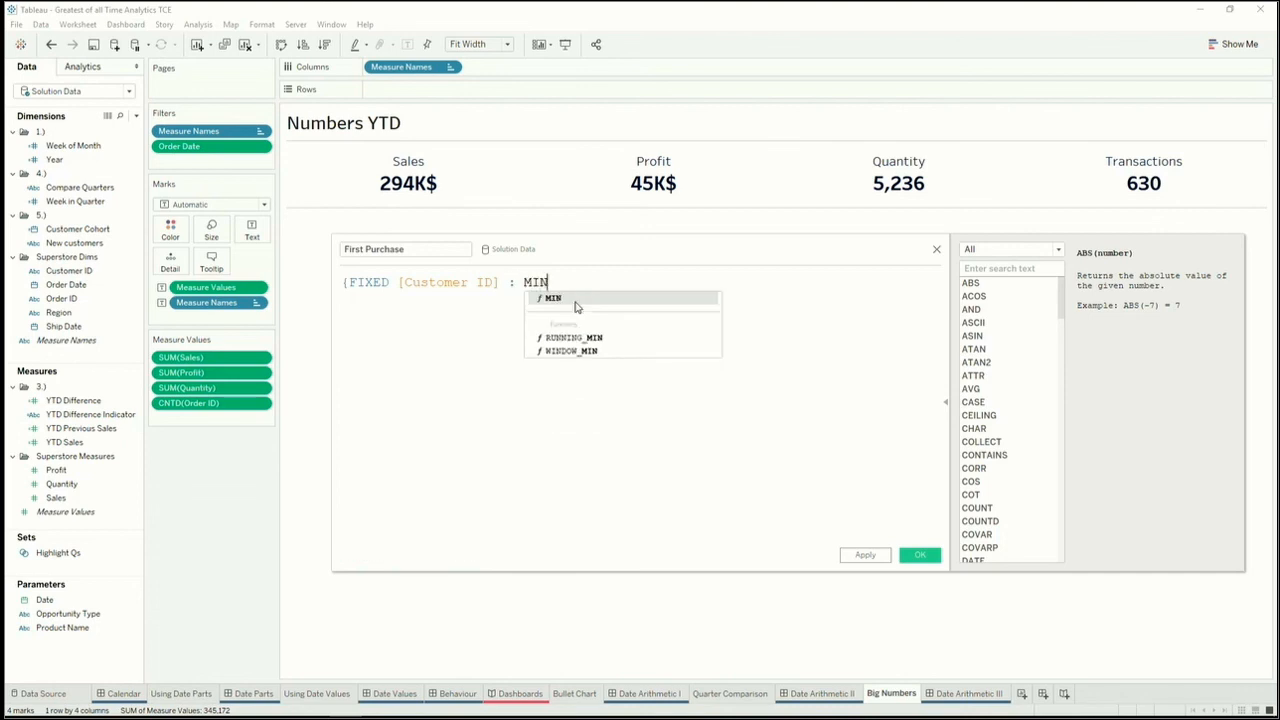
text((Order)
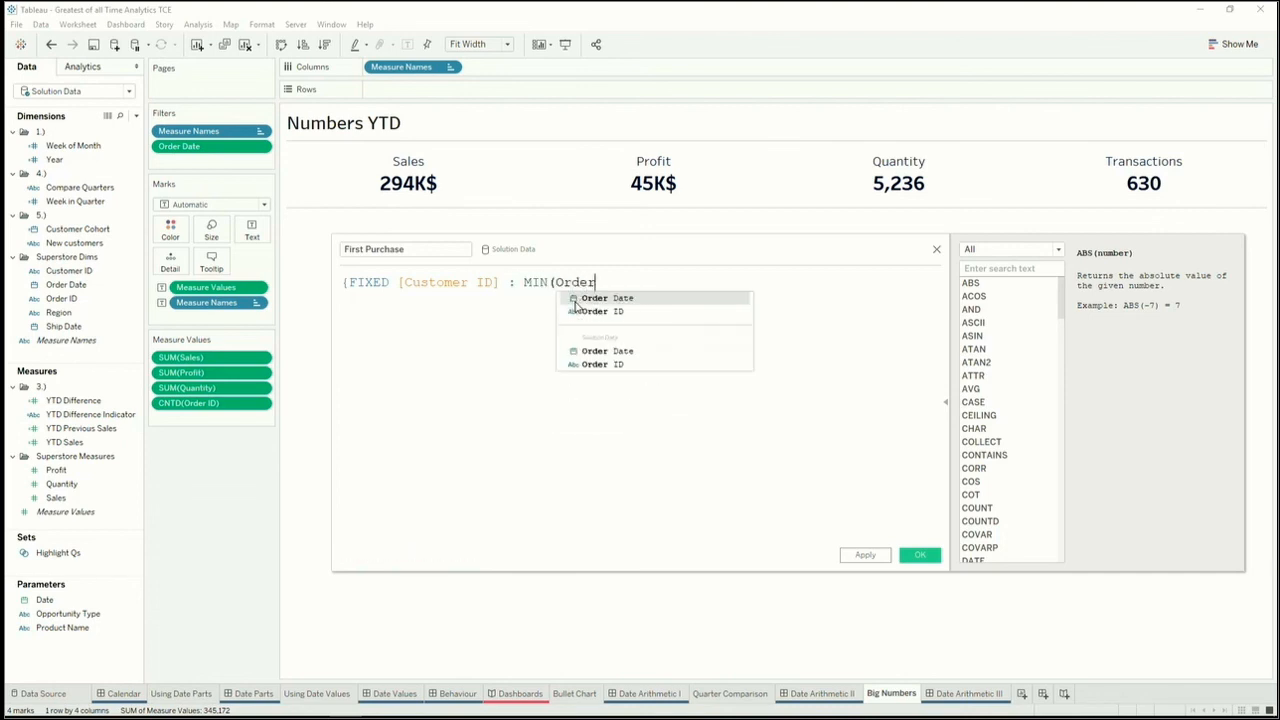
click(576, 299)
text()})
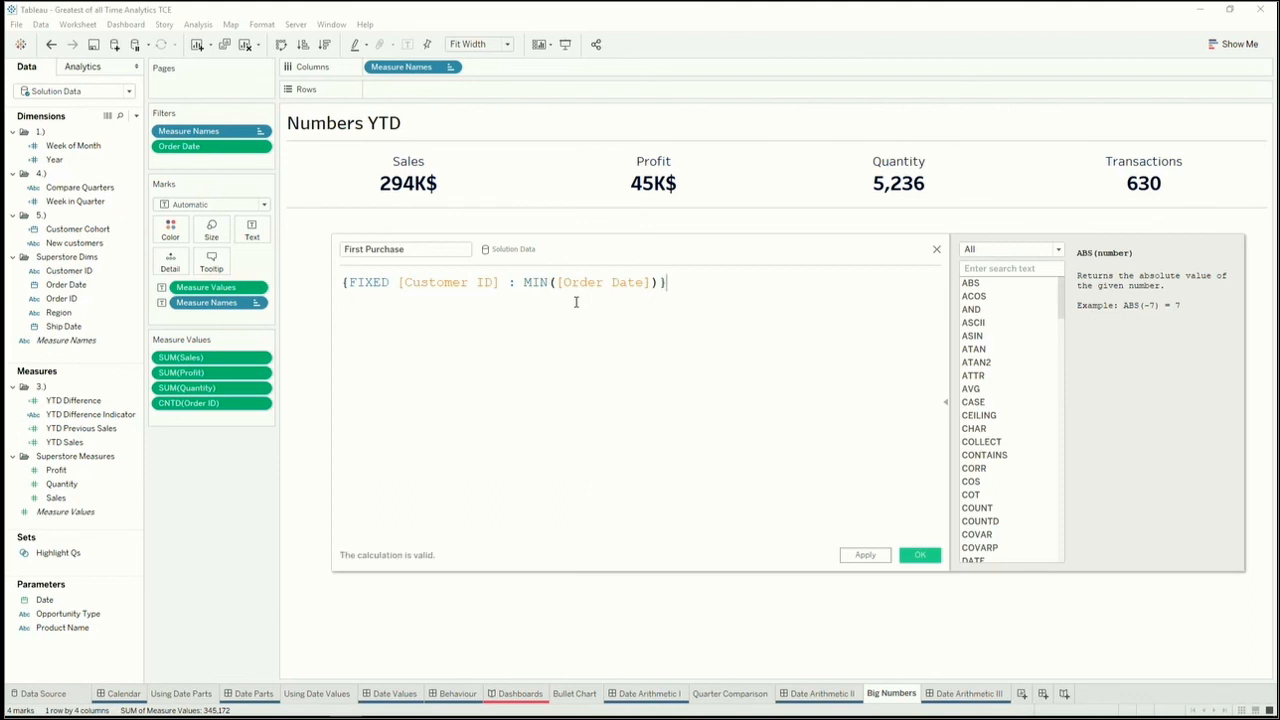
scroll(591, 337, up, 3)
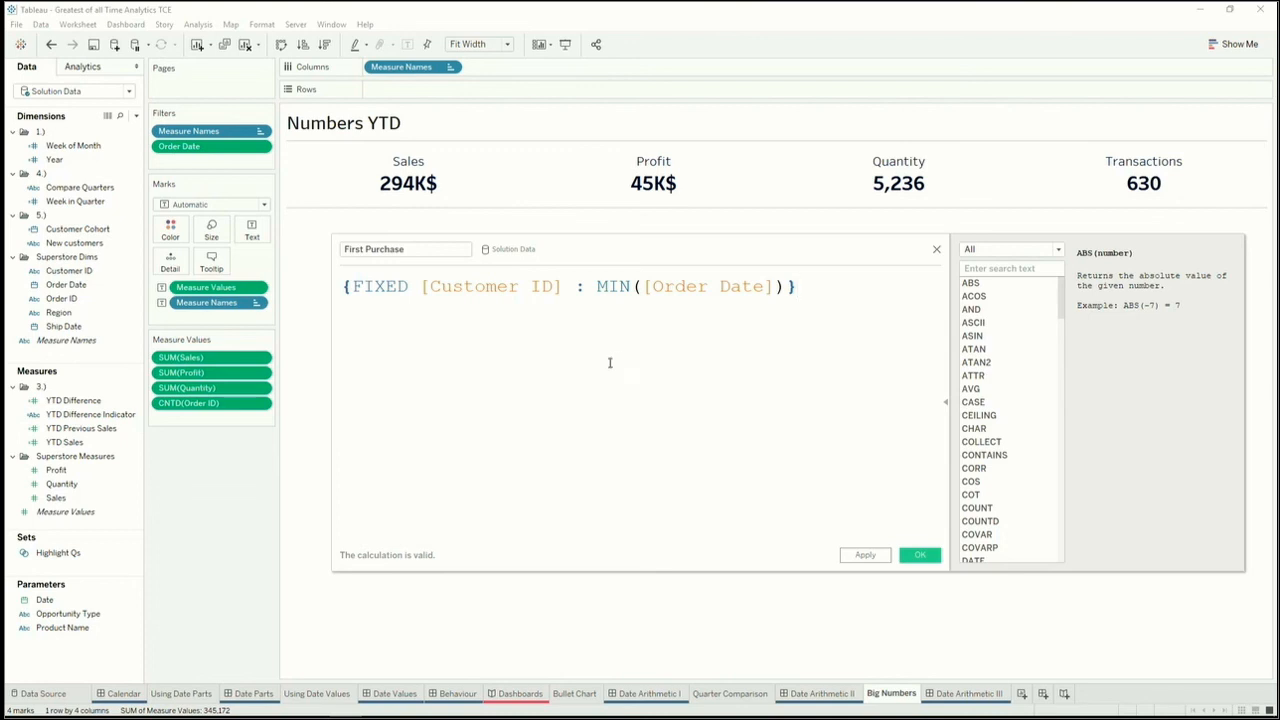
click(918, 557)
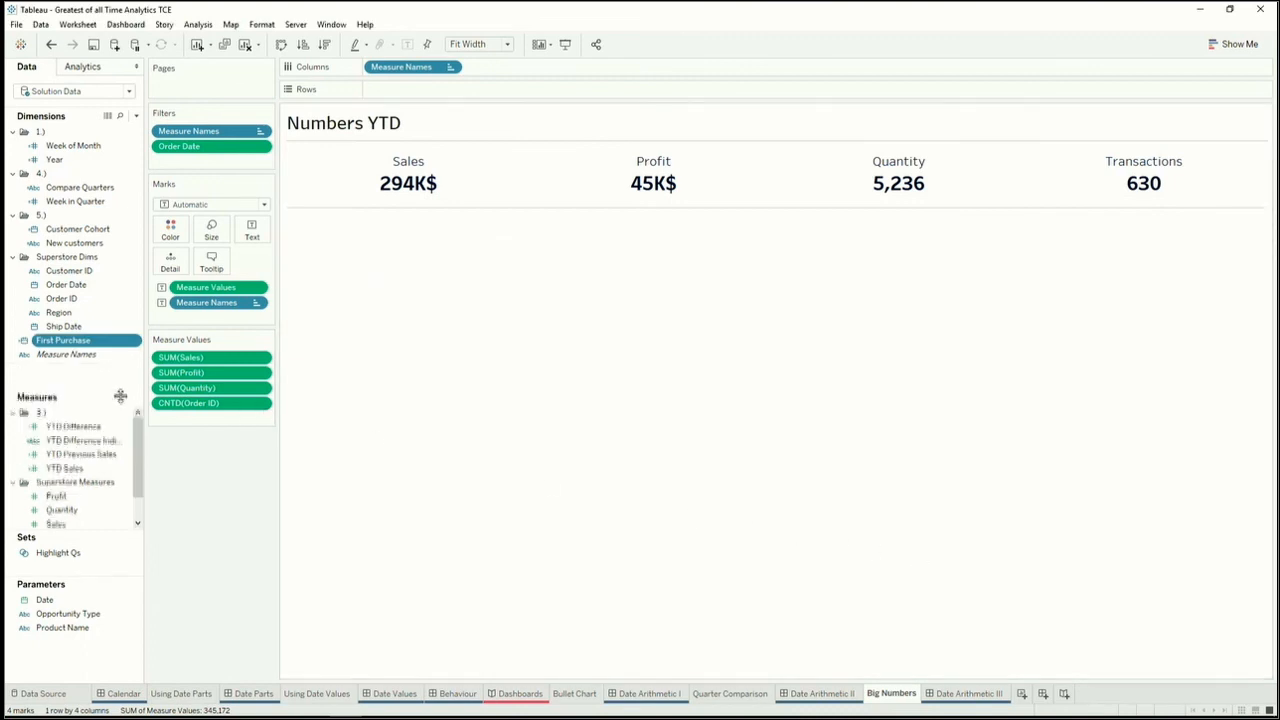
Step: Start another calculated field in the Solution Data source and name it New customer this year
right_click(101, 383)
click(112, 388)
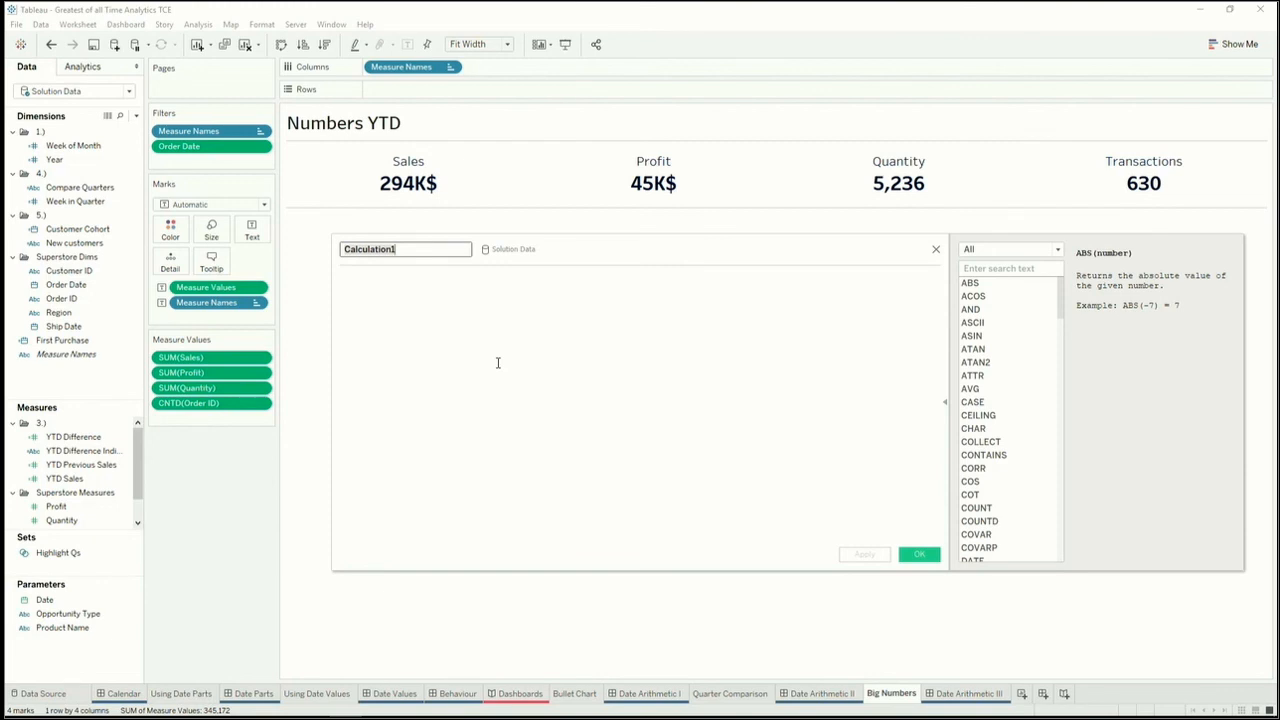
text(New custome)
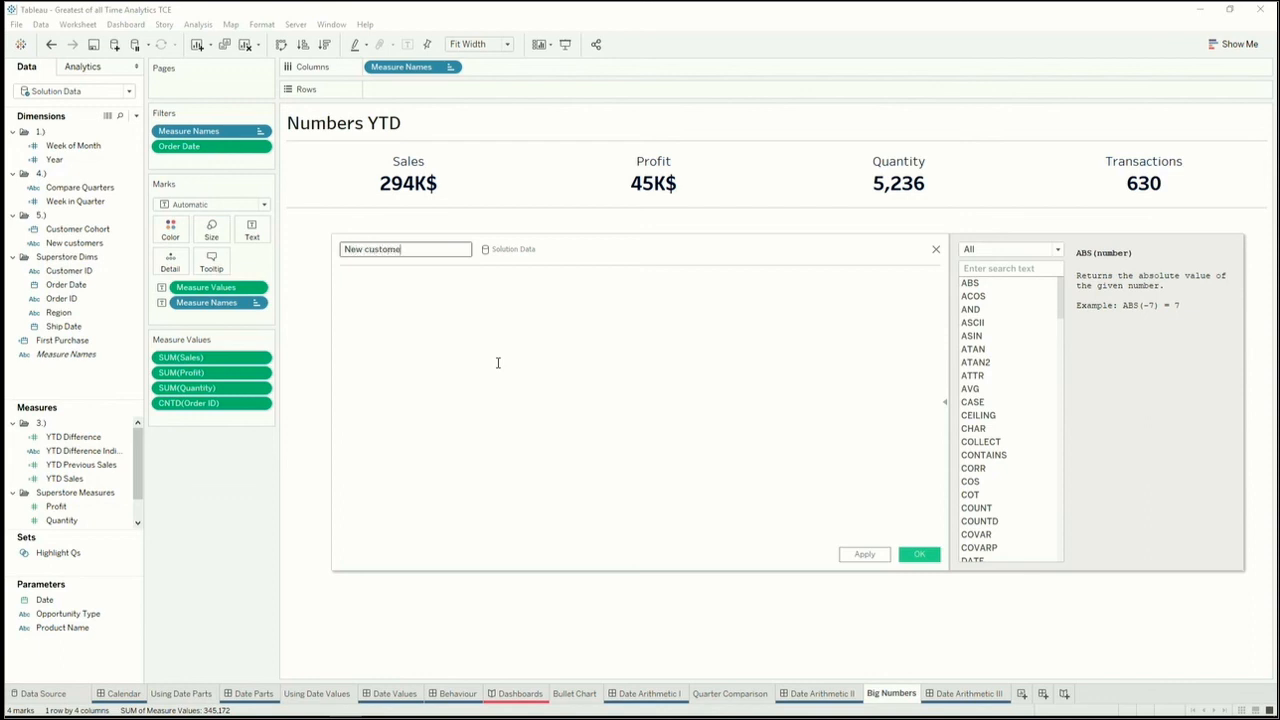
text(r this year)
key(Tab)
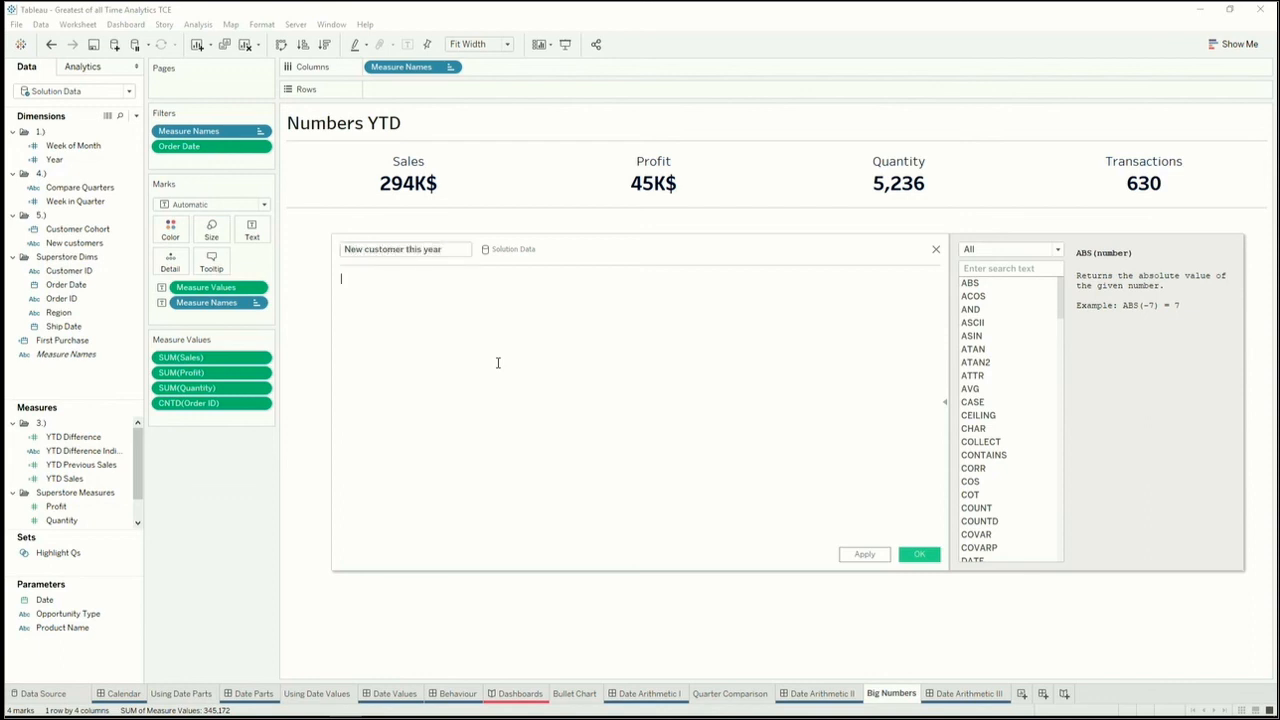
click(497, 363)
Step: Write the condition IF YEAR([First Purchase]) = YEAR(TODAY()) THEN in the New customer this year formula
text(IF YEAR)
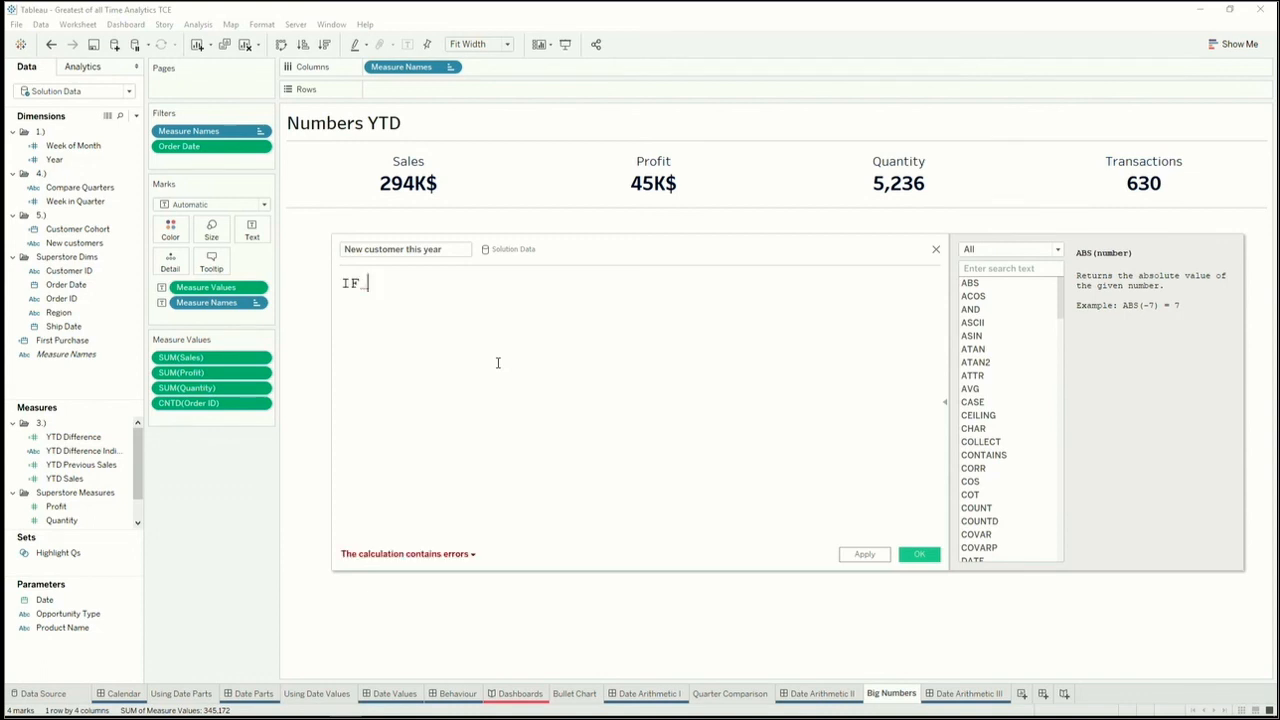
text(()
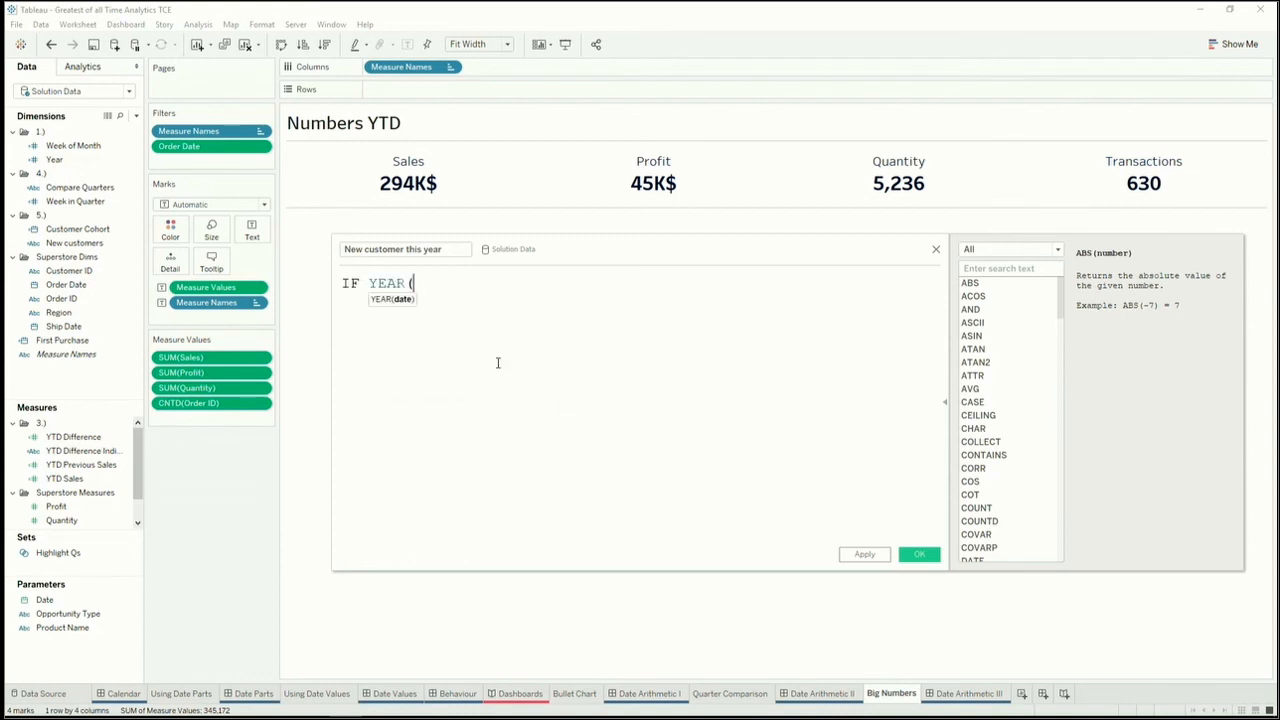
drag(70, 340, 514, 340)
text() = )
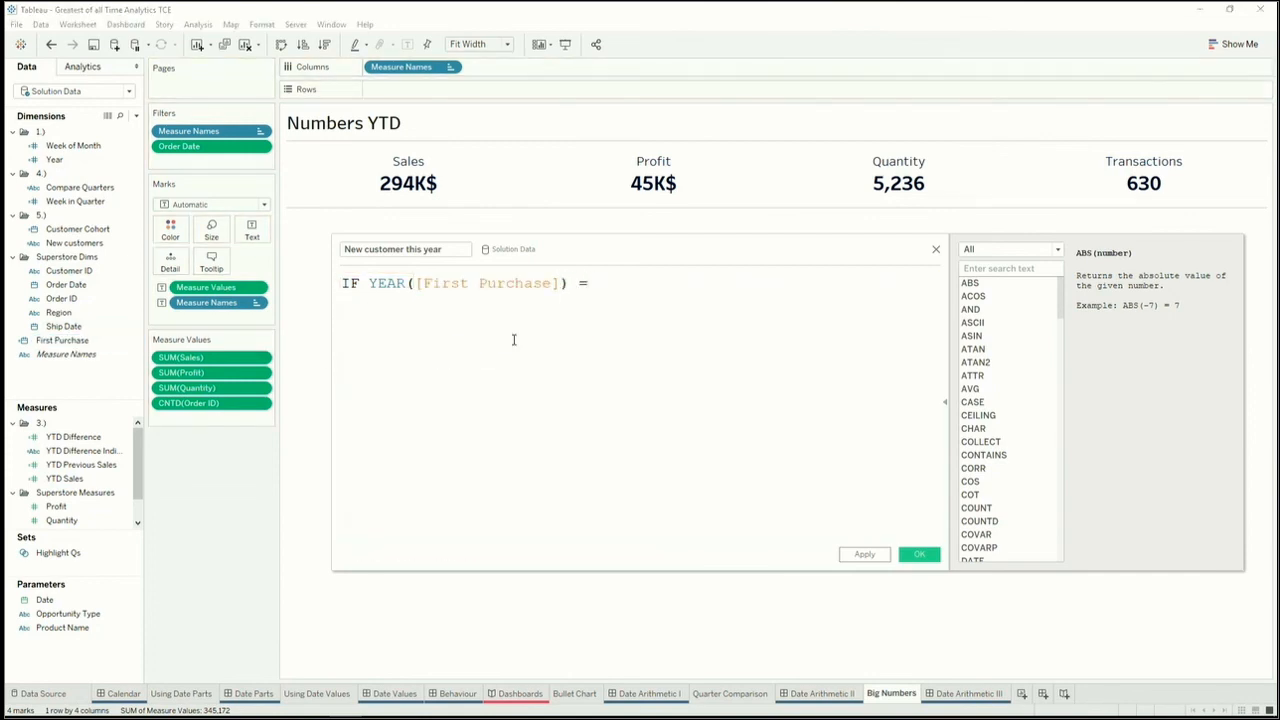
text(YEAR)
text(()
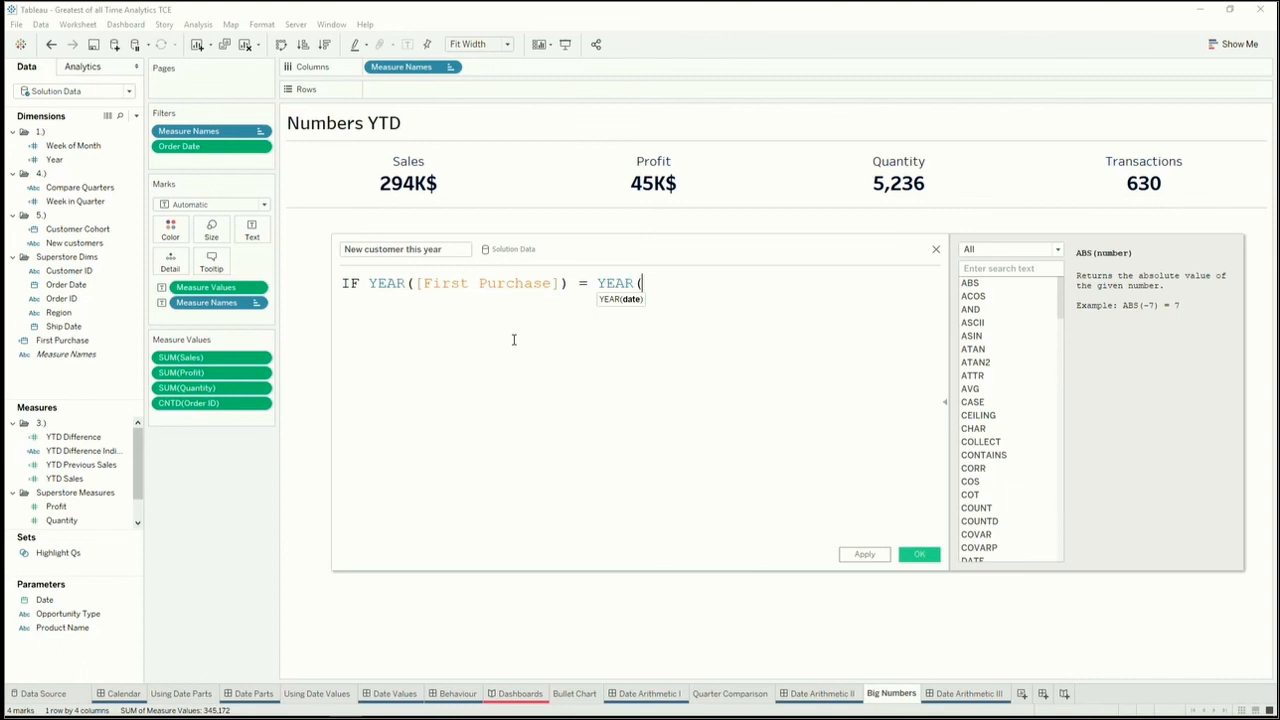
text(TODAY()
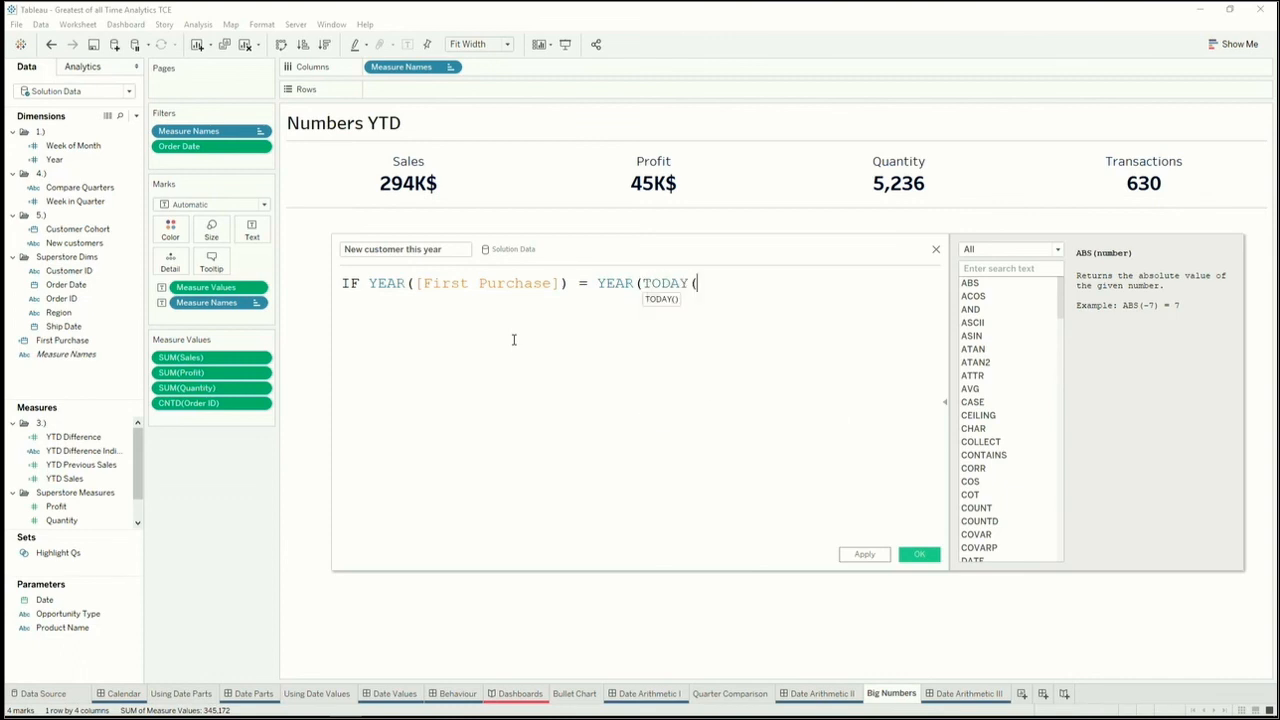
text()) THen)
key(BackSpace)
key(BackSpace)
key(BackSpace)
key(BackSpace)
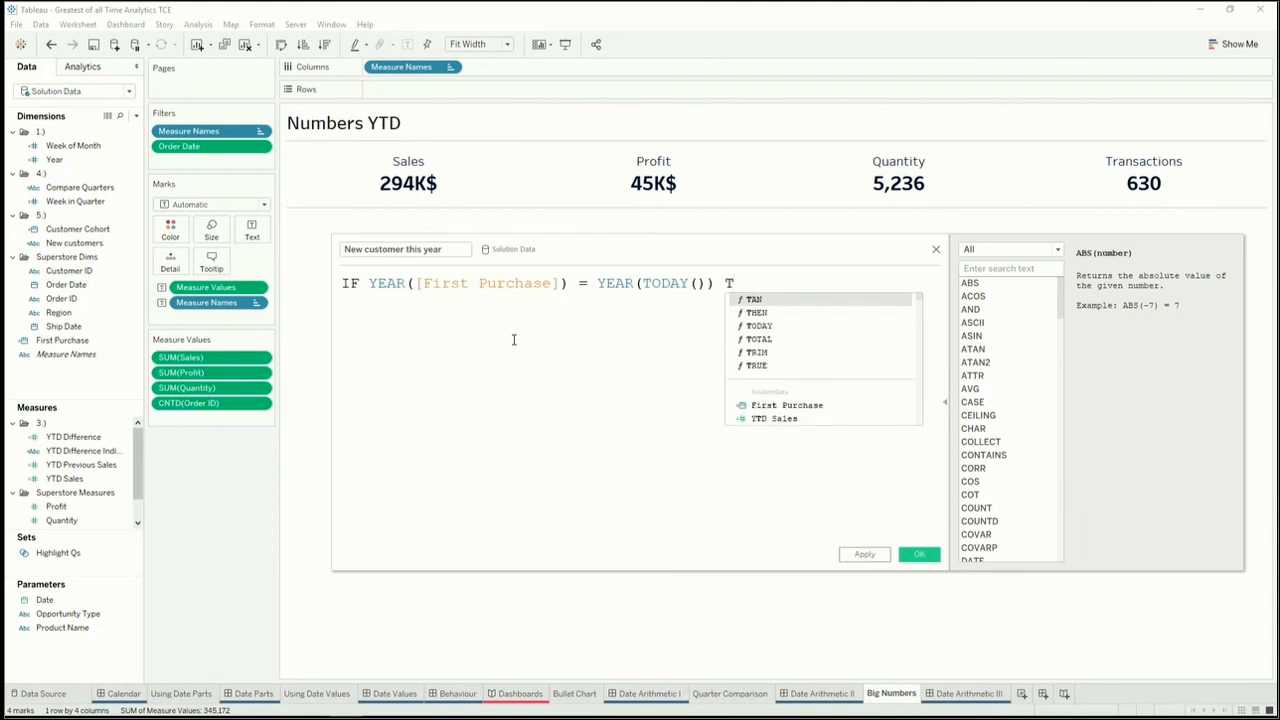
text(HEN)
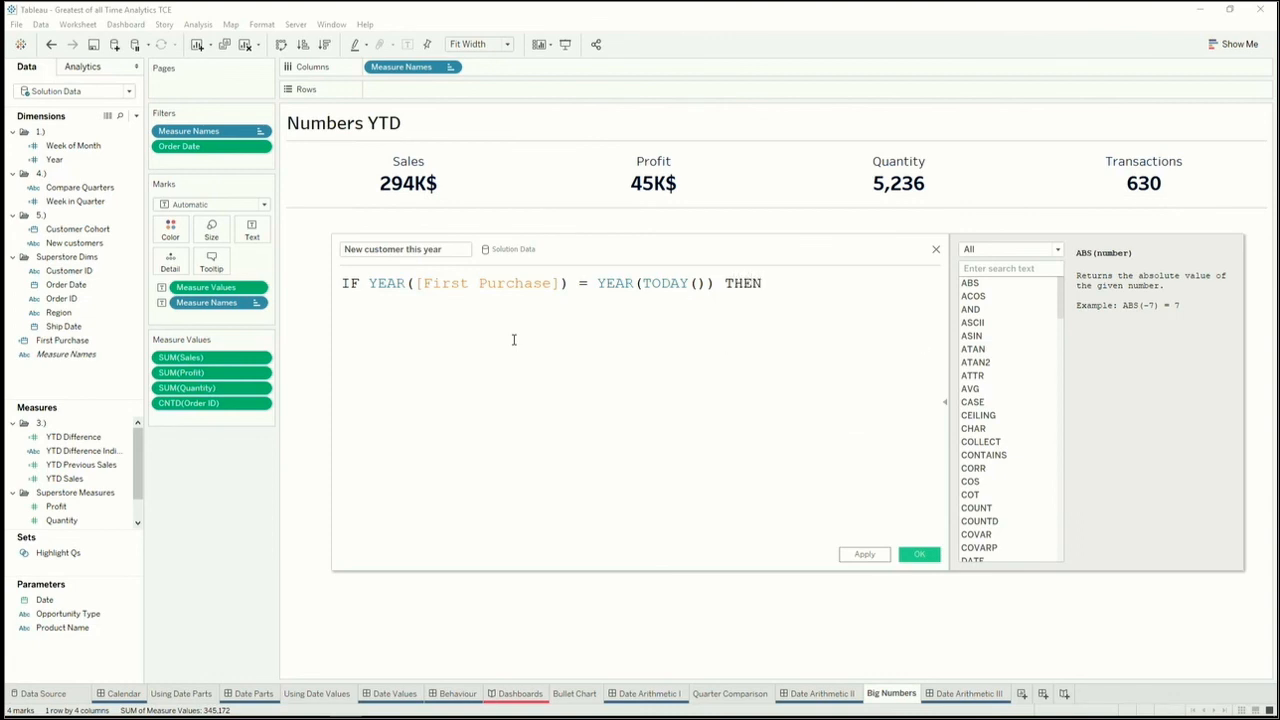
Step: Complete the IF statement by returning [Customer ID] on a new line and closing it with END
key(Return)
text(Customer)
key(Return)
text(END)
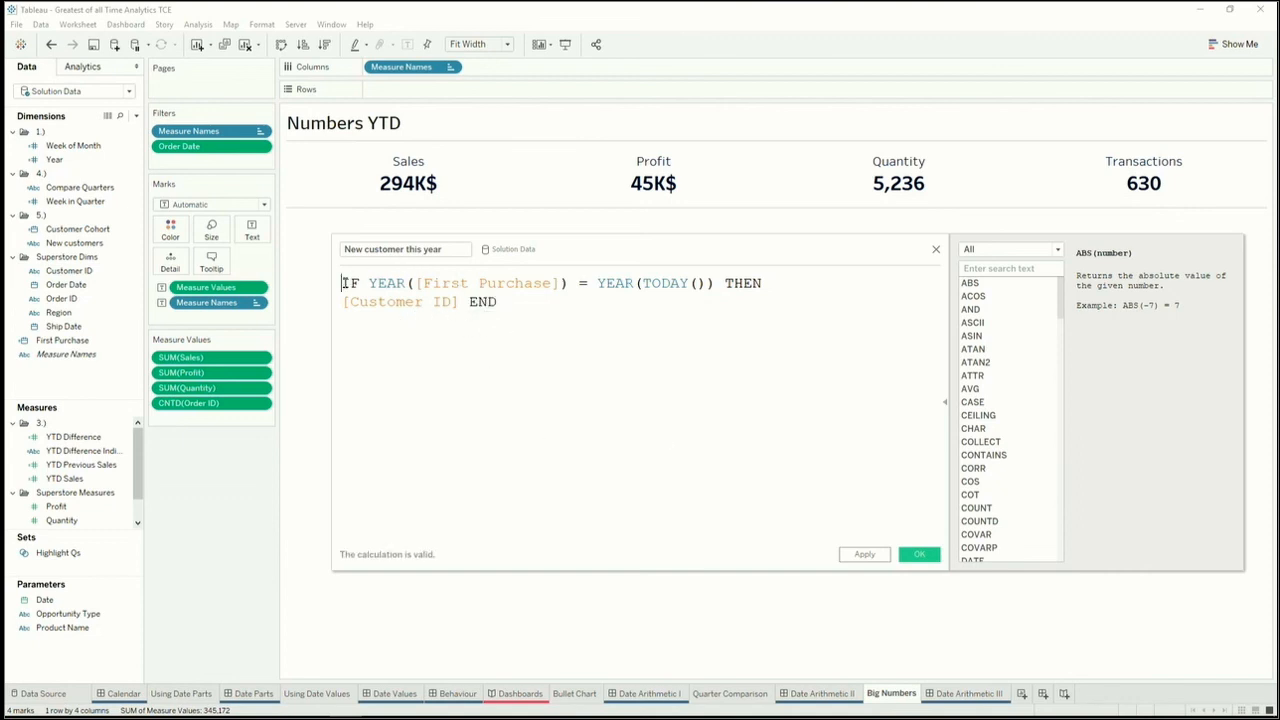
Step: Wrap the whole IF statement in a COUNTD function on separate lines and save the calculated field
key(Return)
key(Return)
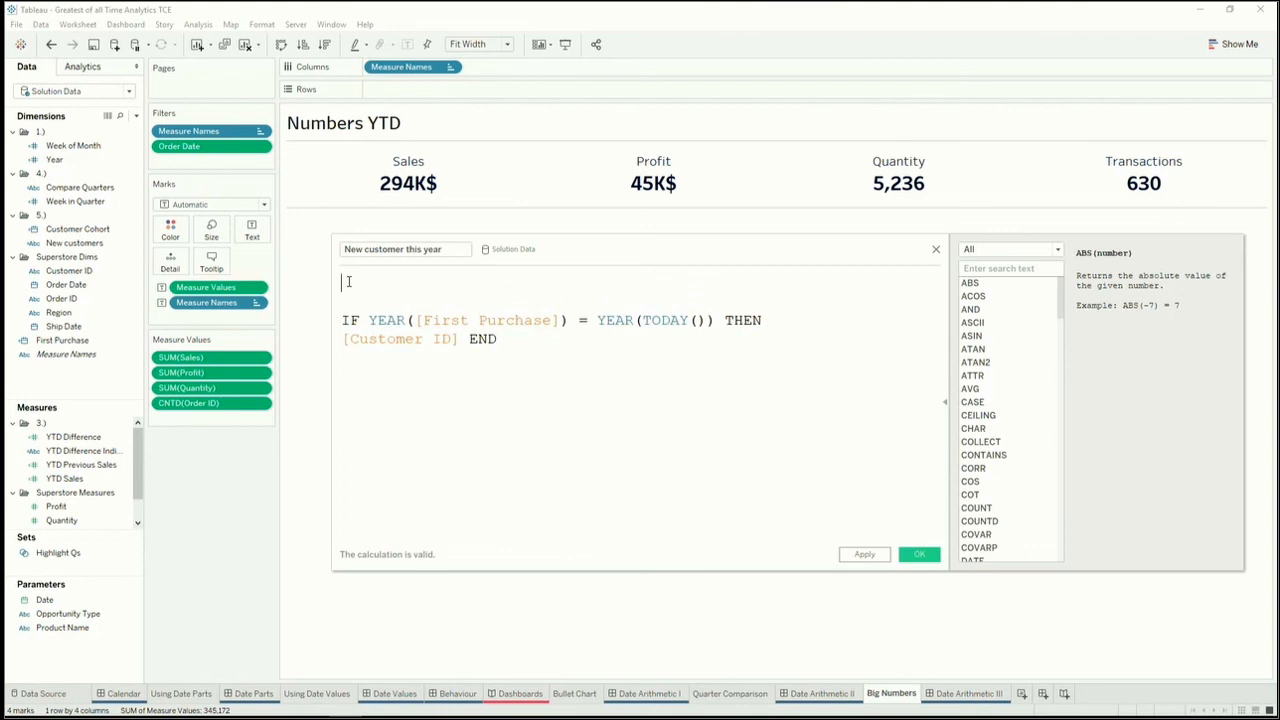
text(countd)
key(Return)
click(500, 345)
key(Return)
key(Return)
text())
click(919, 556)
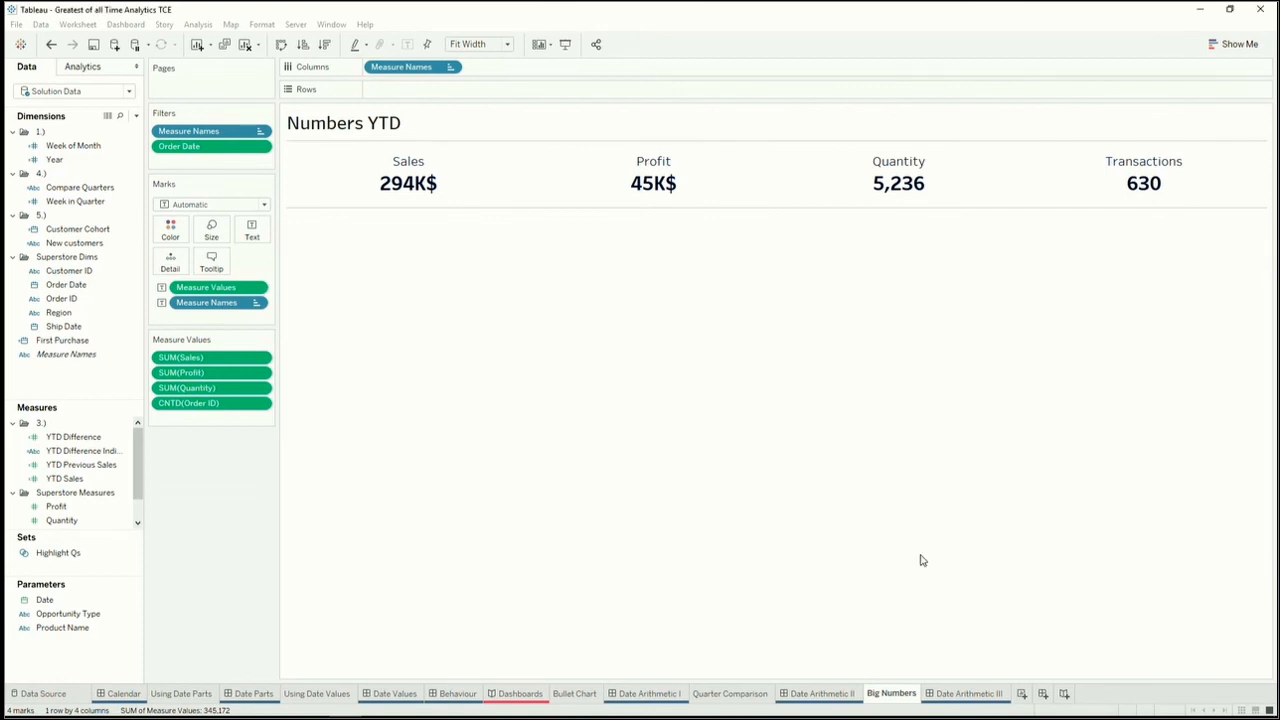
Step: Add New customer this year to the measure values below the order count, and open the Date Arithmetic III dashboard
drag(120, 522, 218, 427)
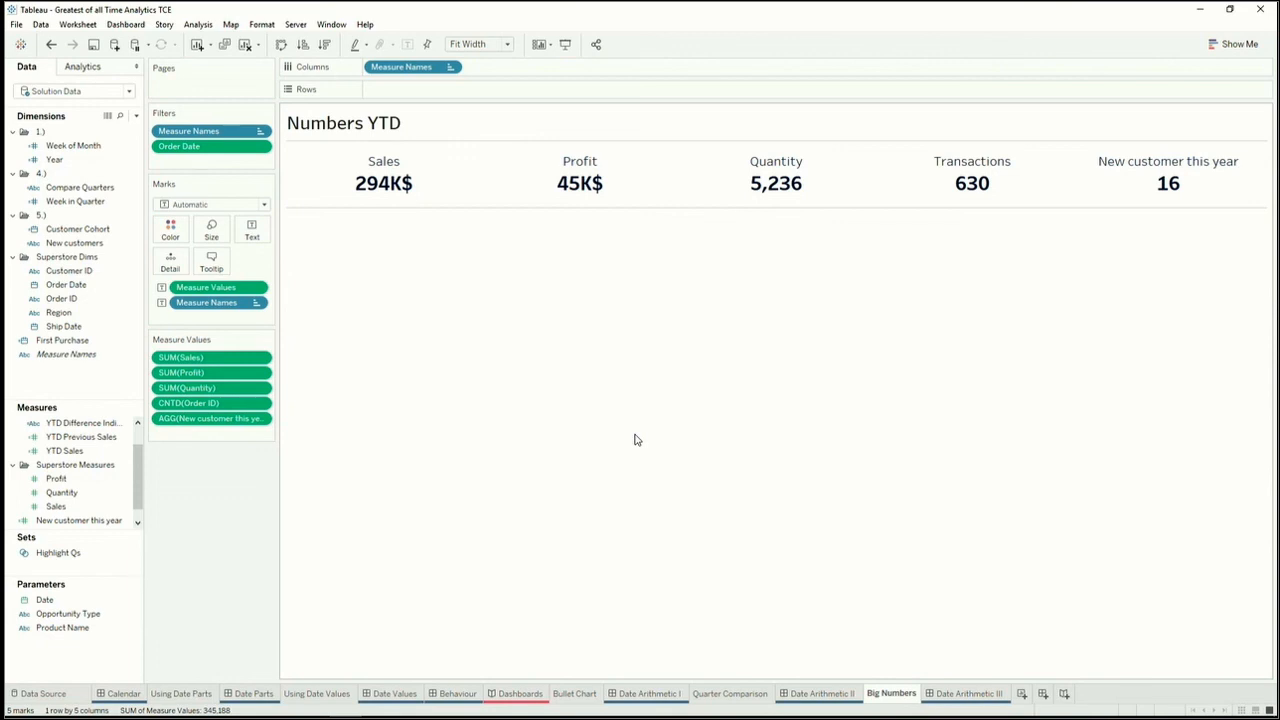
click(946, 690)
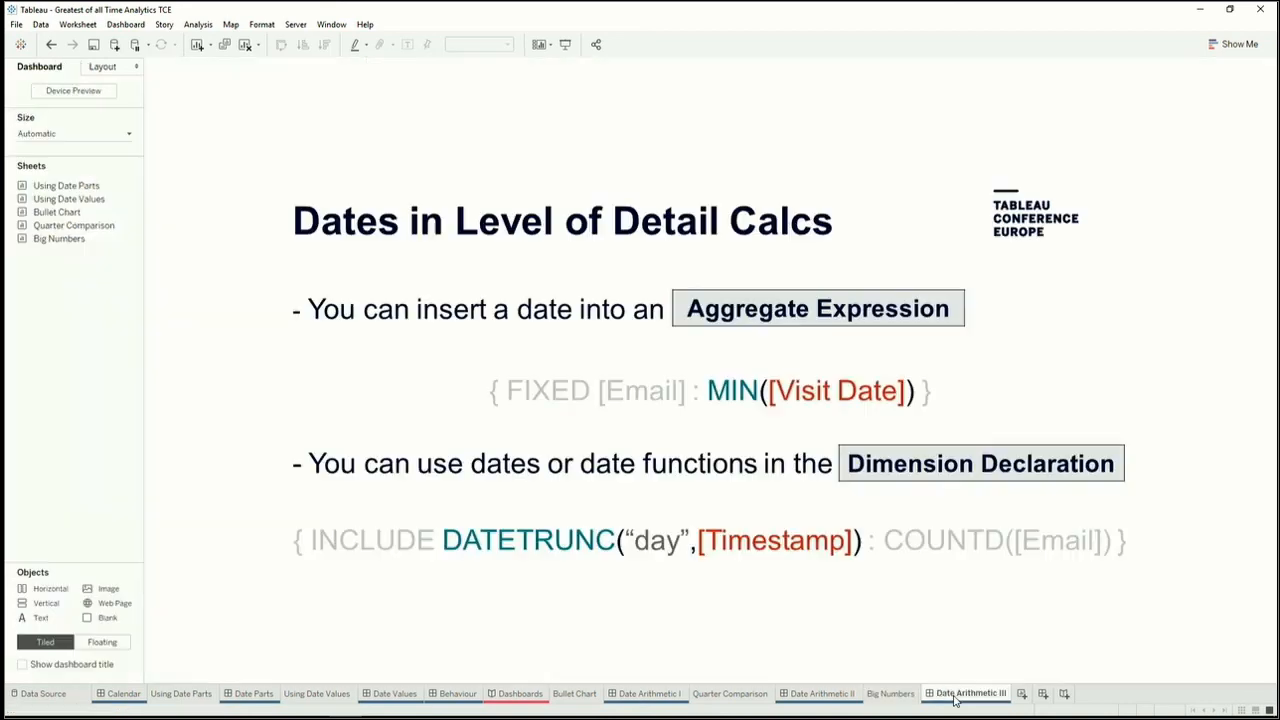